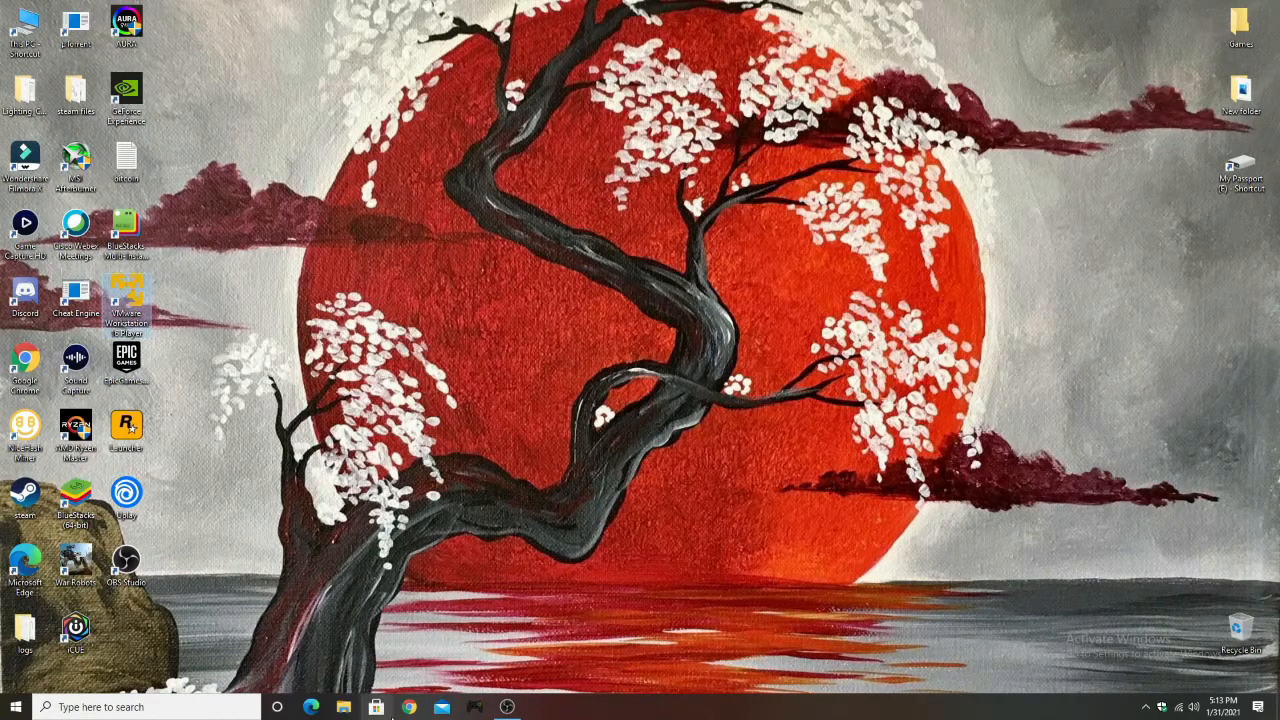
- Open Chrome and search Google for "vmware download"
click(411, 707)
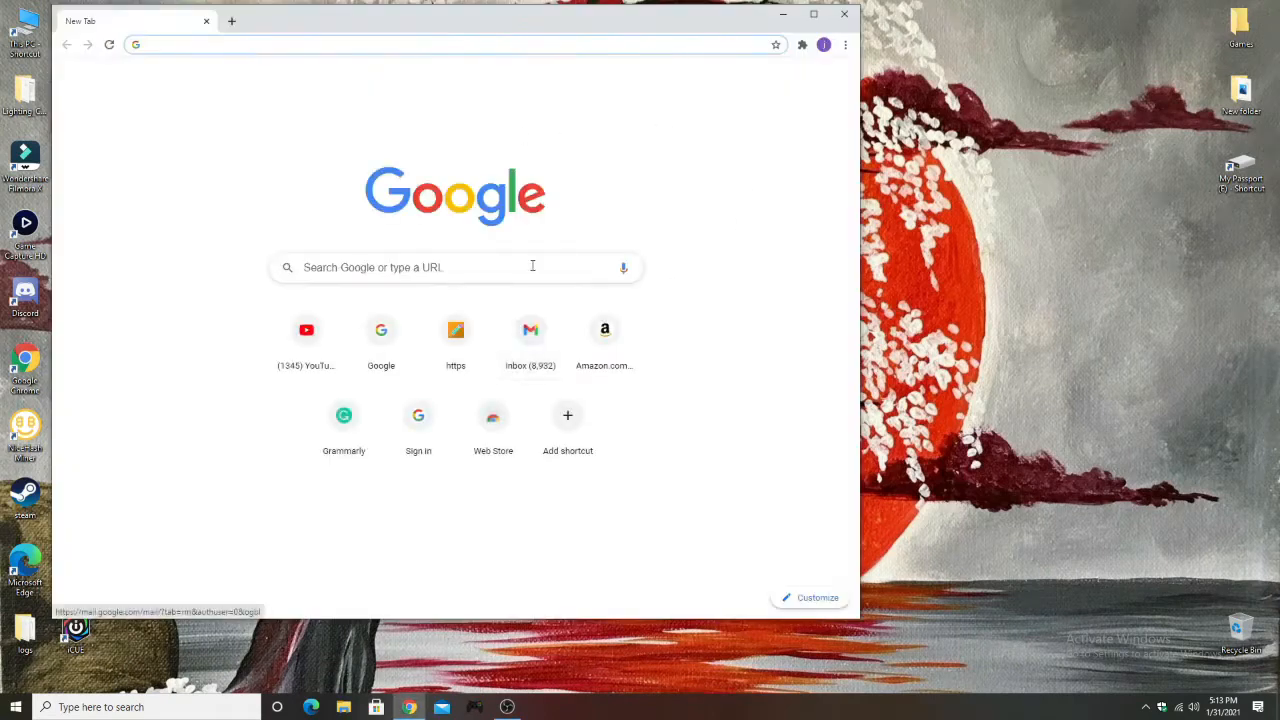
text(vm)
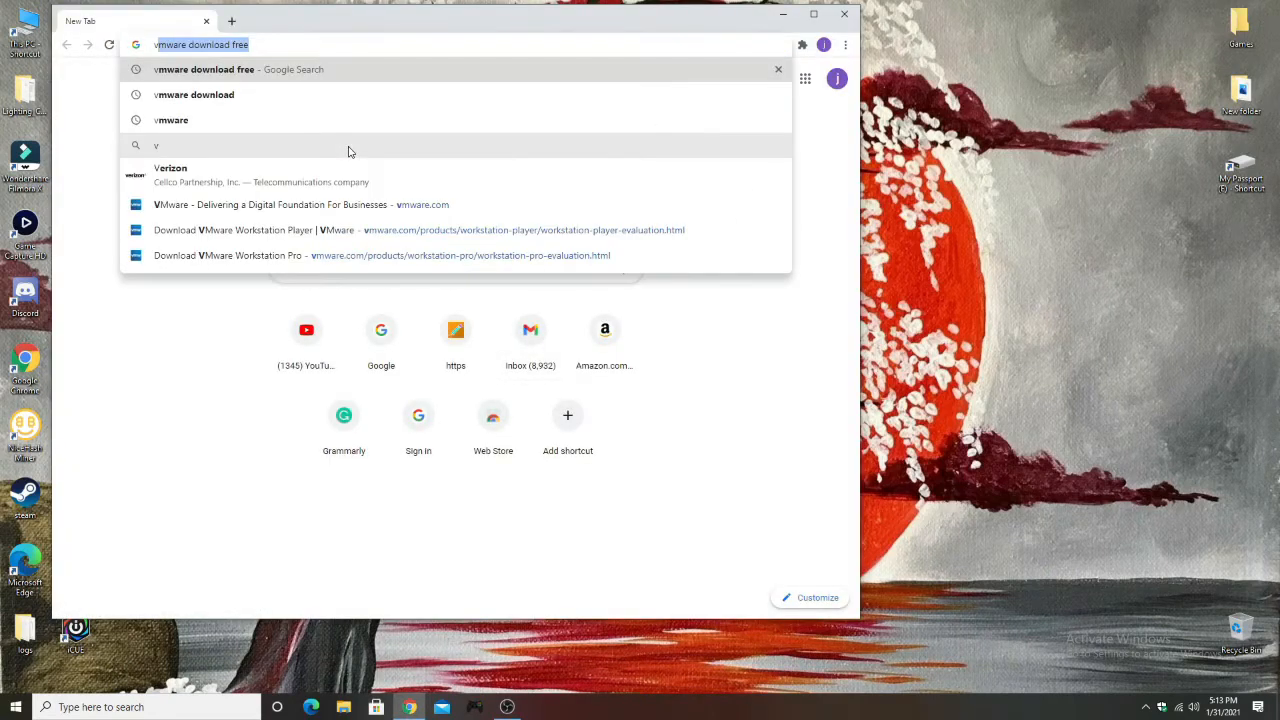
key(Down)
key(Down)
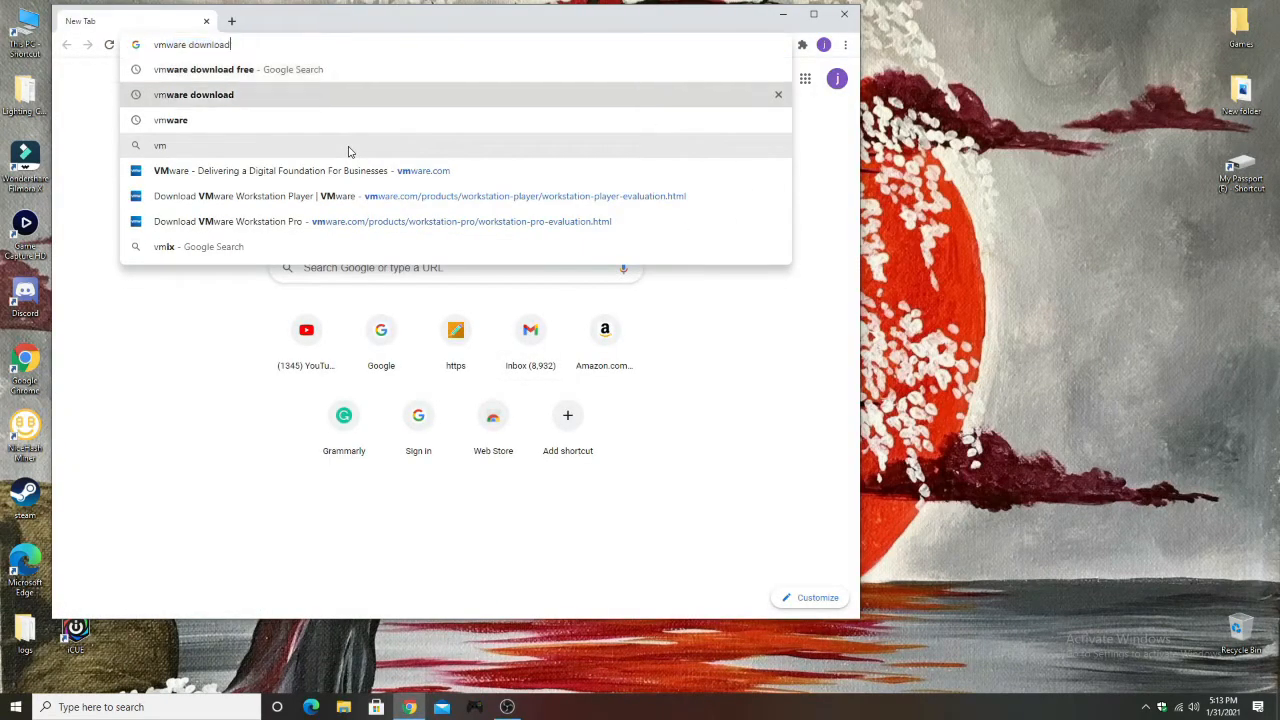
key(Return)
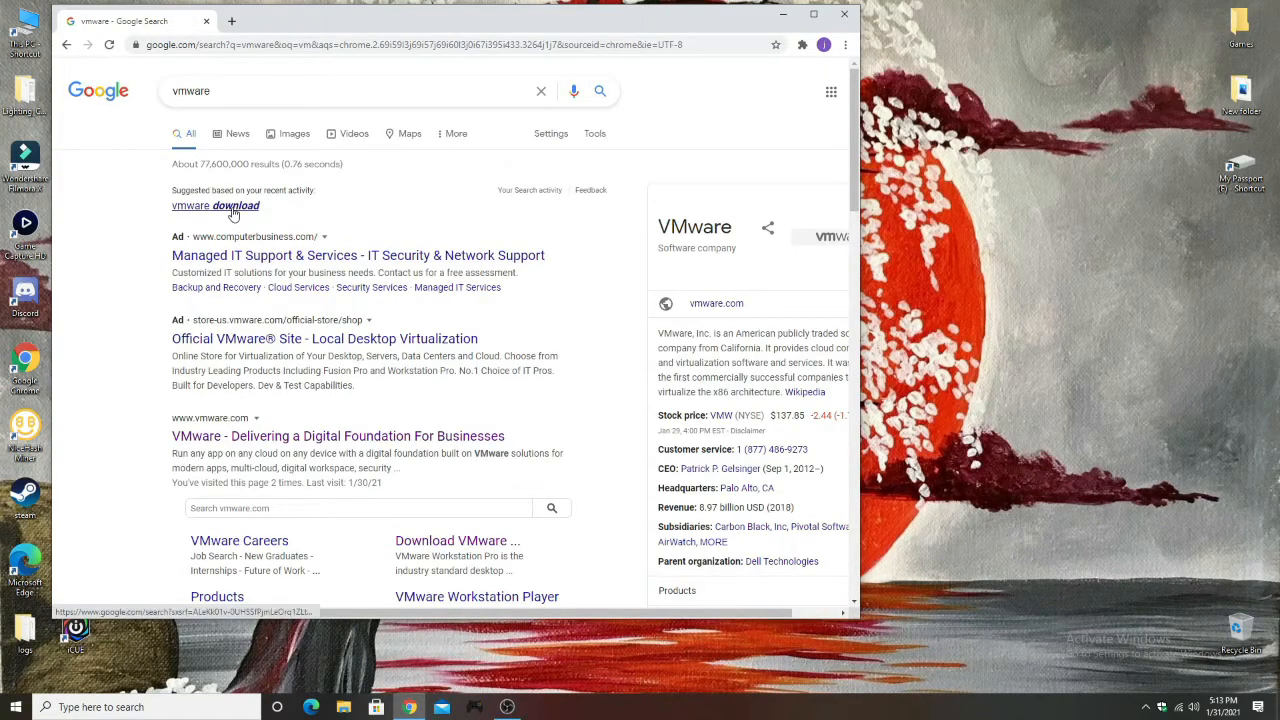
click(229, 206)
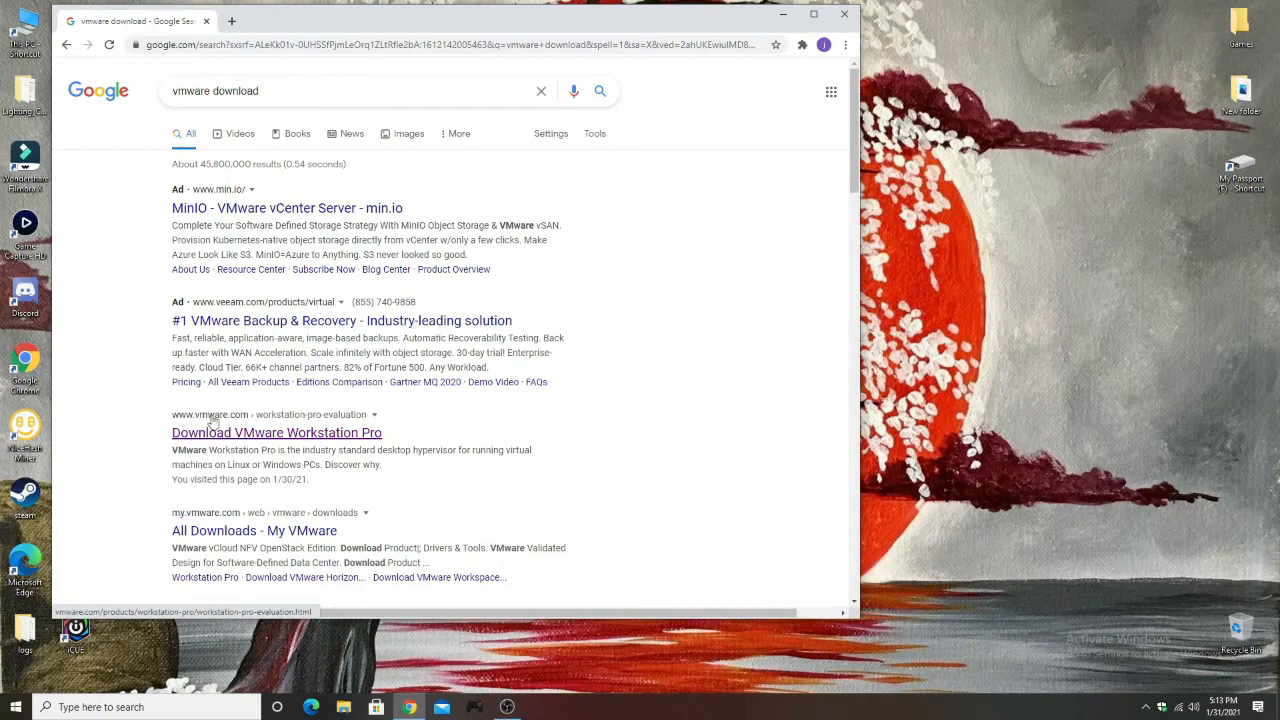
- View the Download VMware Workstation Pro page, dismiss the coupon offer and close the browser
click(250, 432)
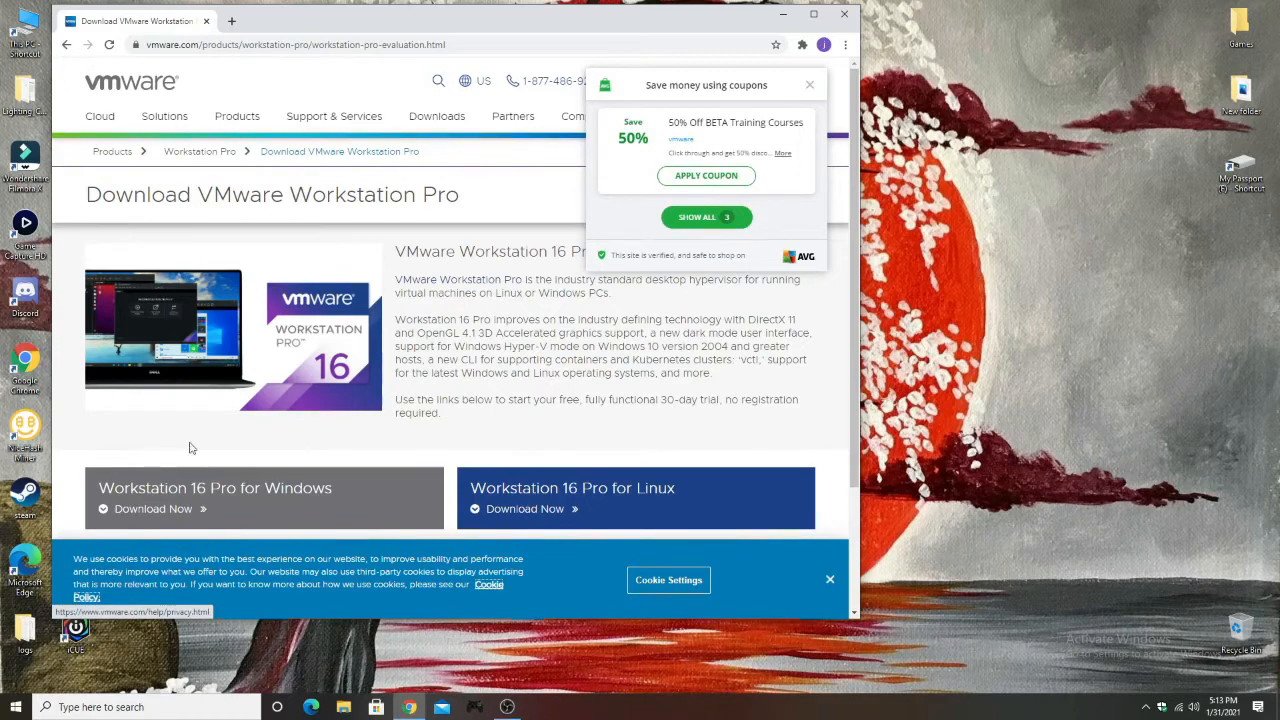
click(810, 84)
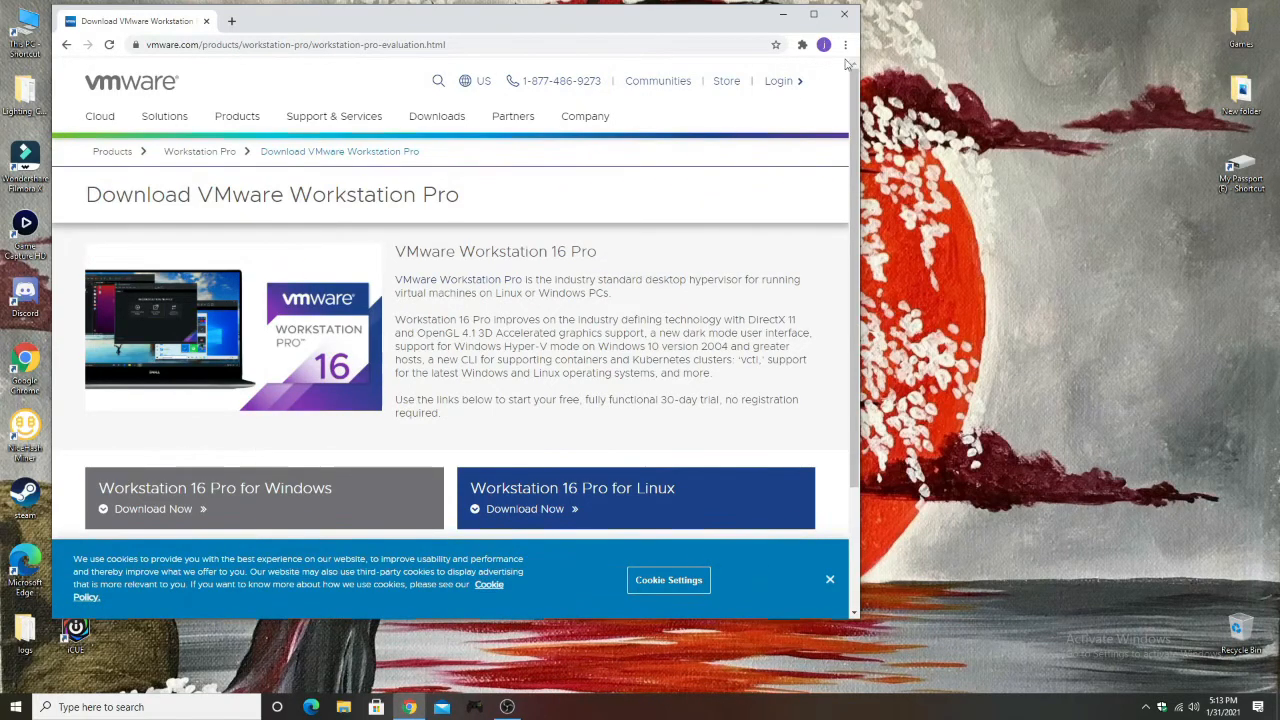
click(844, 14)
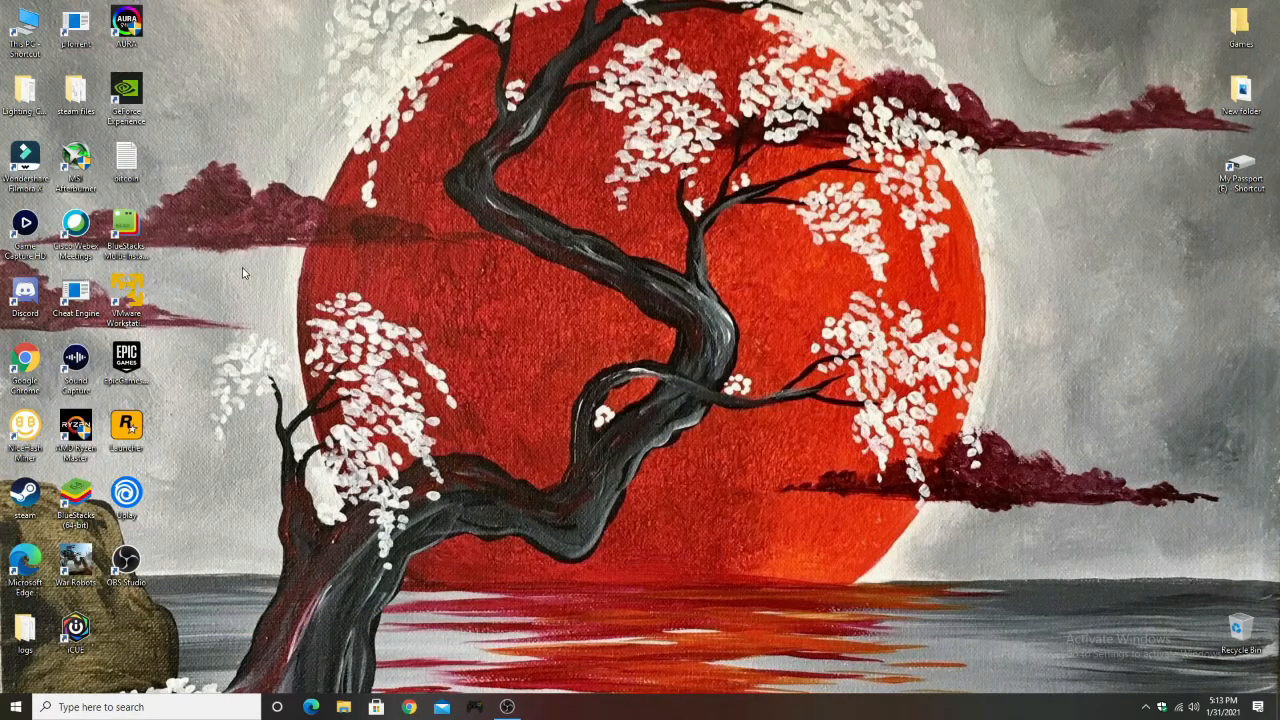
- Launch VMware Workstation 16 Player and move its window toward the upper middle of the desktop
click(128, 300)
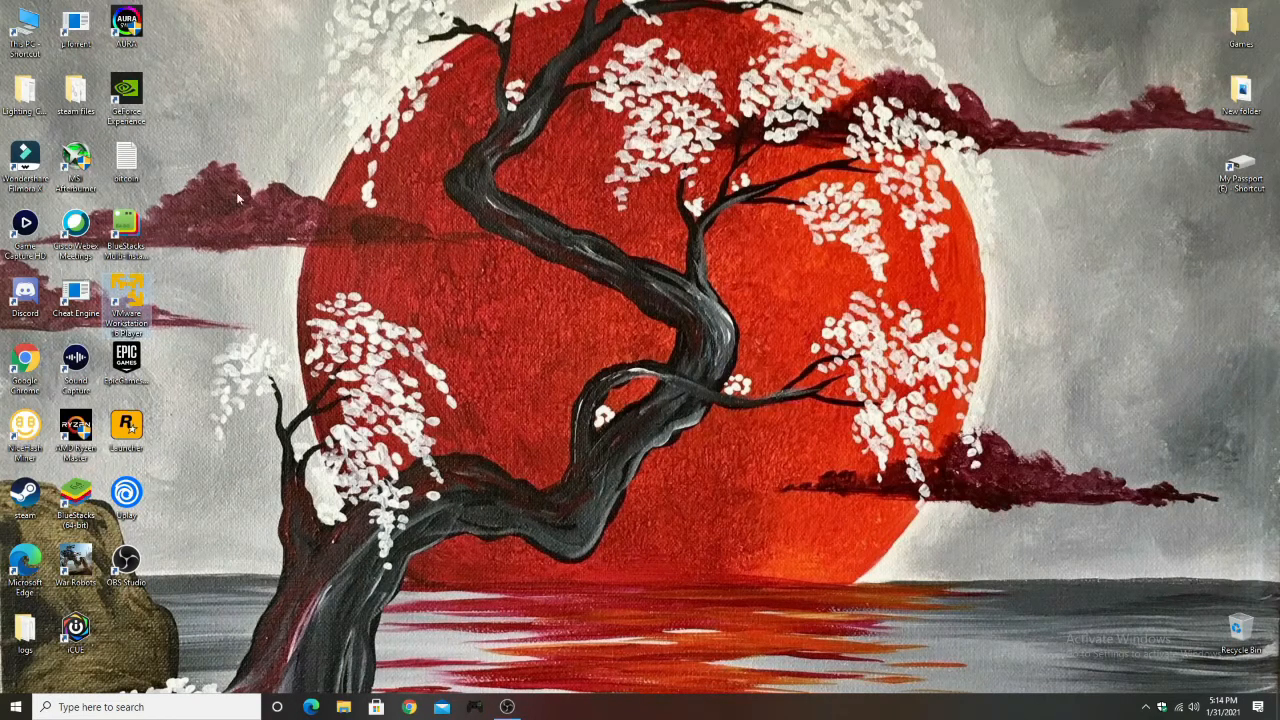
double_click(128, 300)
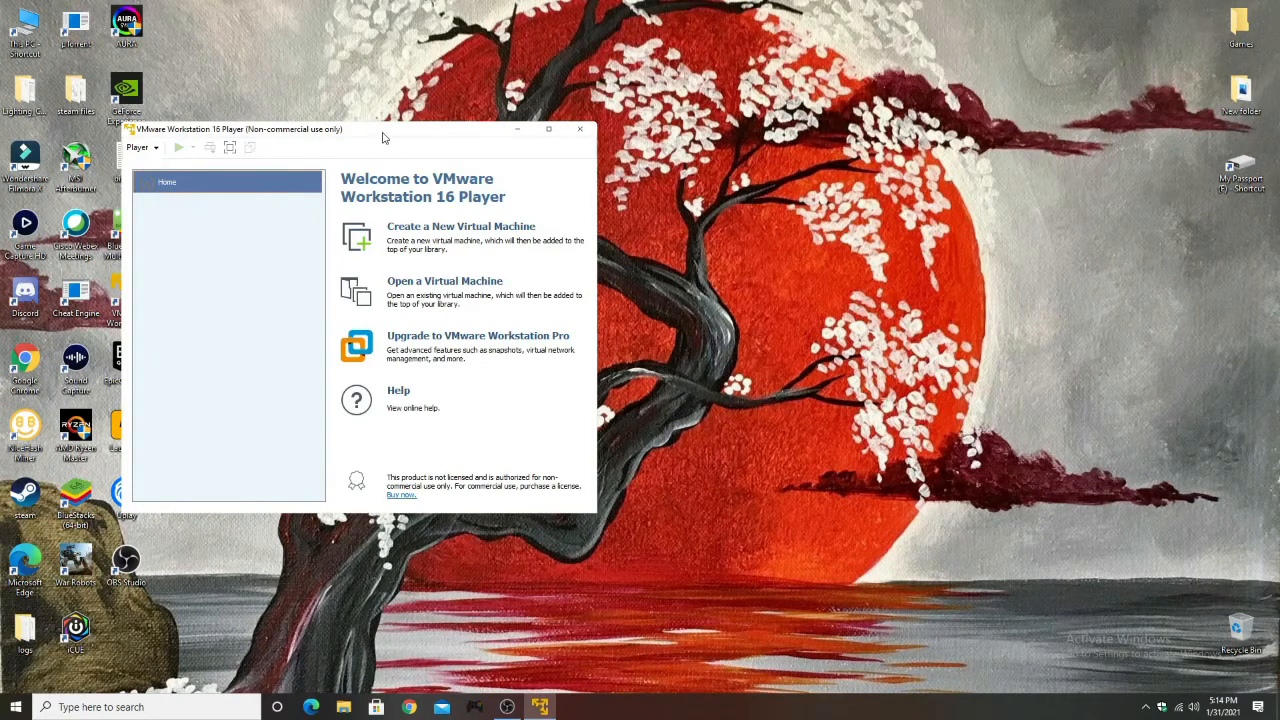
drag(383, 137, 583, 67)
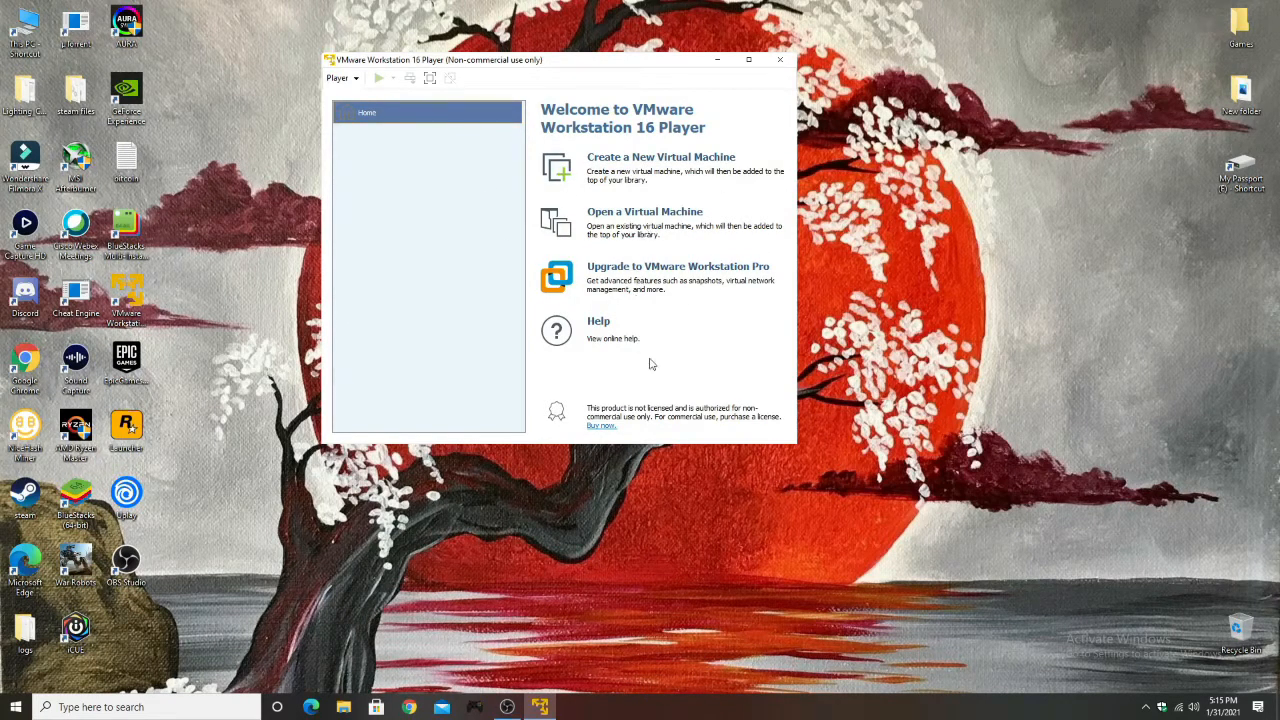
- Start creating a new virtual machine with the kali-linux-2020.4-live-amd64 ISO from Downloads as the installer disc image
click(679, 160)
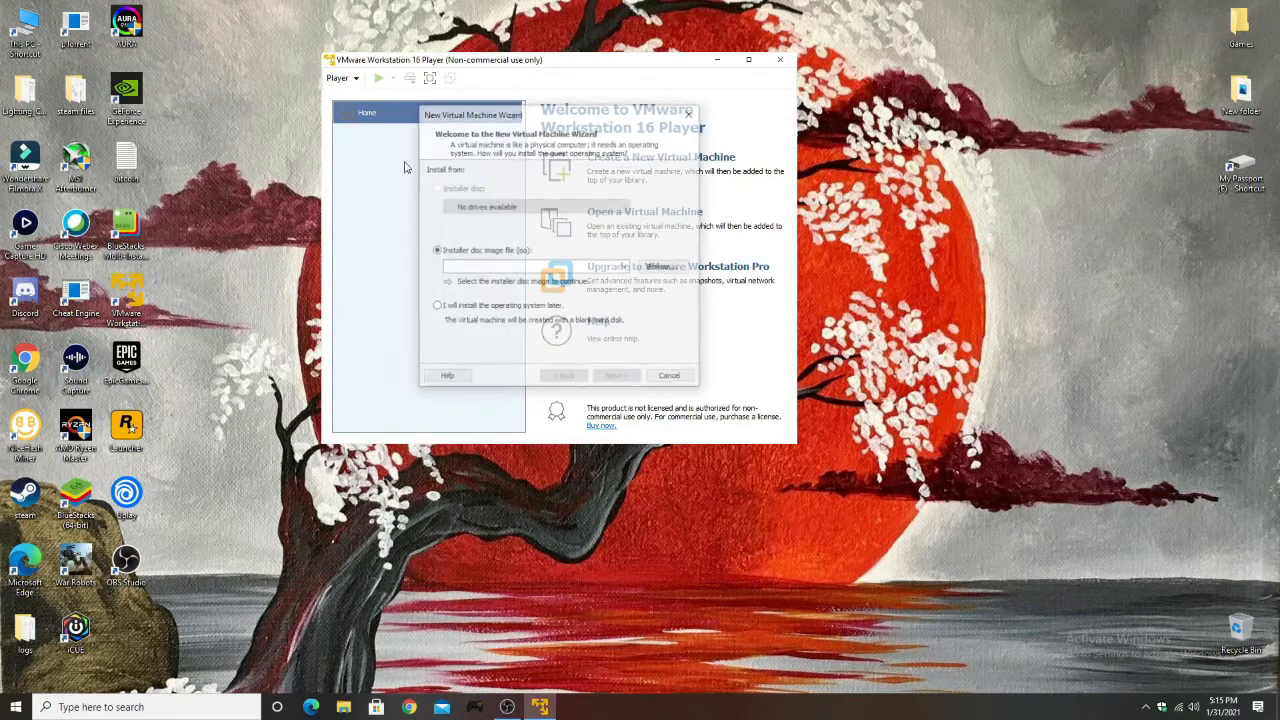
click(670, 274)
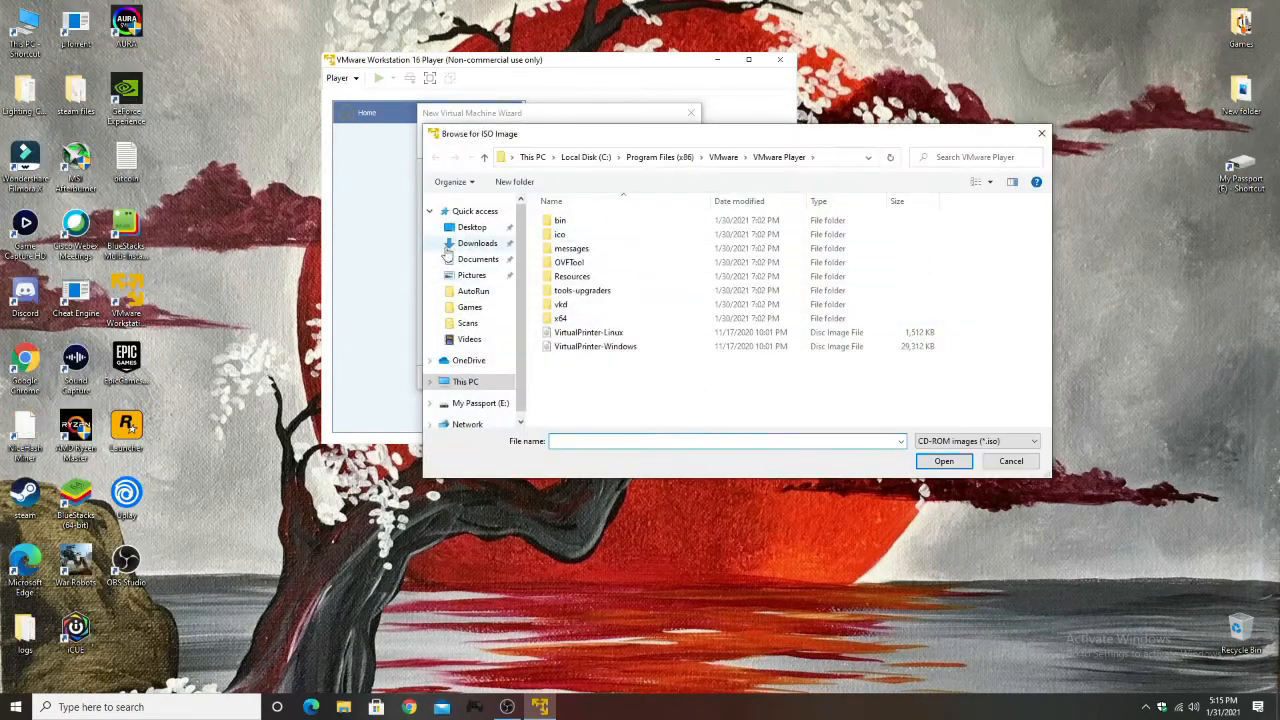
click(478, 244)
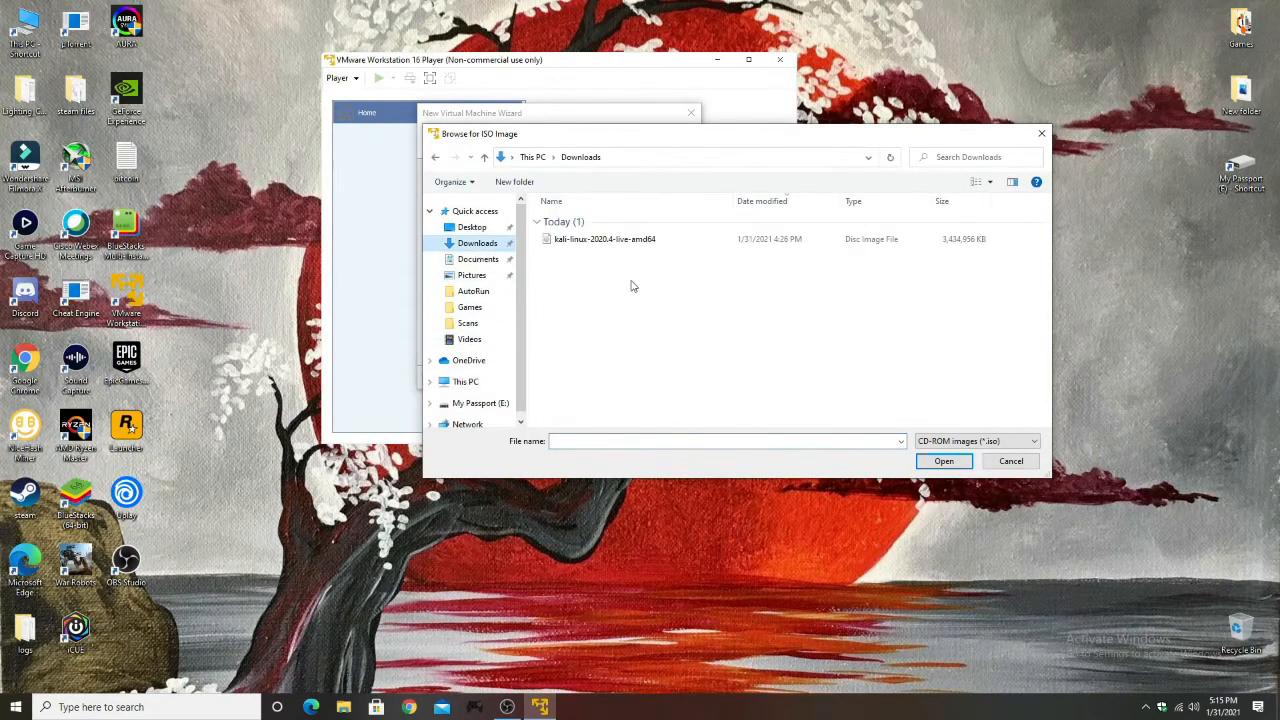
click(596, 248)
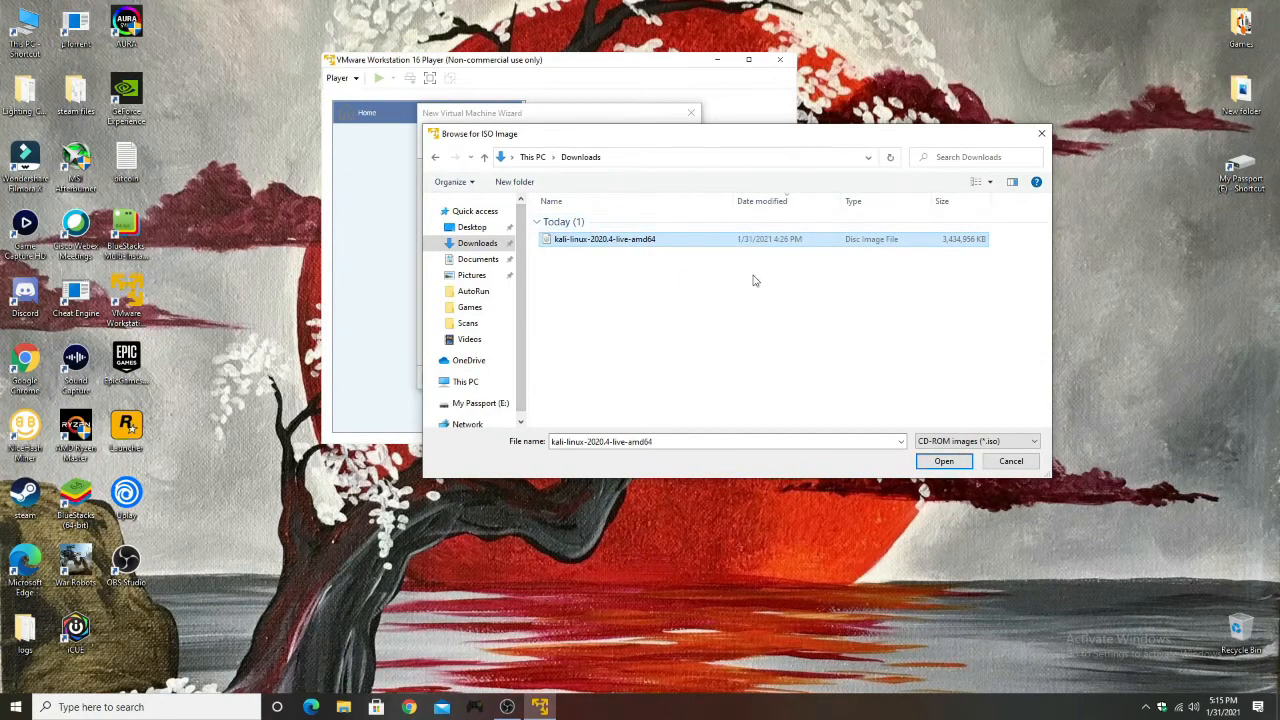
click(925, 464)
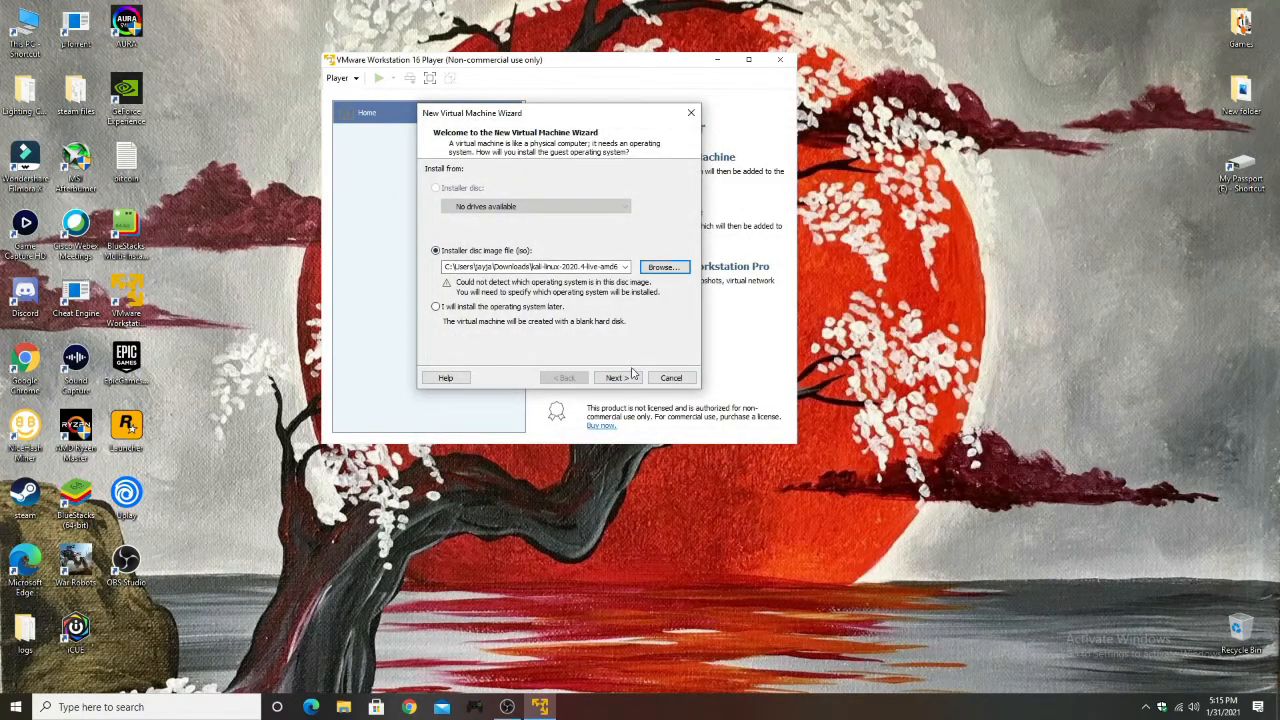
click(617, 378)
- Set the guest system to Linux, version "Other Linux 5.x and later kernel 64-bit", and accept the default machine name and location
click(432, 195)
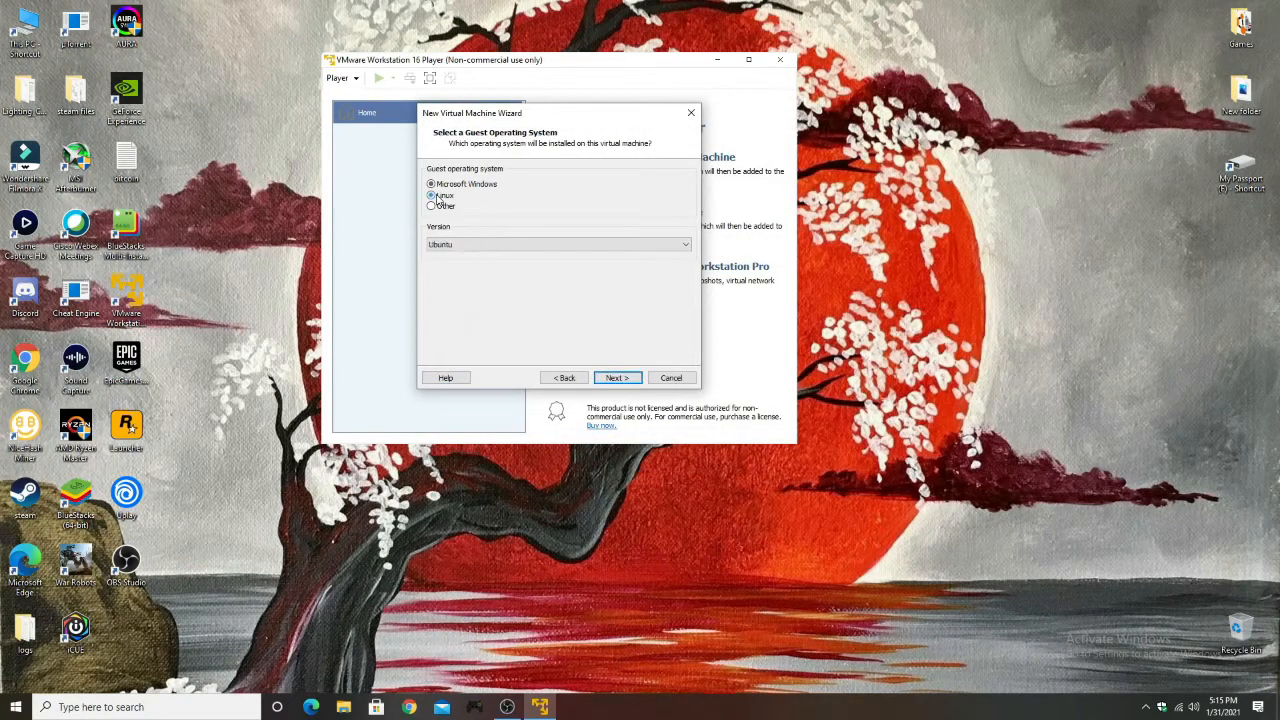
click(468, 247)
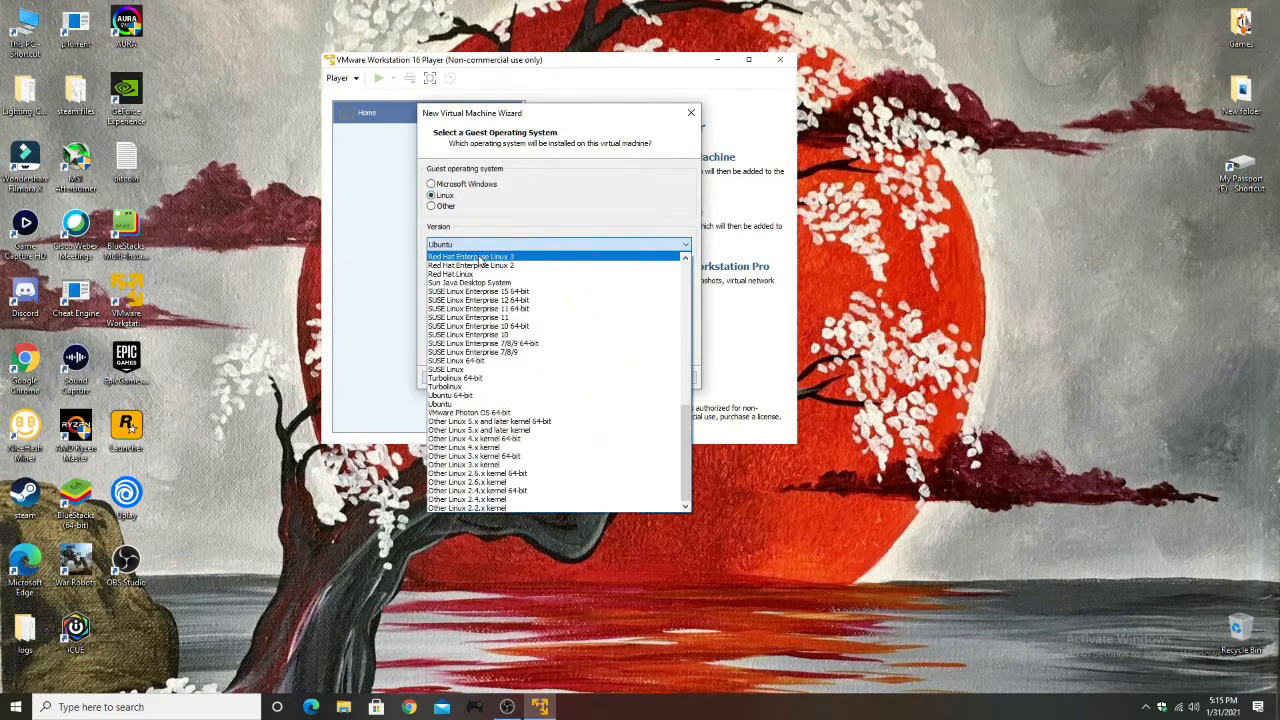
click(512, 422)
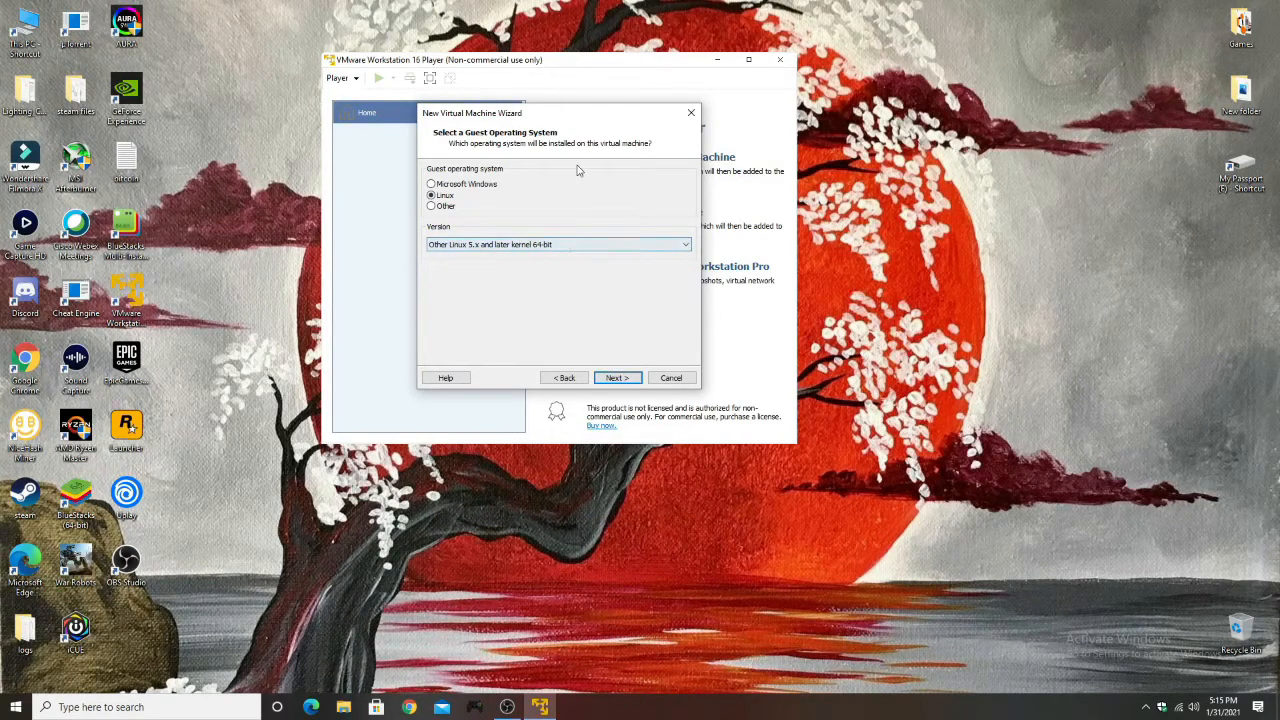
click(616, 378)
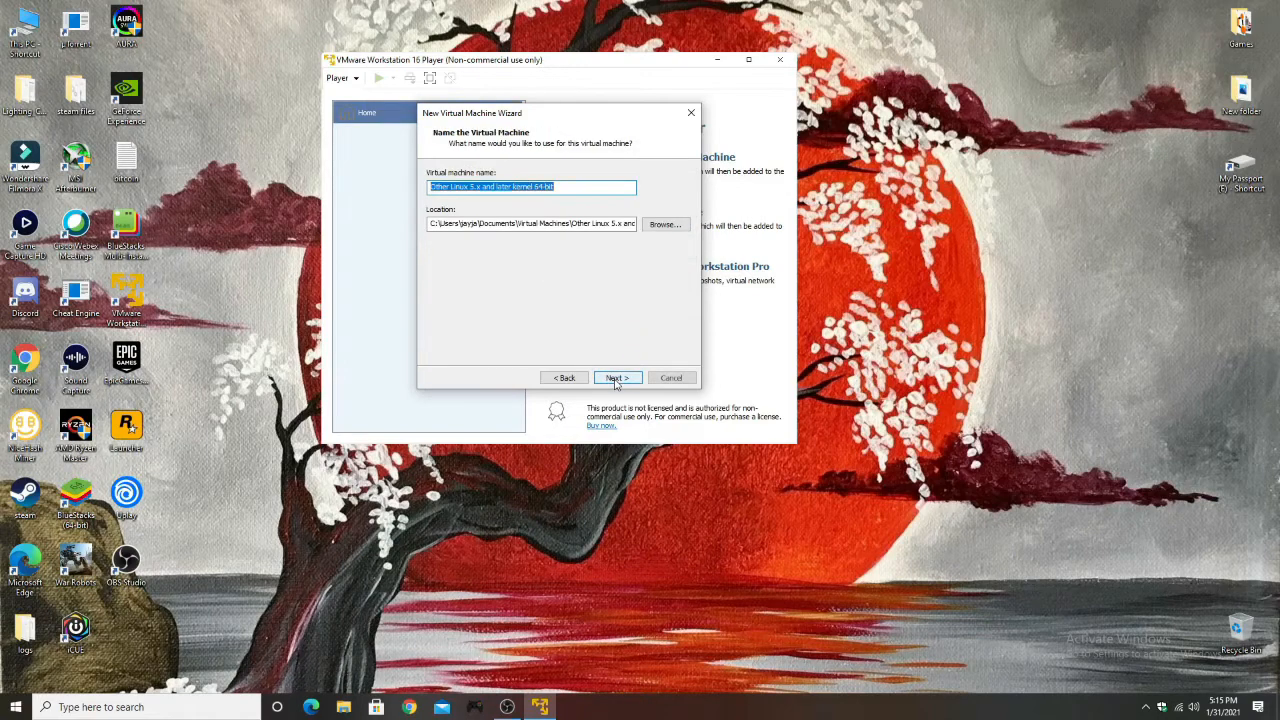
click(616, 379)
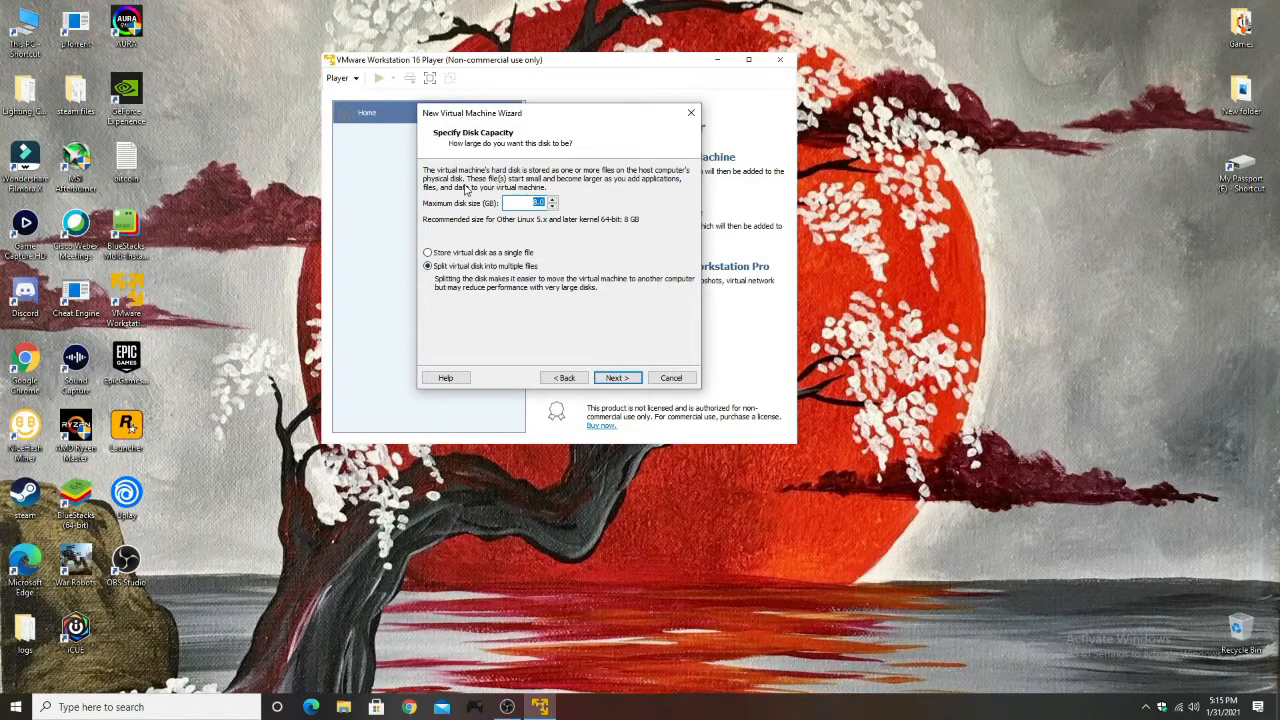
- Check the drives' free space in This PC and the CPU and GPU details in Task Manager, closing both windows
double_click(25, 28)
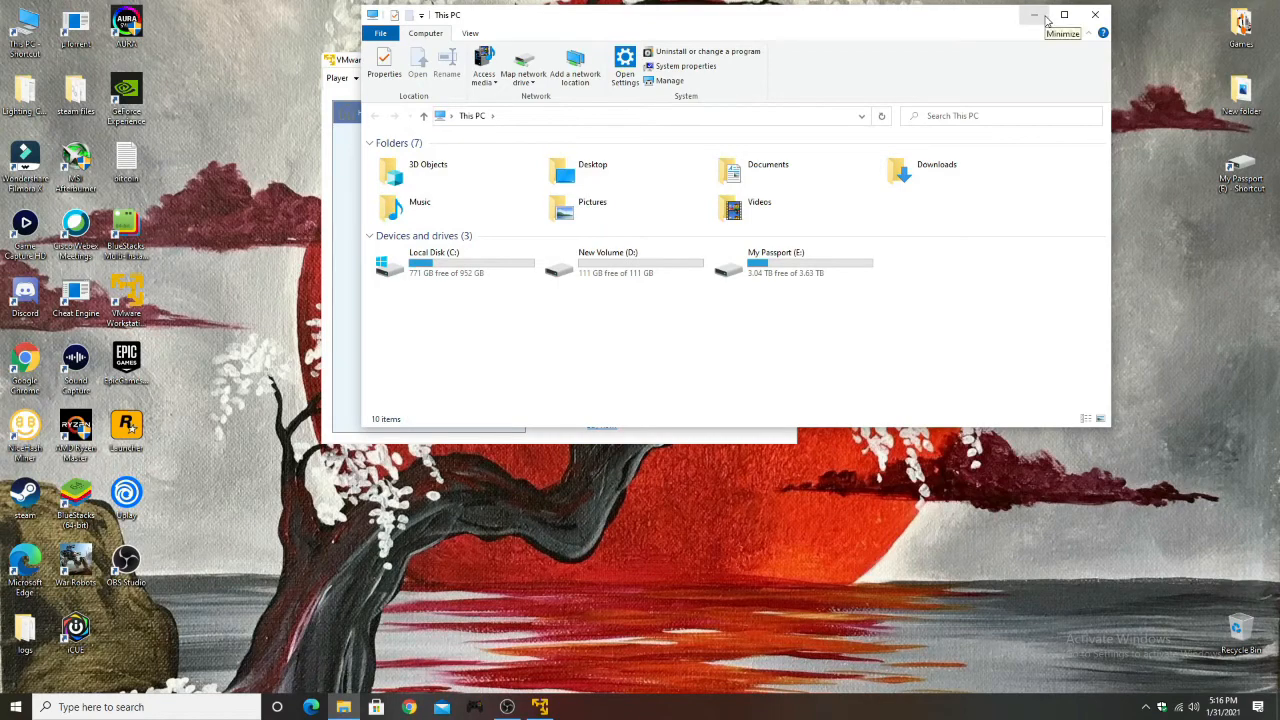
right_click(15, 707)
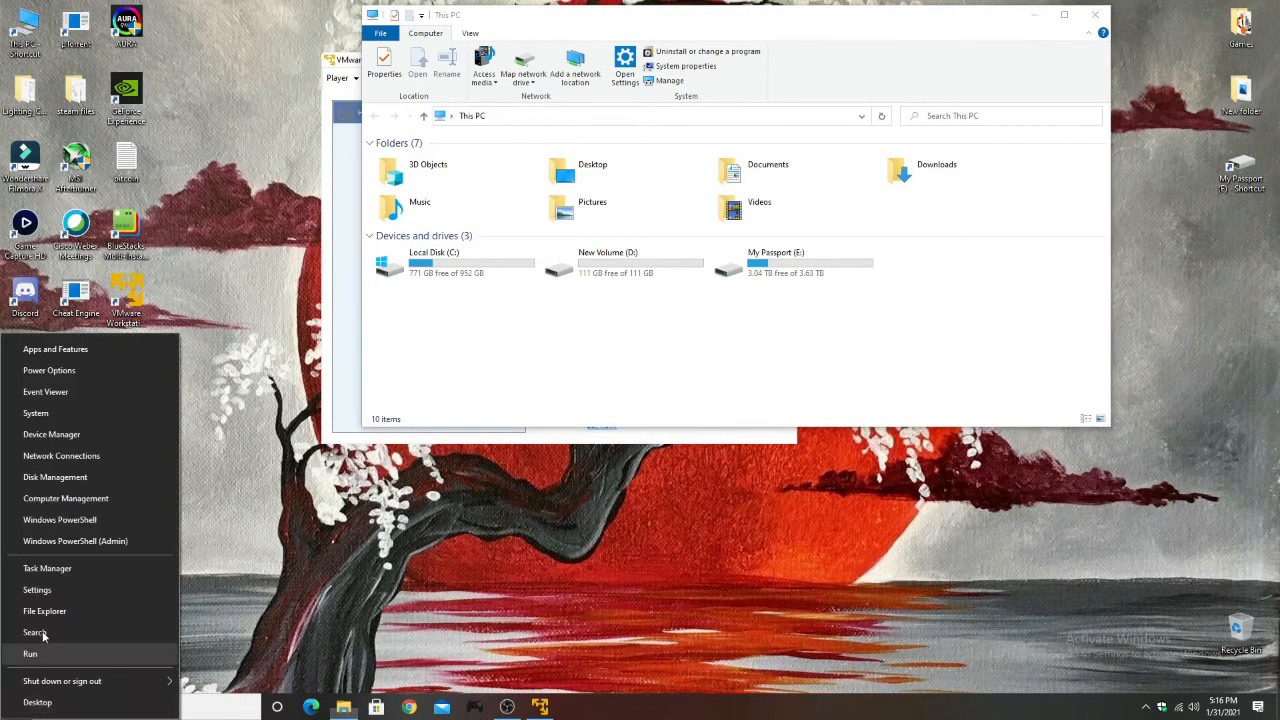
click(45, 568)
click(908, 64)
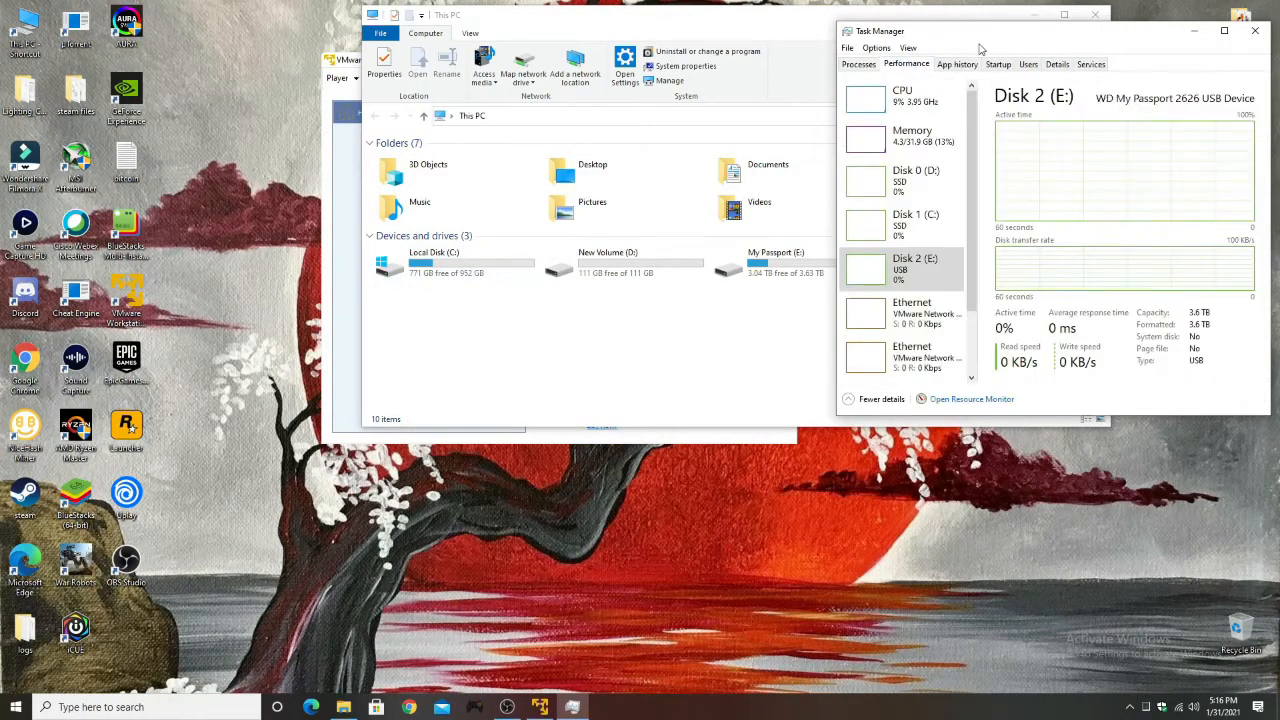
drag(937, 36, 466, 134)
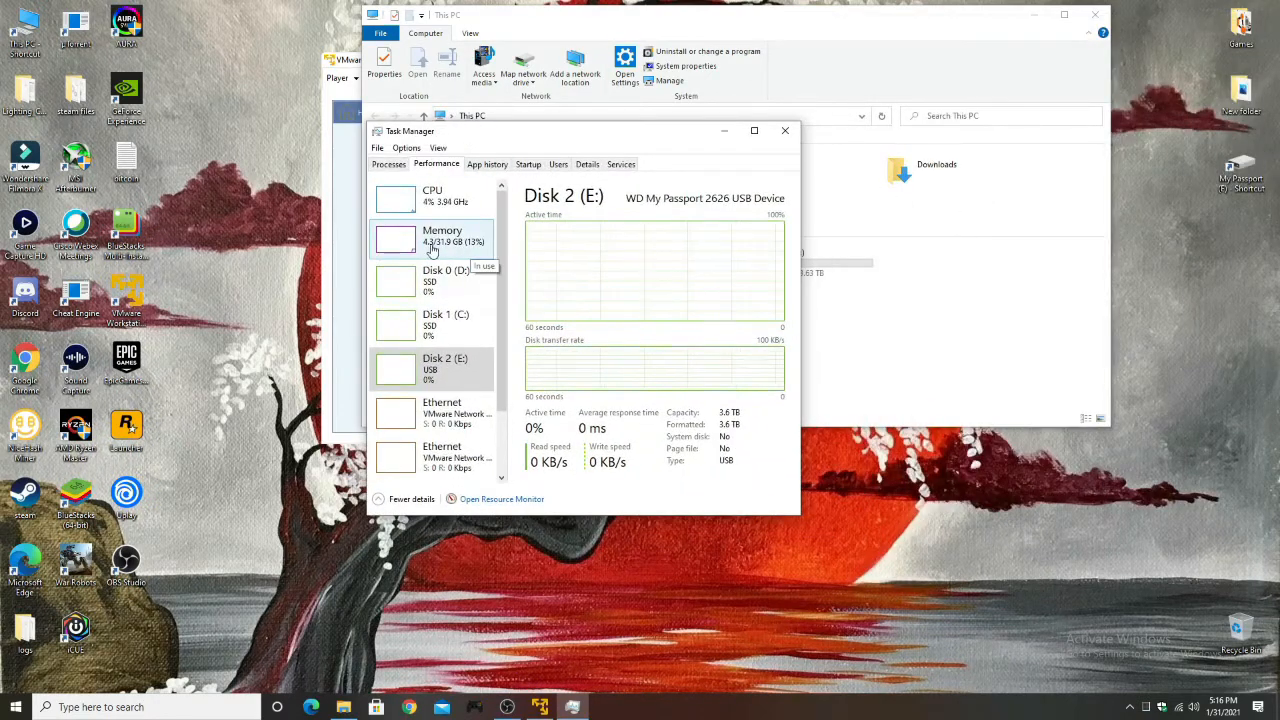
click(435, 197)
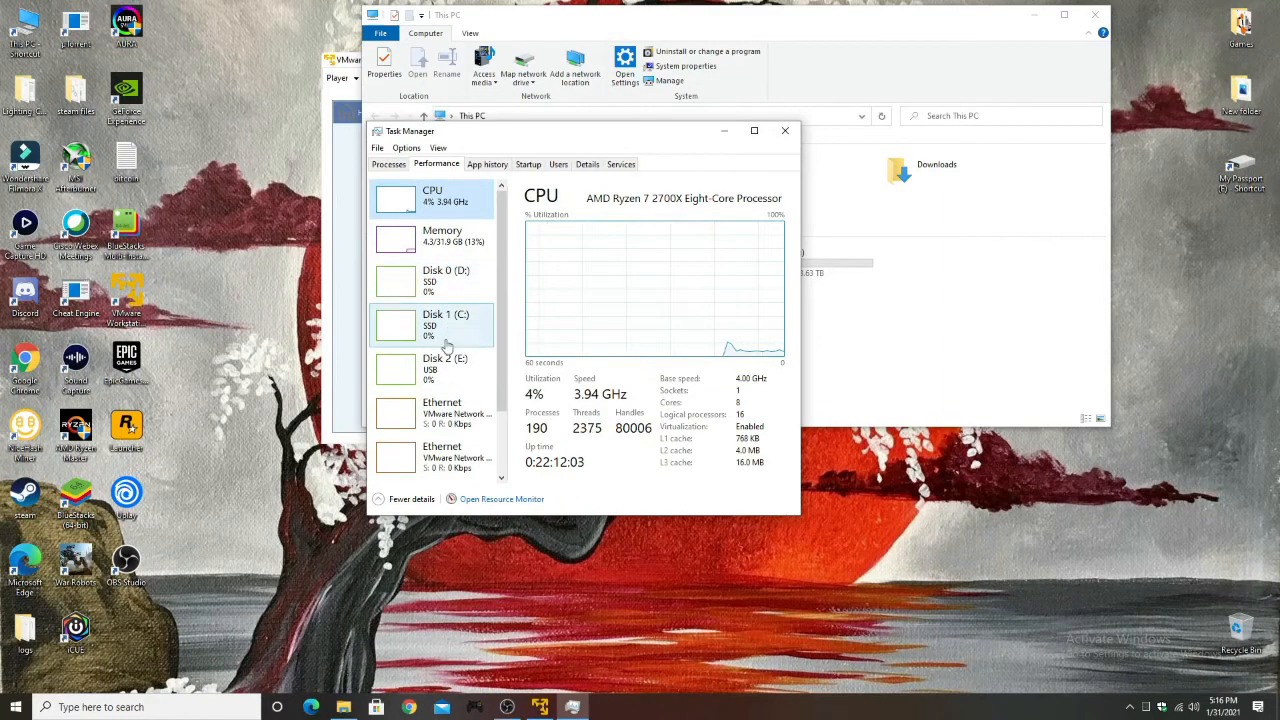
scroll(447, 370, down, 1)
scroll(447, 370, down, 1)
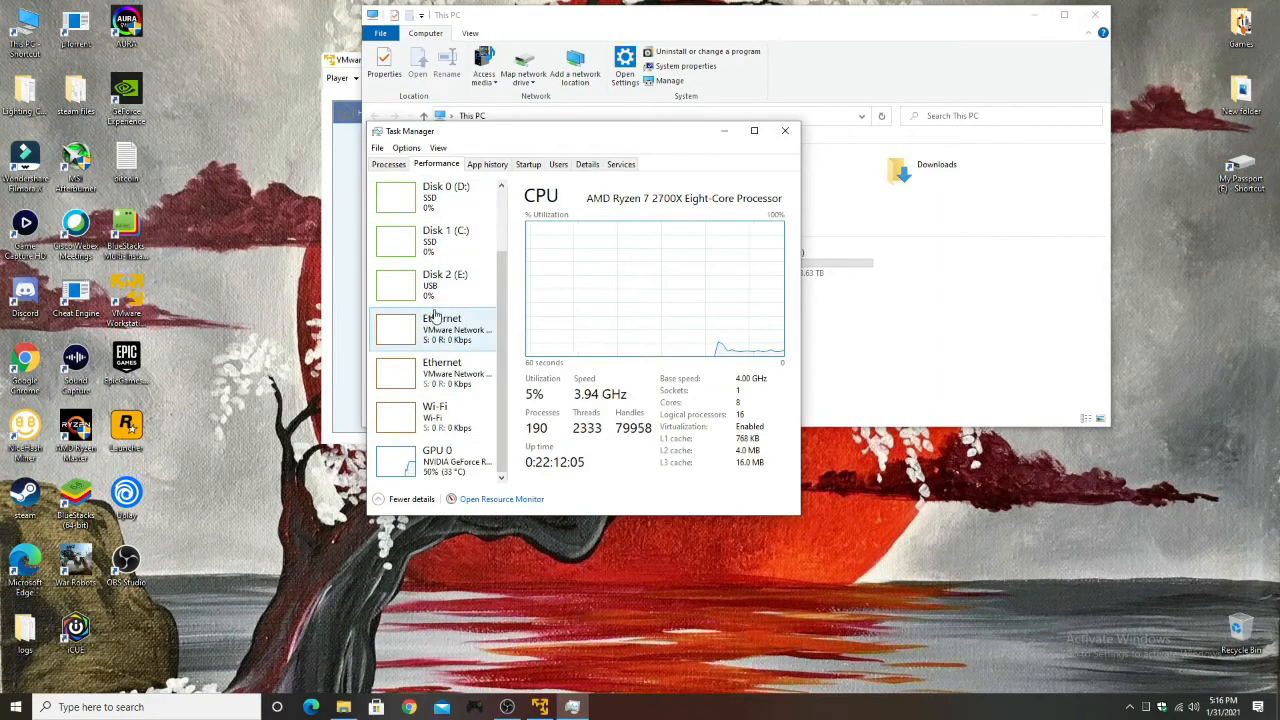
click(453, 465)
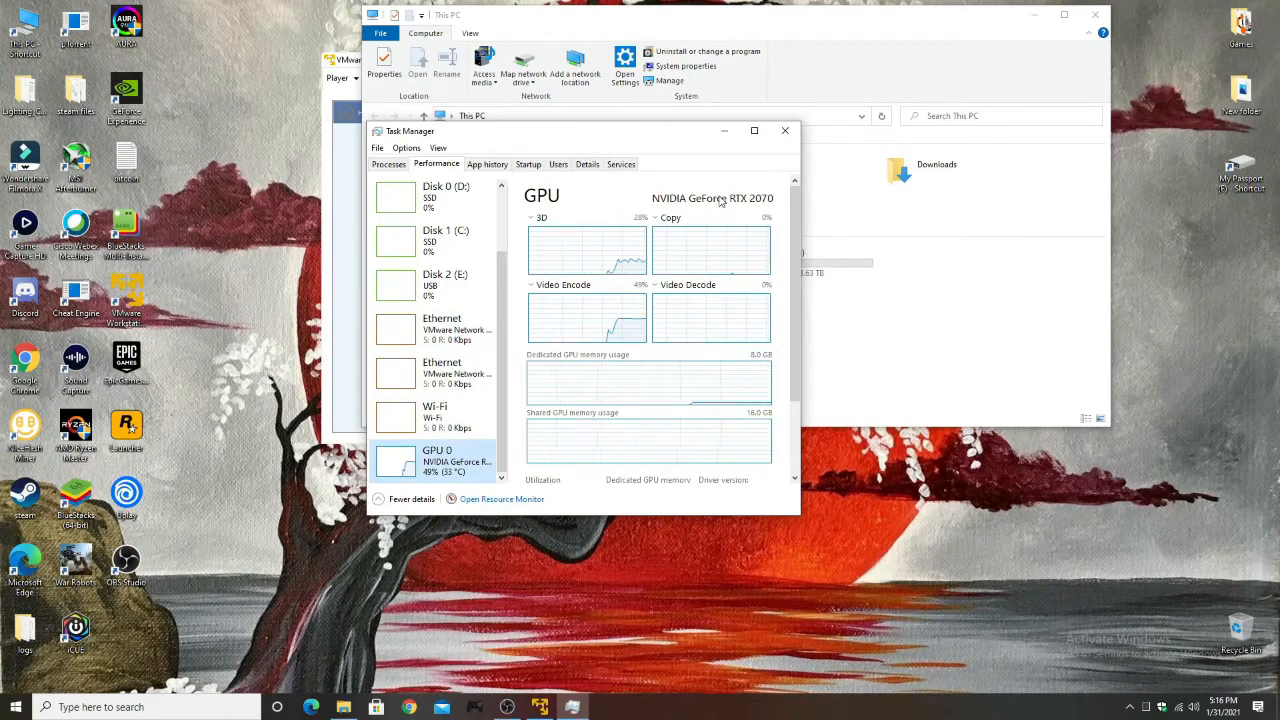
click(785, 131)
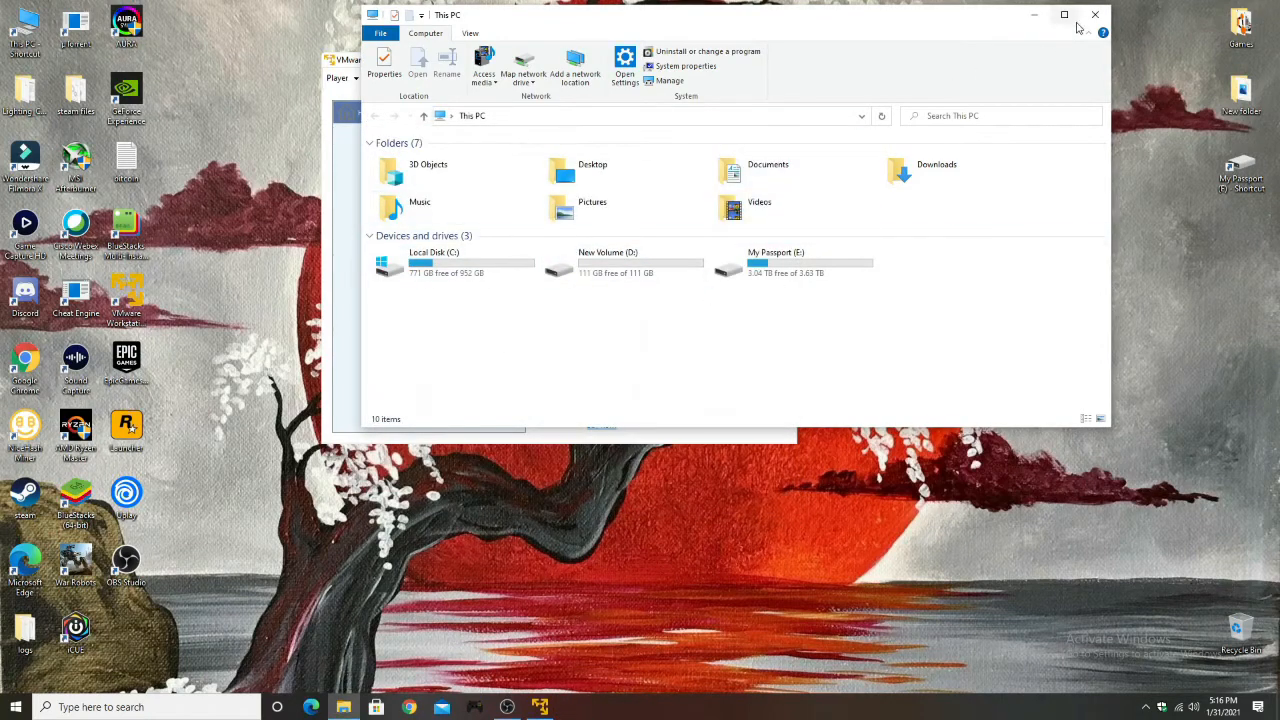
click(1095, 15)
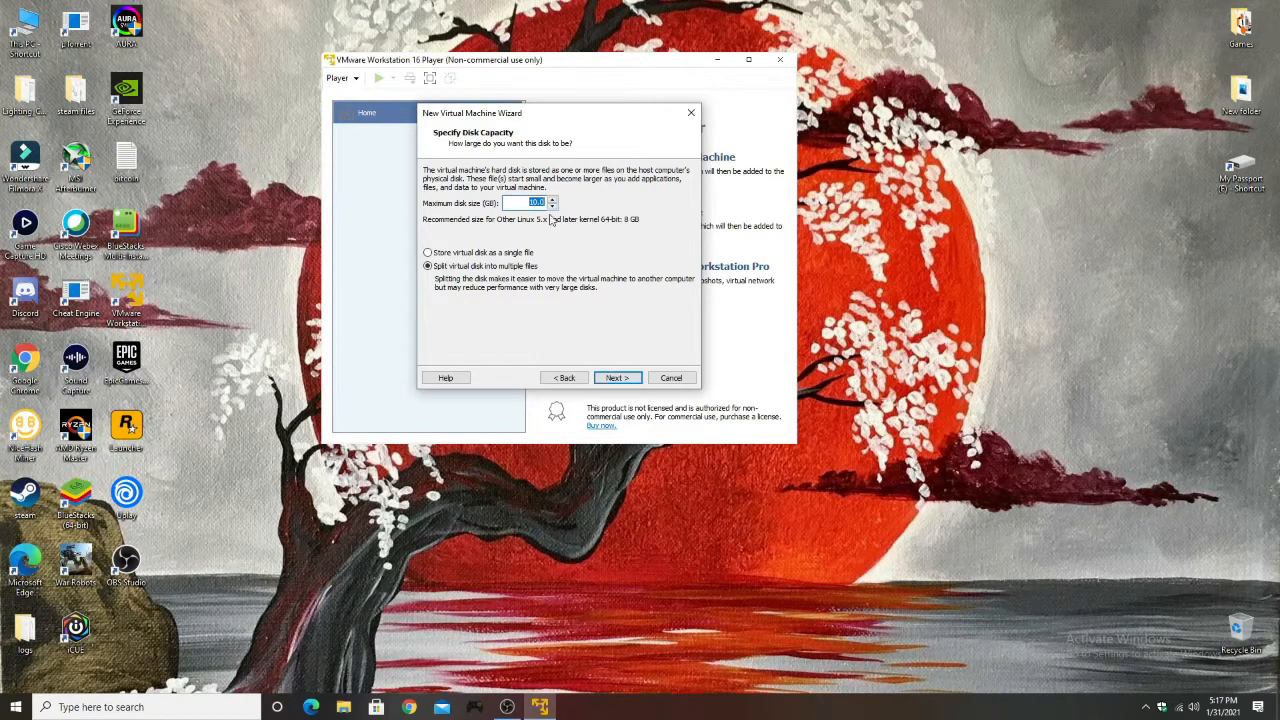
- Set the maximum disk size to 10 GB, keep the disk split into multiple files, and review the virtual machine's settings summary
click(632, 380)
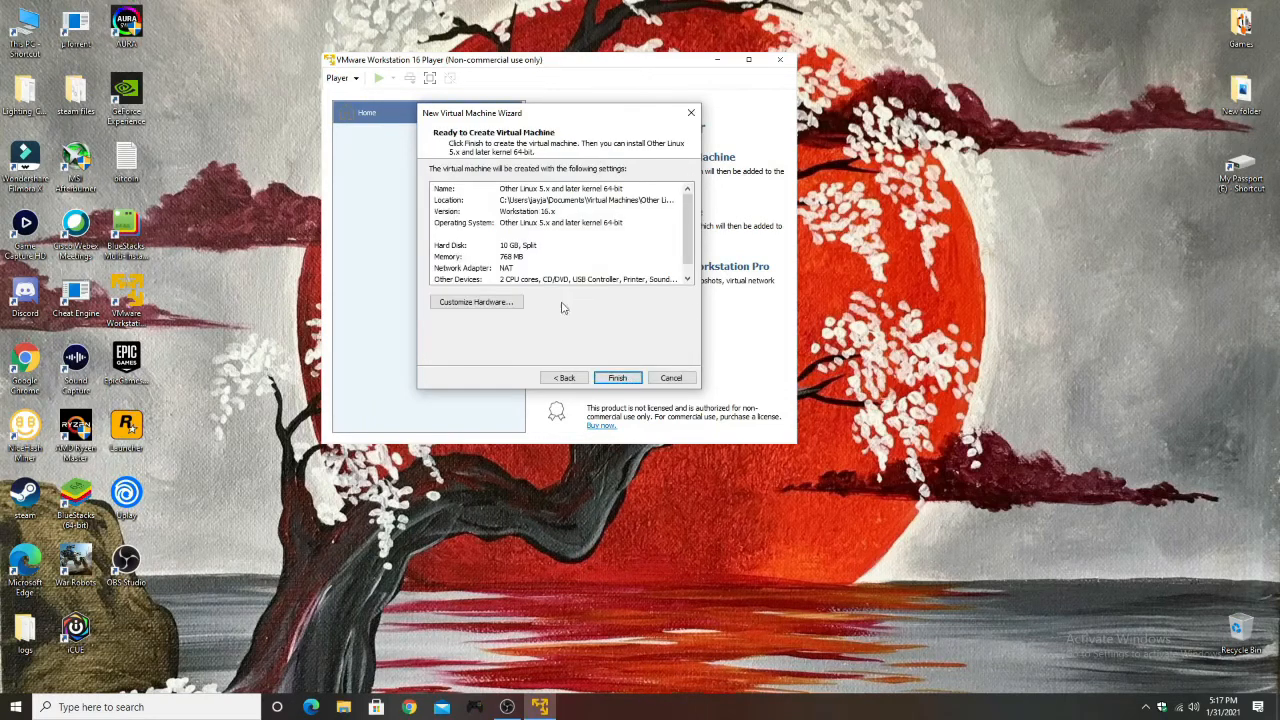
scroll(527, 225, down, 1)
scroll(527, 227, up, 1)
scroll(535, 288, down, 1)
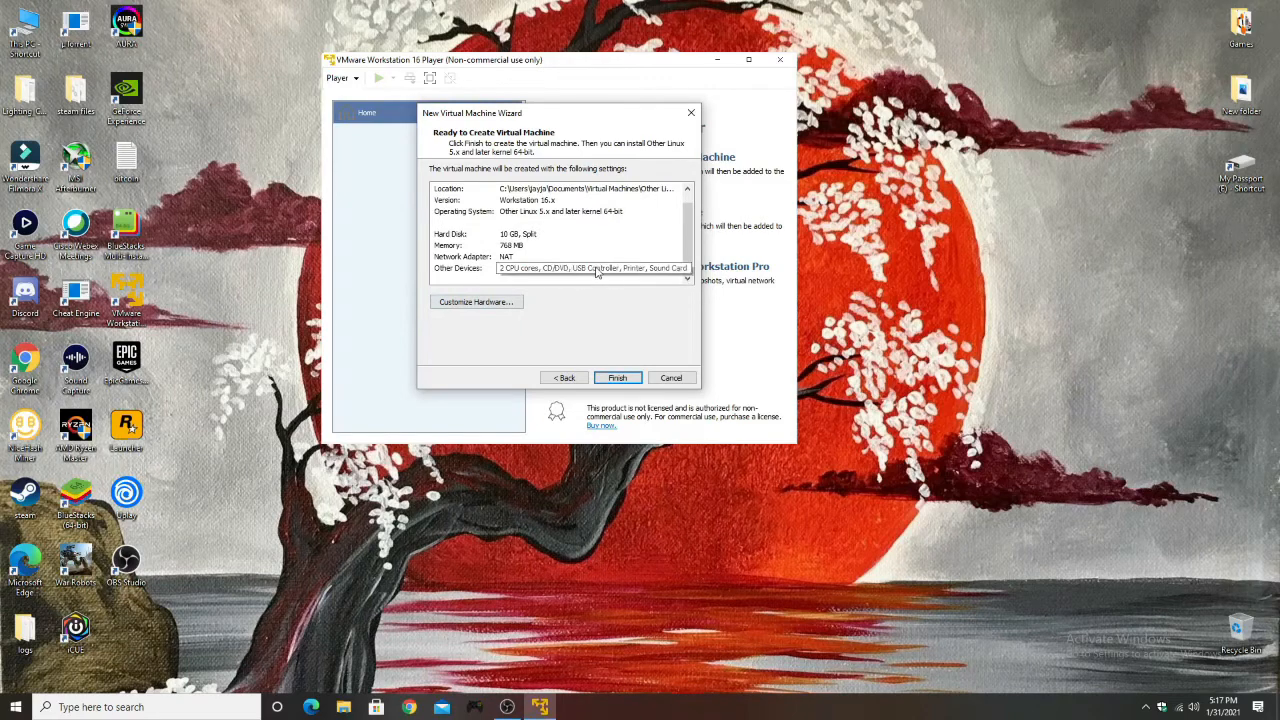
- Customize the virtual machine's hardware by allocating 4 GB of memory
click(477, 303)
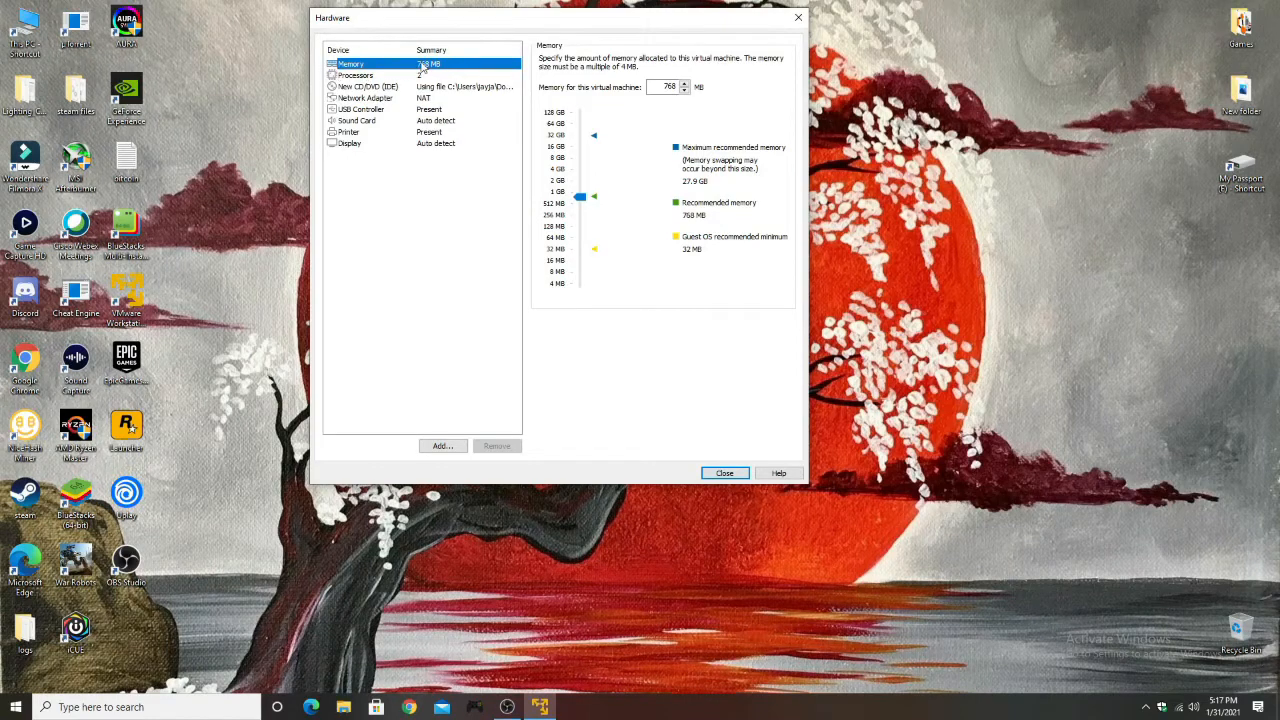
click(558, 172)
- Set the number of processor cores to 4 and enable virtualization of Intel VT-x/EPT or AMD-V/RVI and of CPU performance counters
click(394, 78)
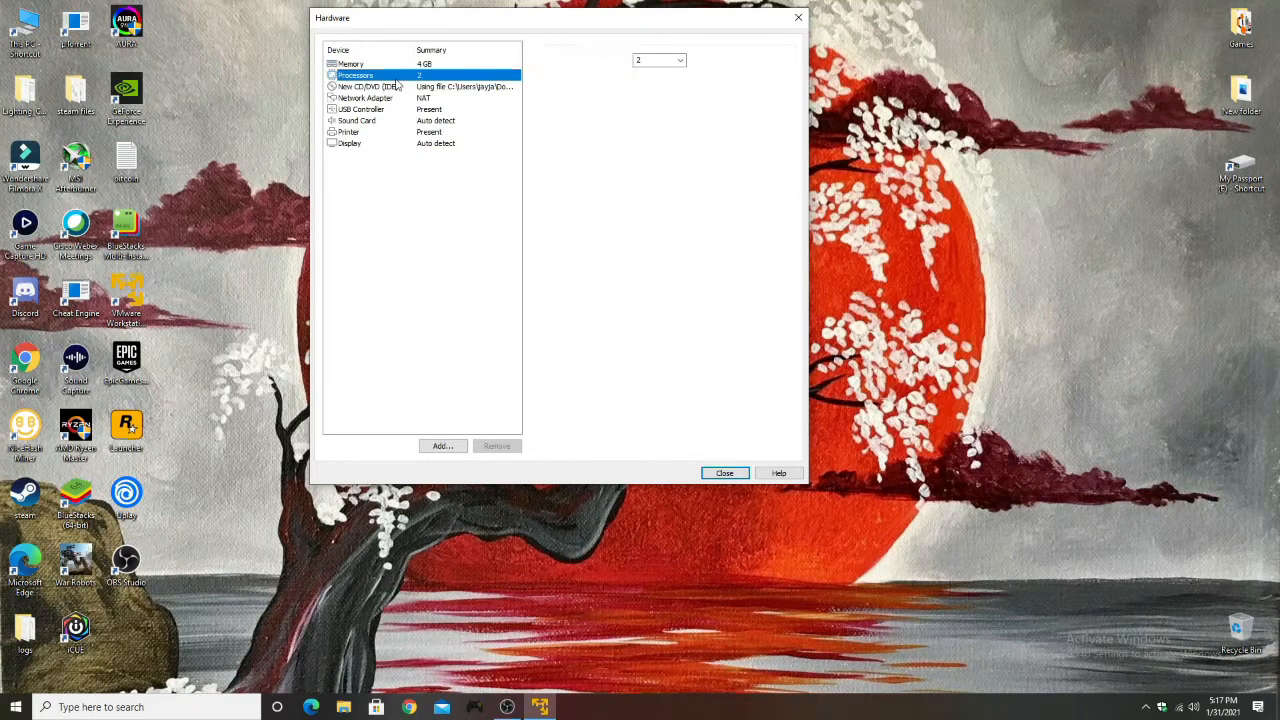
click(658, 60)
click(682, 62)
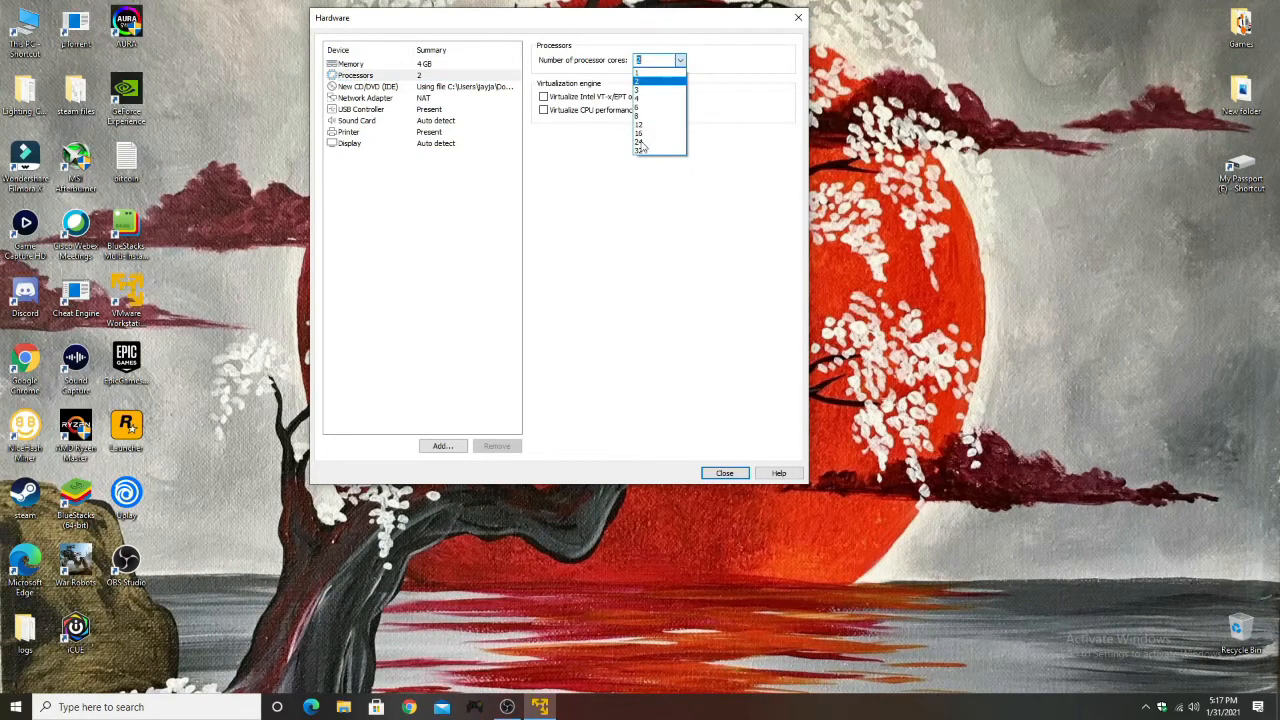
click(652, 104)
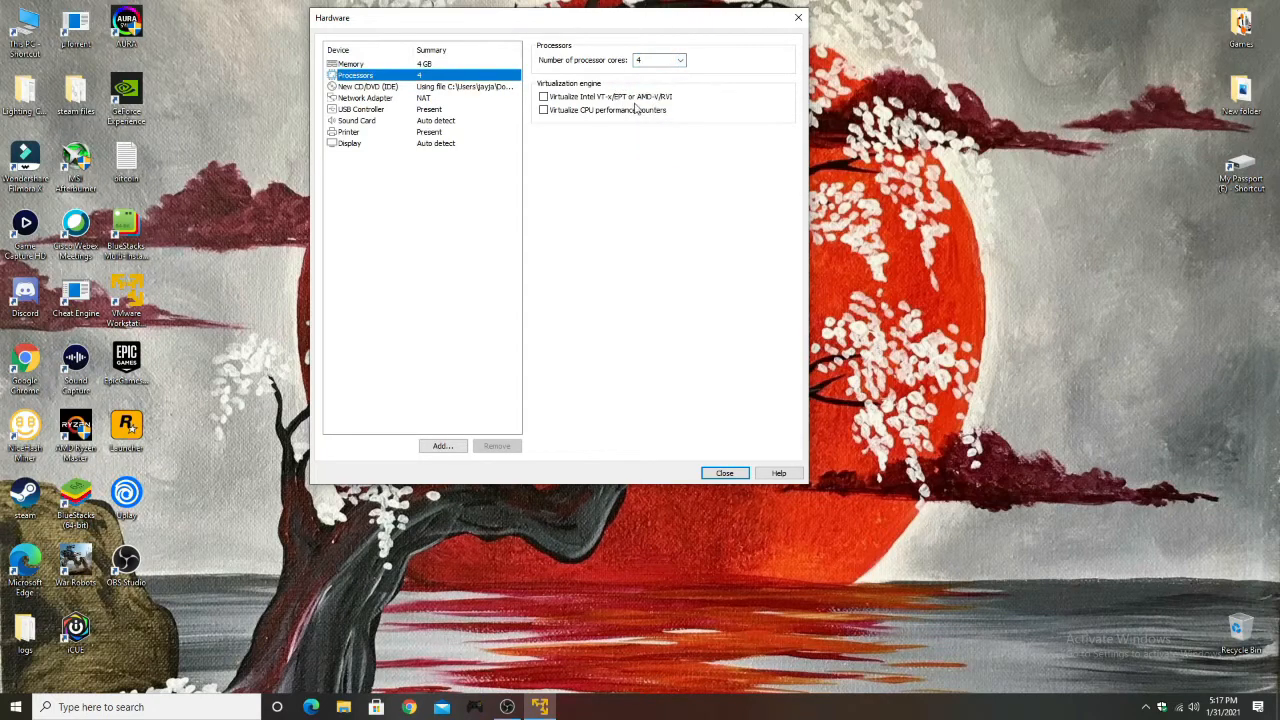
click(551, 98)
click(546, 111)
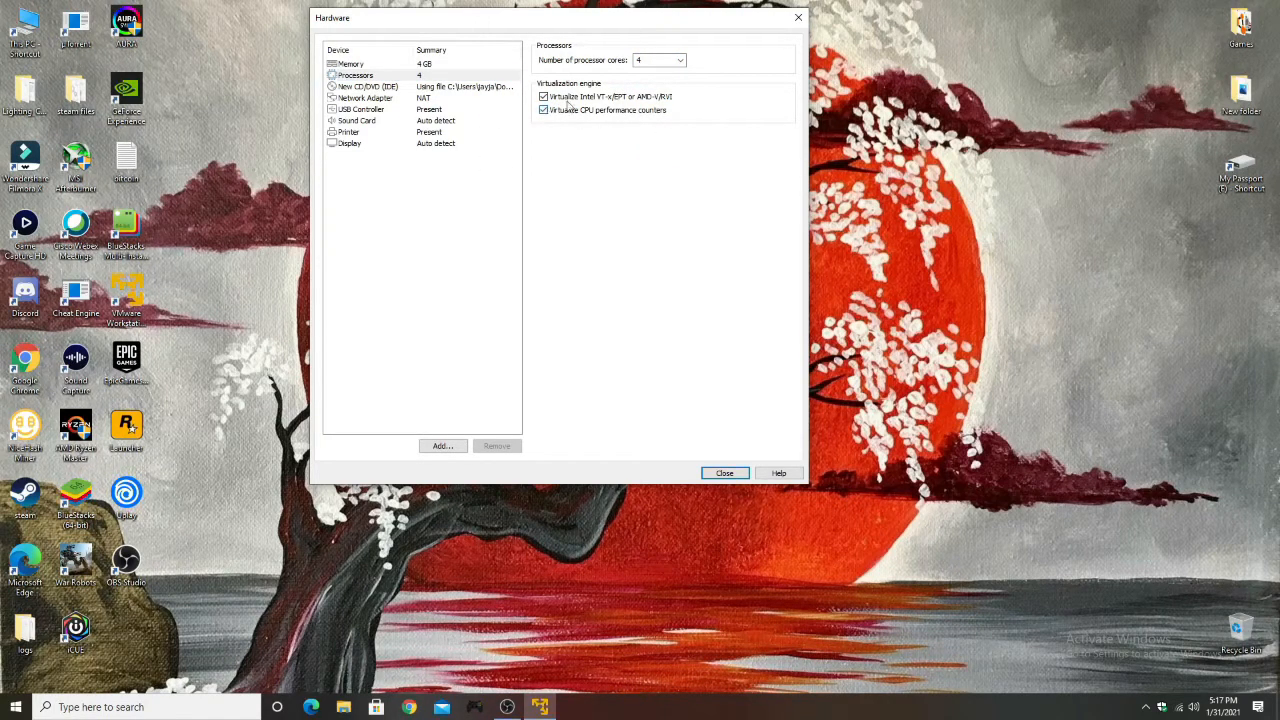
- Turn on 3D graphics acceleration for the display, set the graphics memory to 4 GB, and close the hardware settings
click(352, 144)
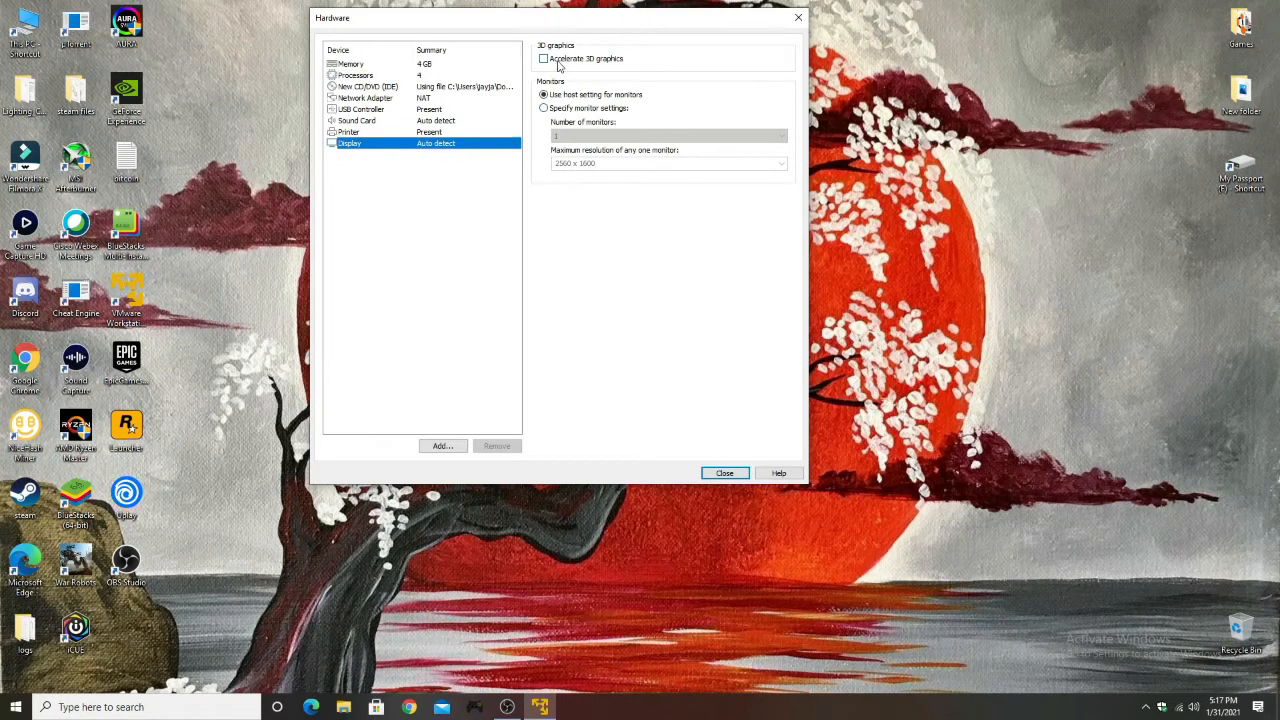
click(558, 62)
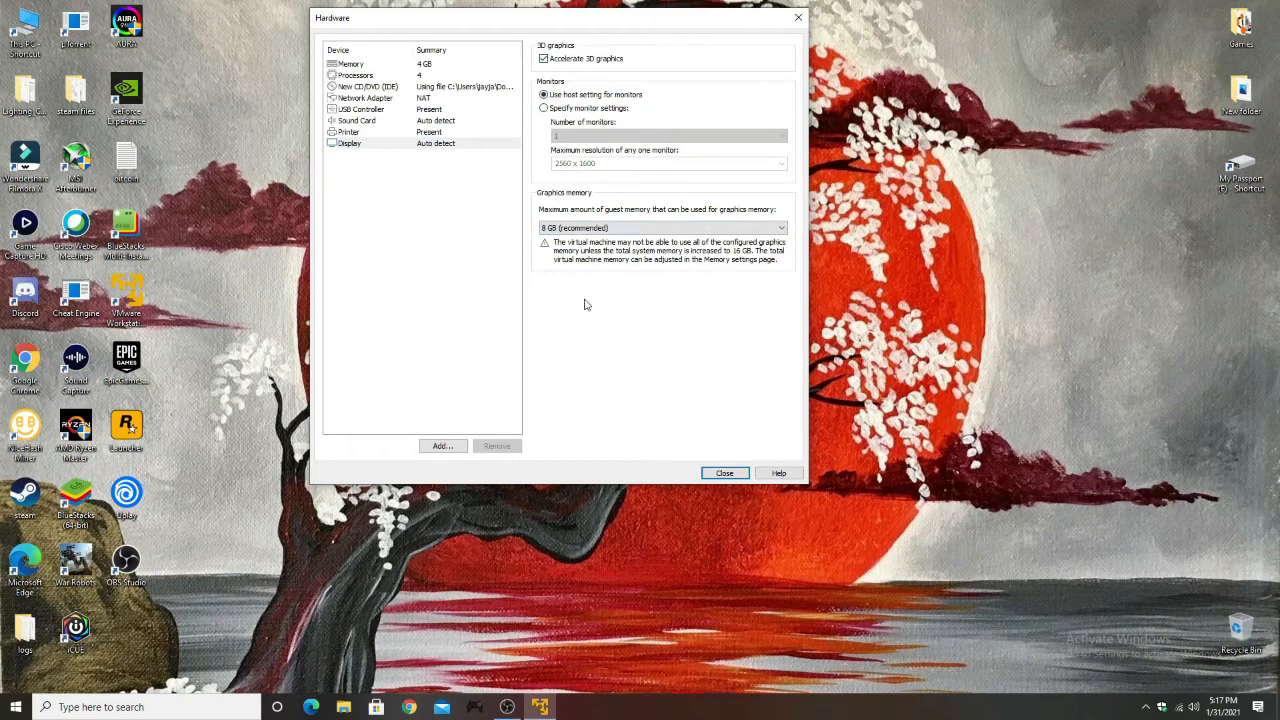
click(712, 228)
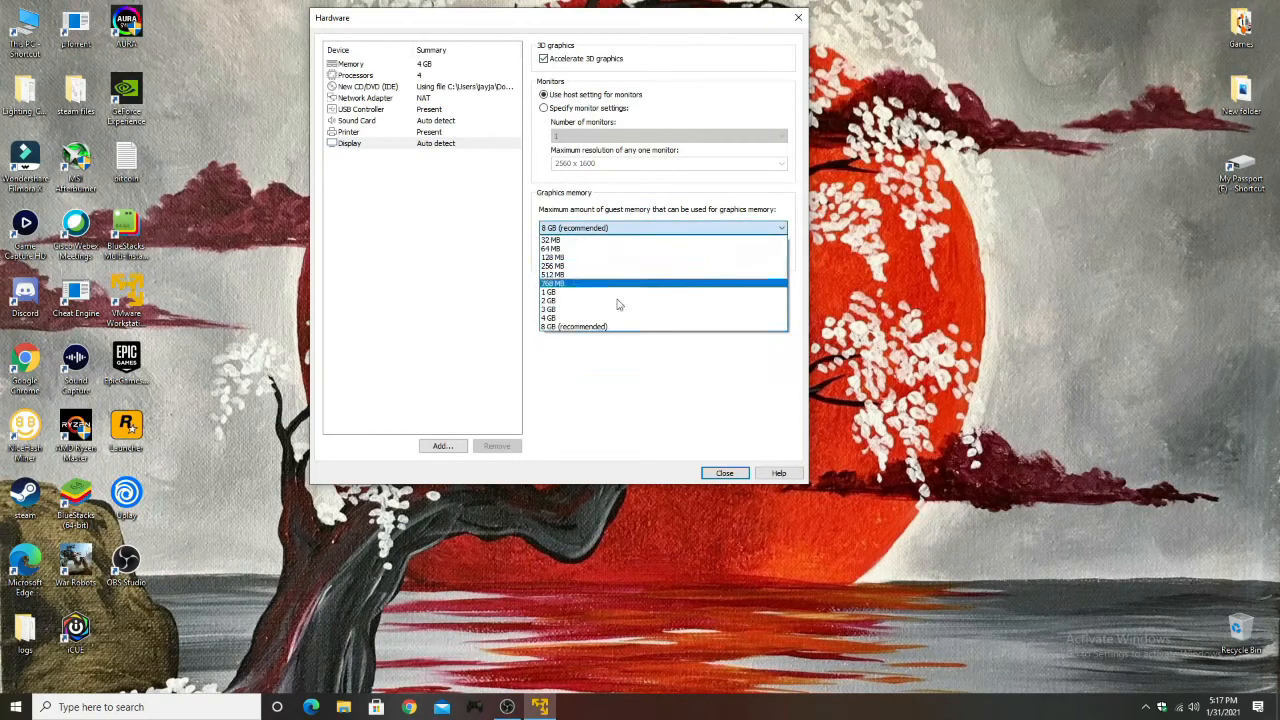
click(566, 318)
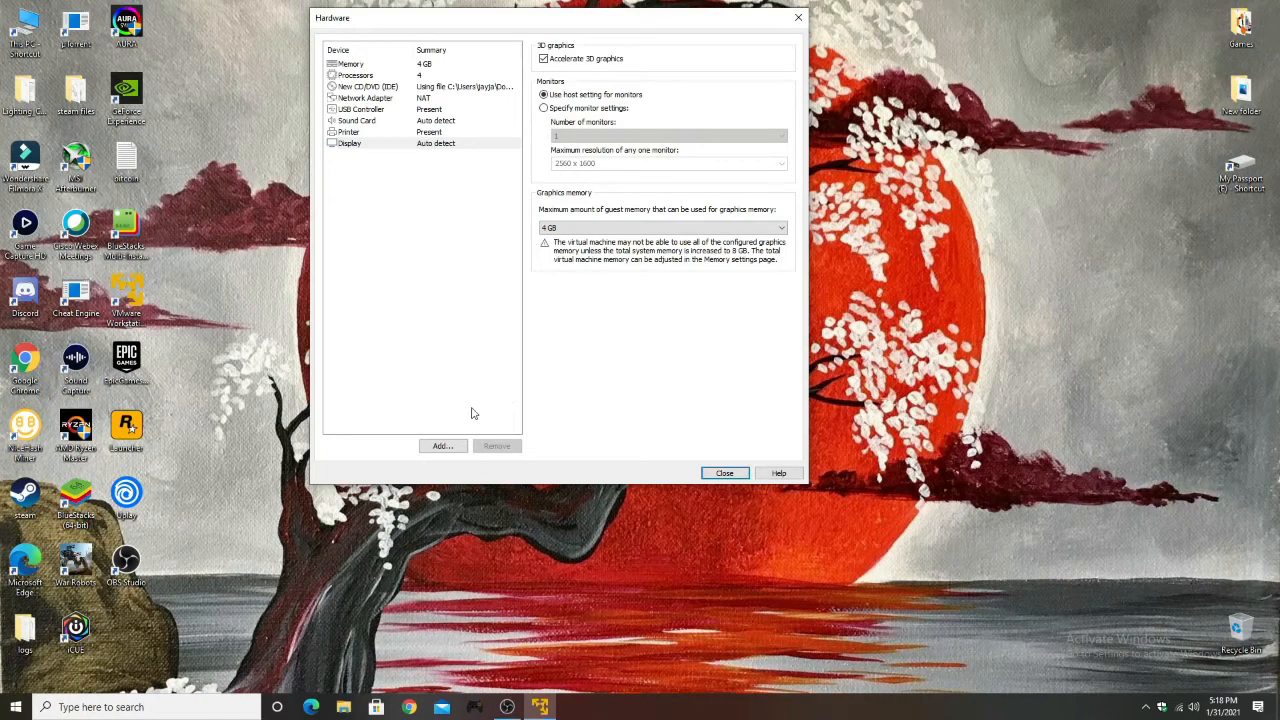
click(724, 474)
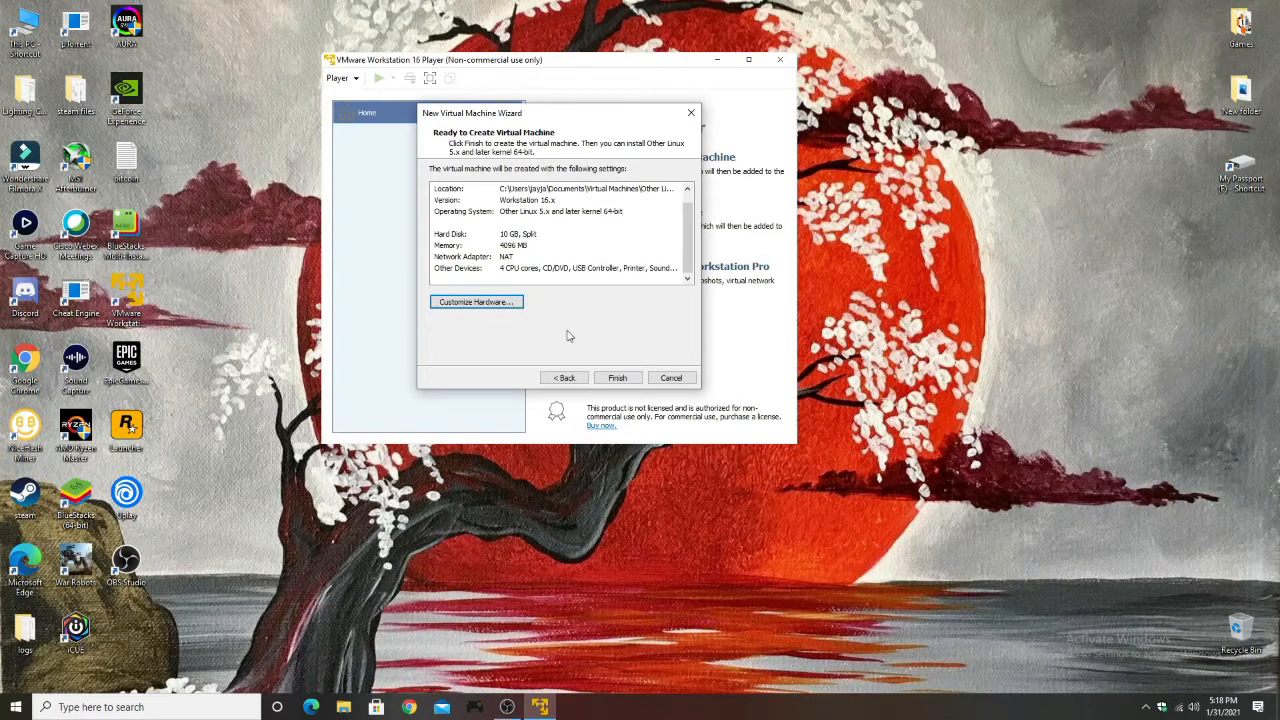
- Finish creating the virtual machine, power it on, and download and install VMware Tools for Linux
click(619, 381)
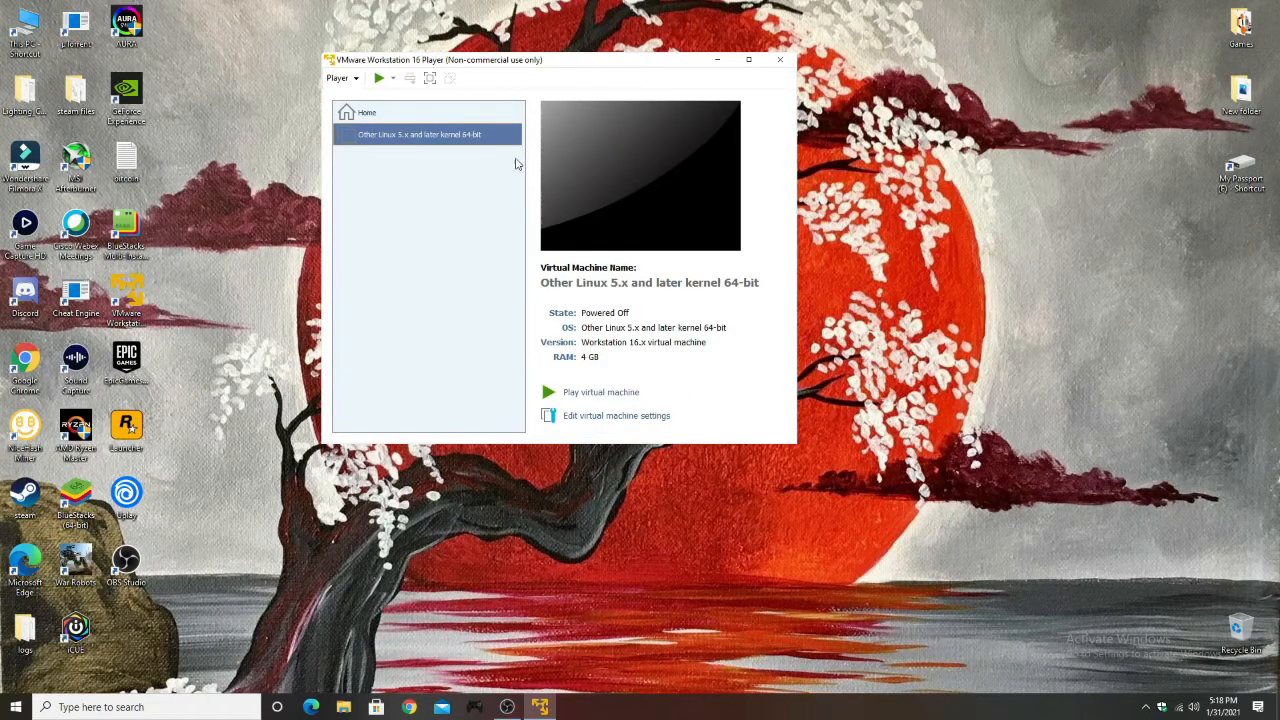
click(600, 393)
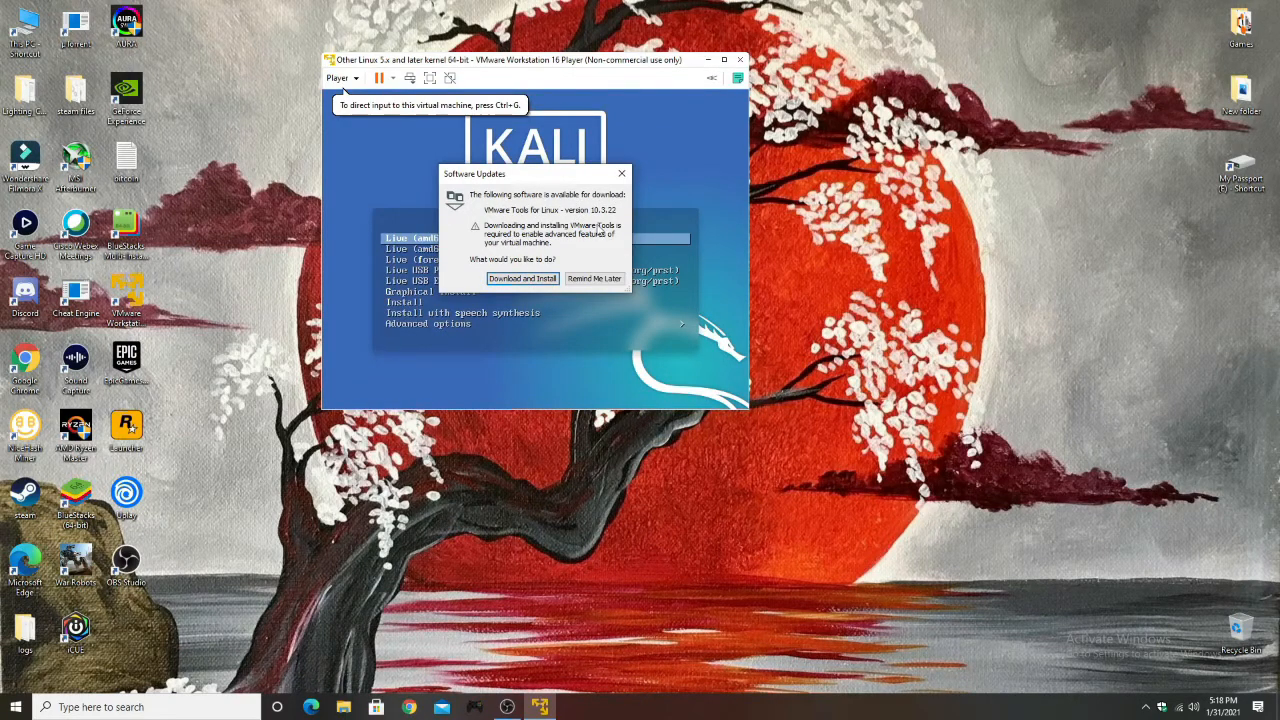
click(538, 281)
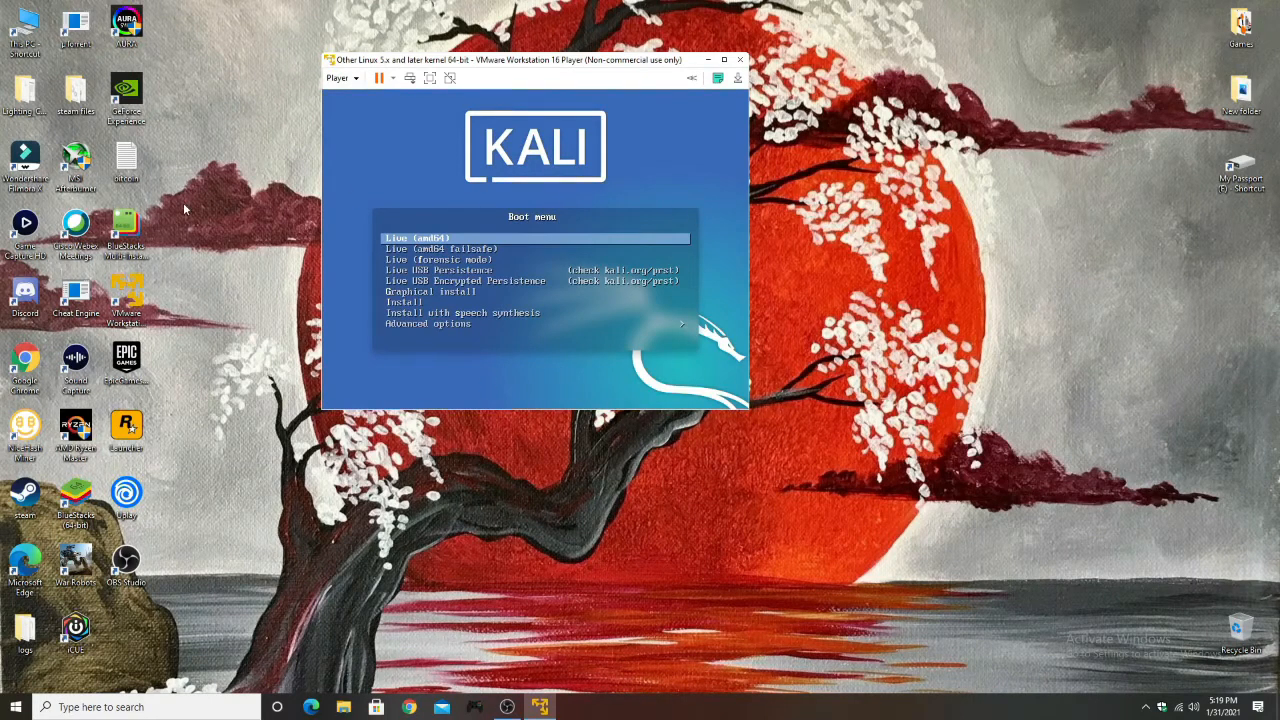
- Boot the virtual machine with the Live (amd64) entry of the Kali boot menu
click(453, 245)
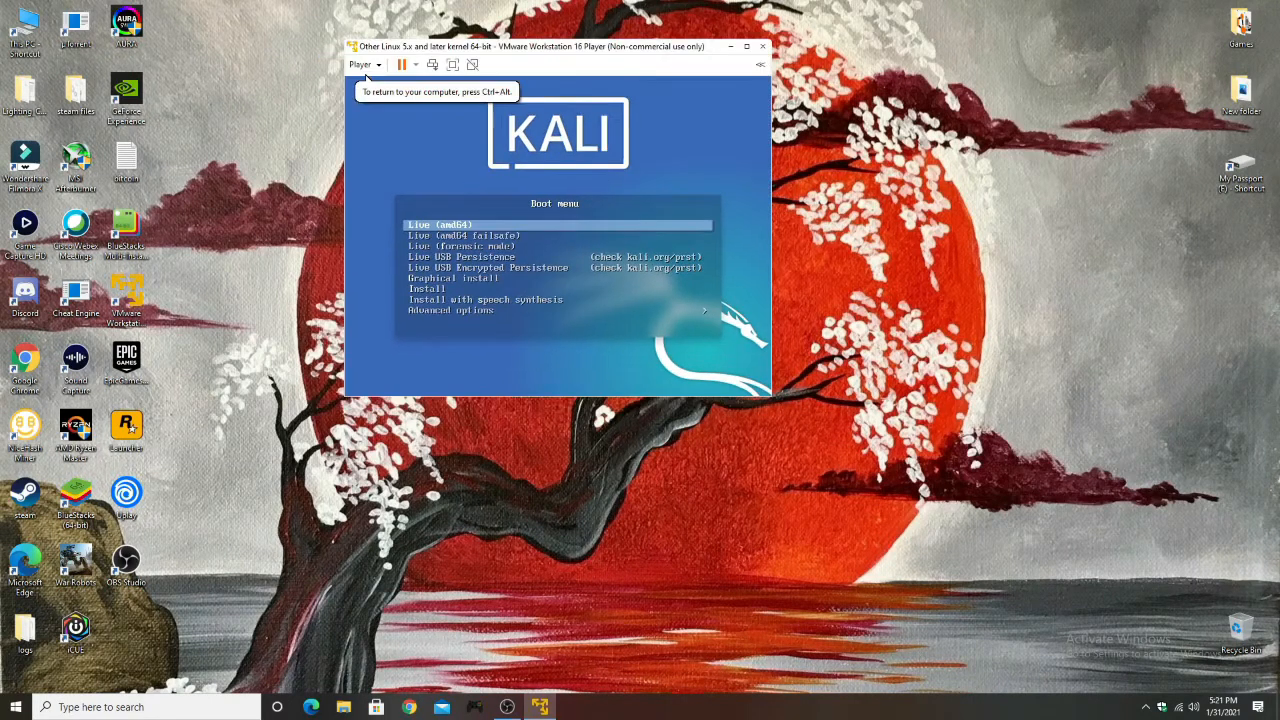
key(Down)
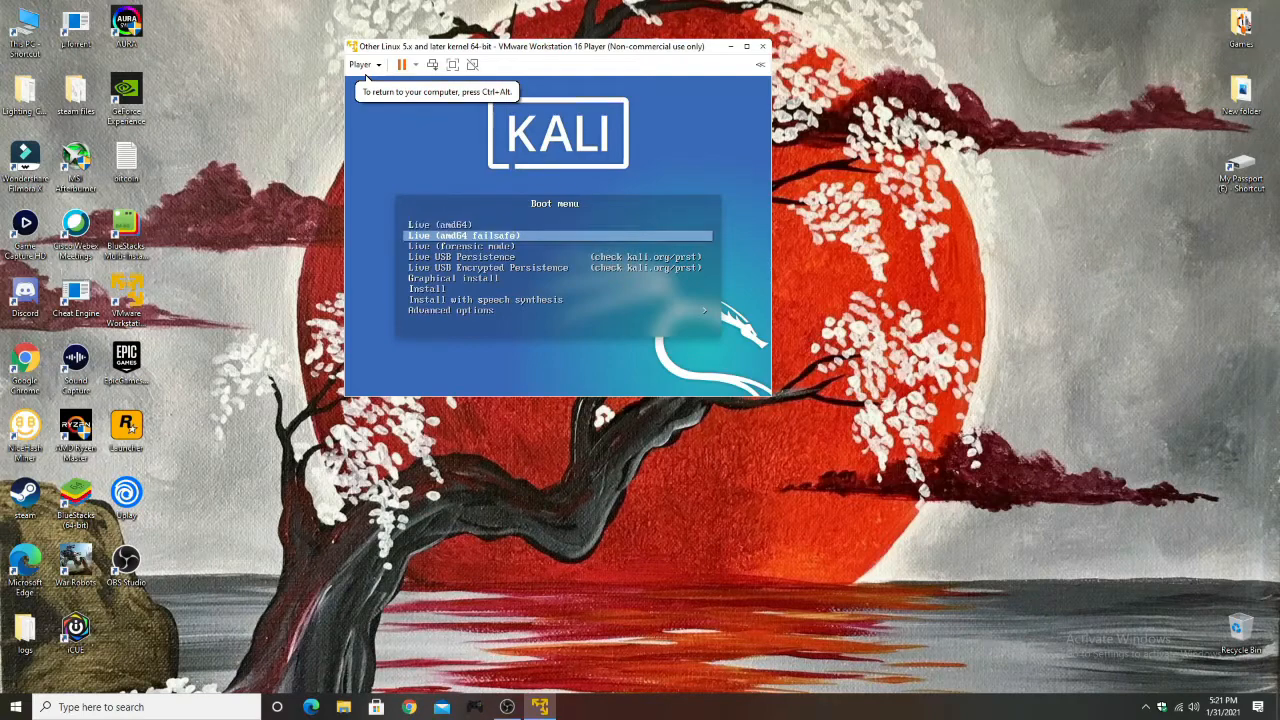
key(Up)
key(Return)
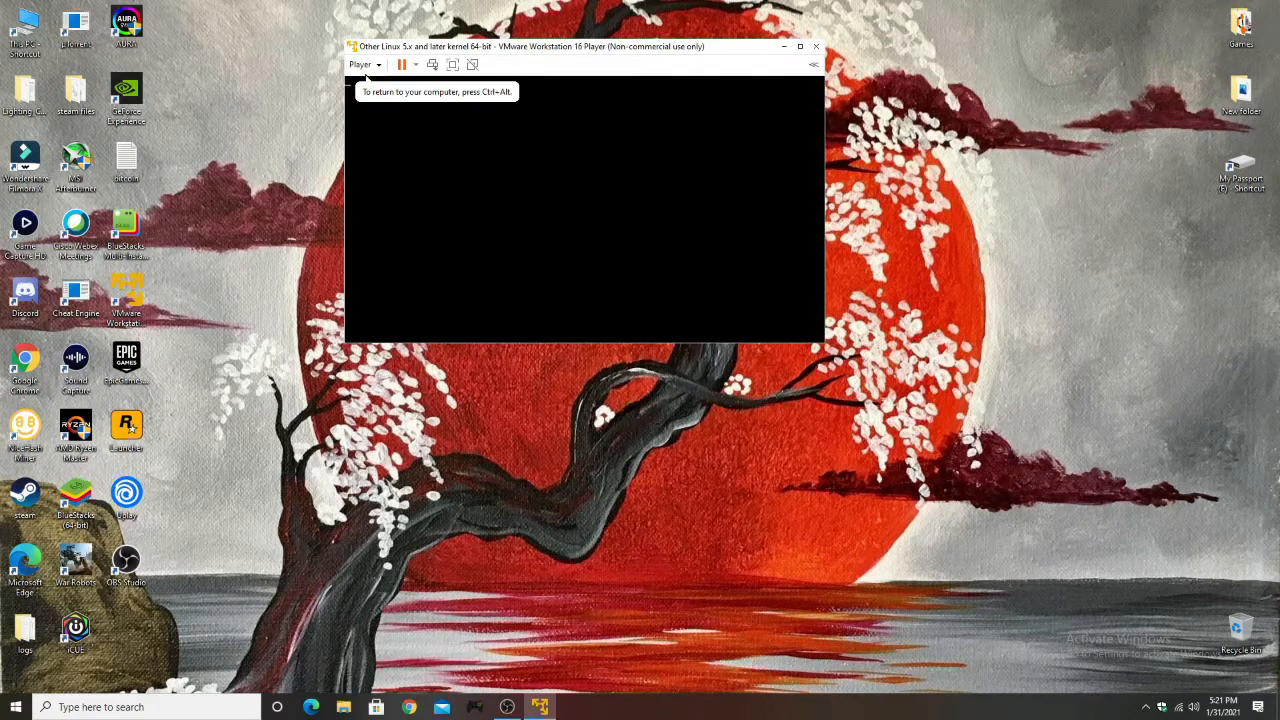
- Try to enter Unity mode, dismiss the message, and switch the virtual machine to full screen
click(472, 64)
click(688, 154)
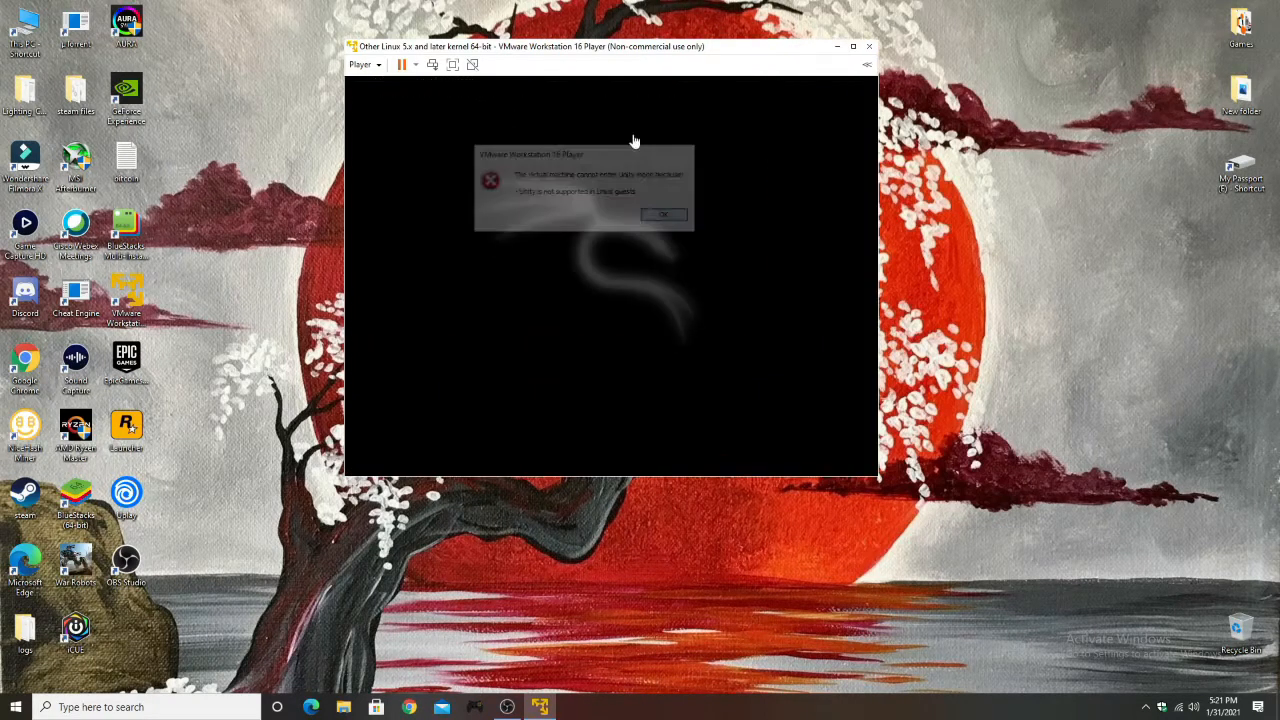
click(453, 65)
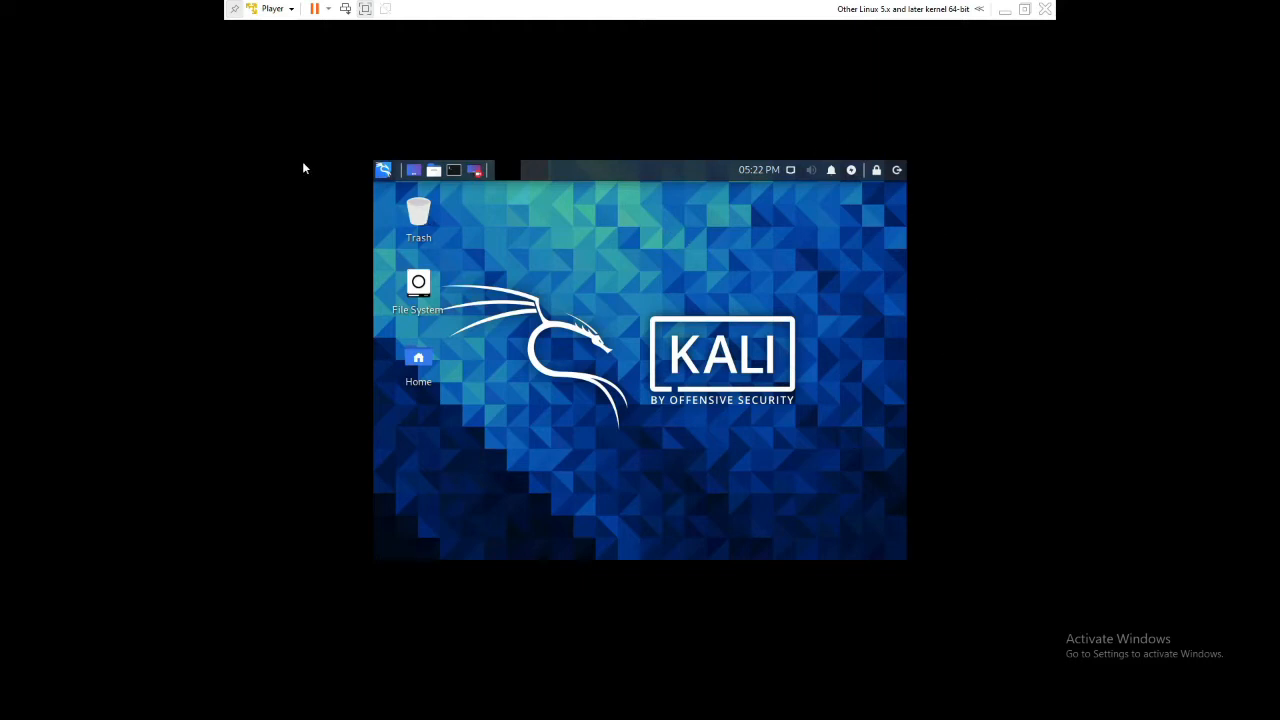
- Open the Home folder on the Kali desktop, move its window clear of the desktop icons, and select the Downloads folder
double_click(420, 362)
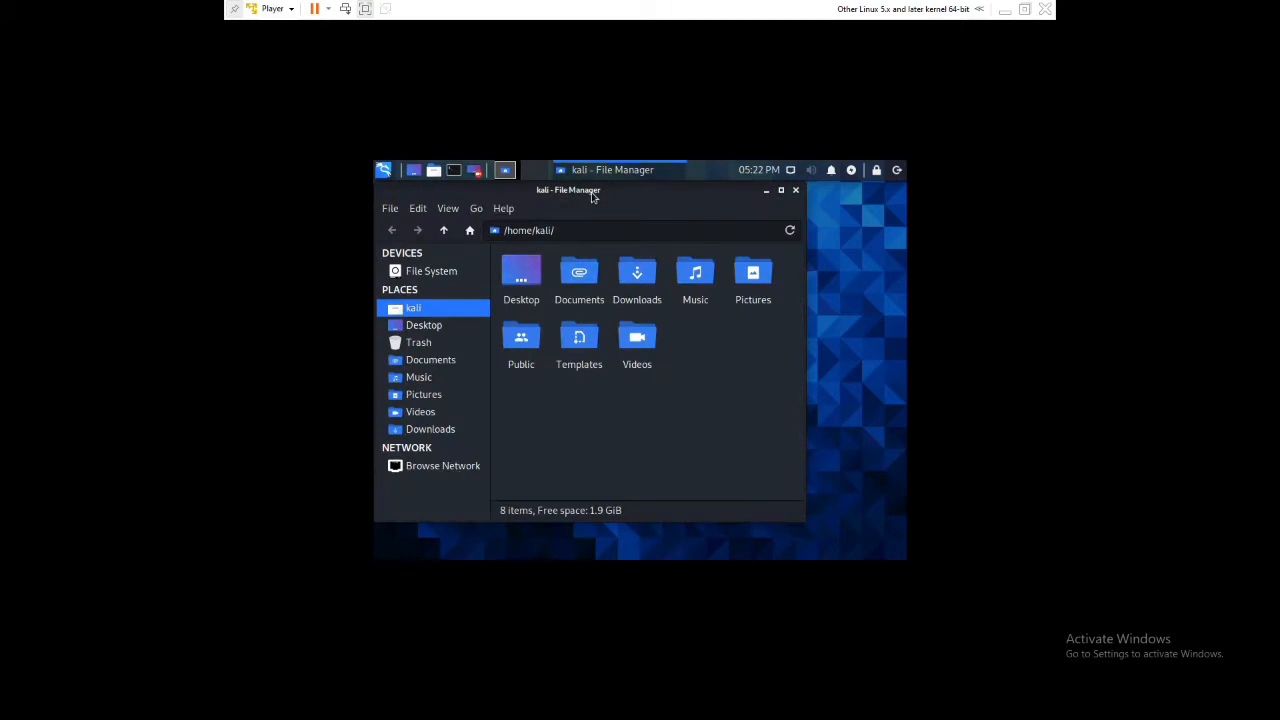
drag(591, 191, 676, 211)
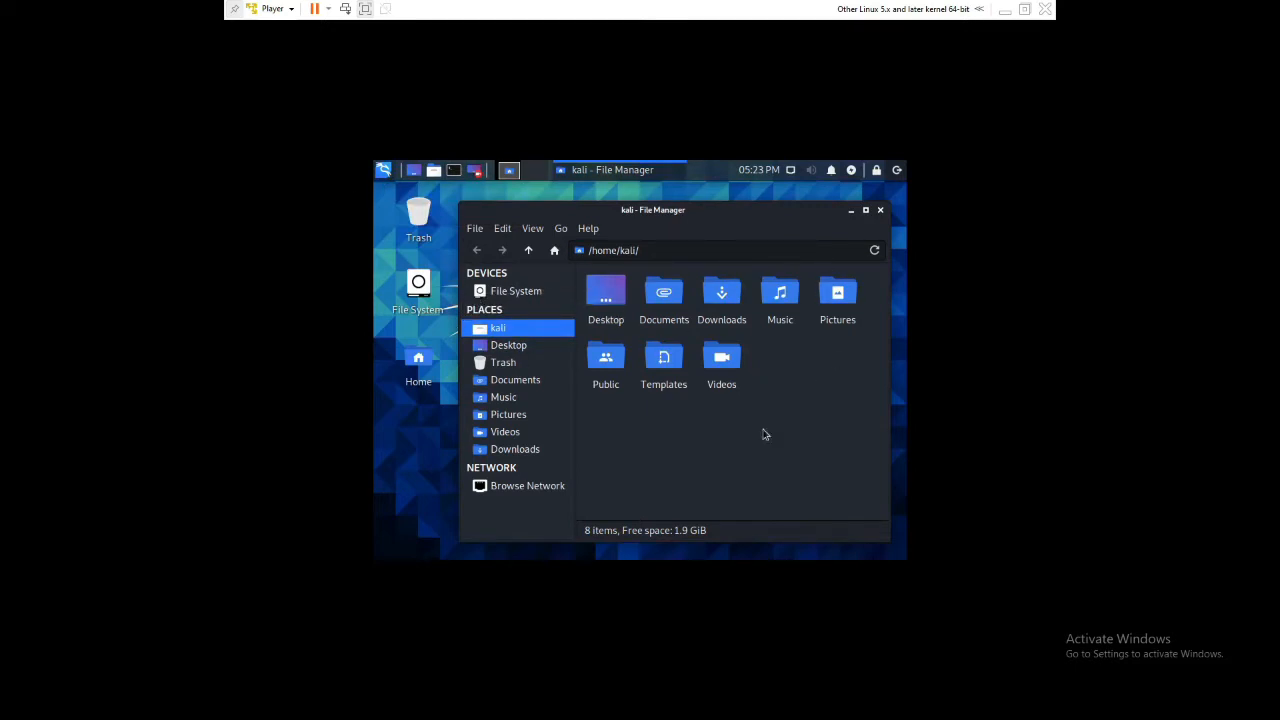
click(521, 452)
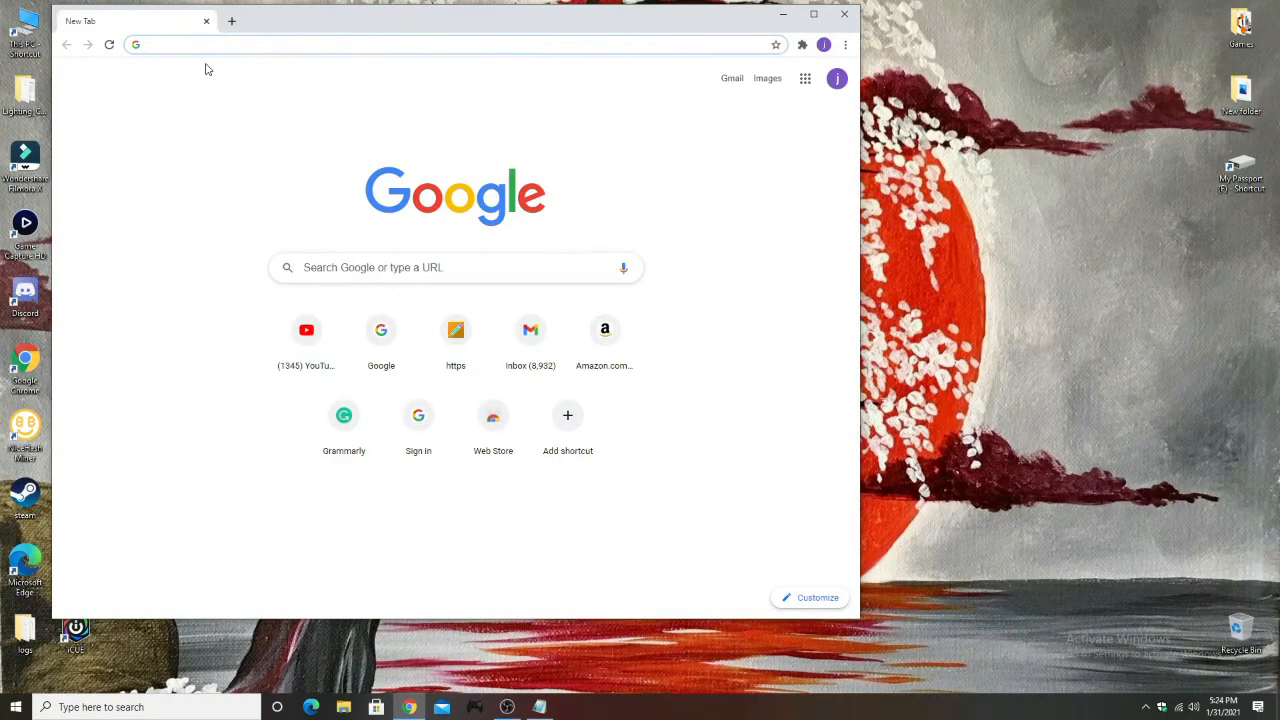
- Search for "kali linux" in Chrome on the host computer and open the Download Kali Linux page on kali.org
text(k)
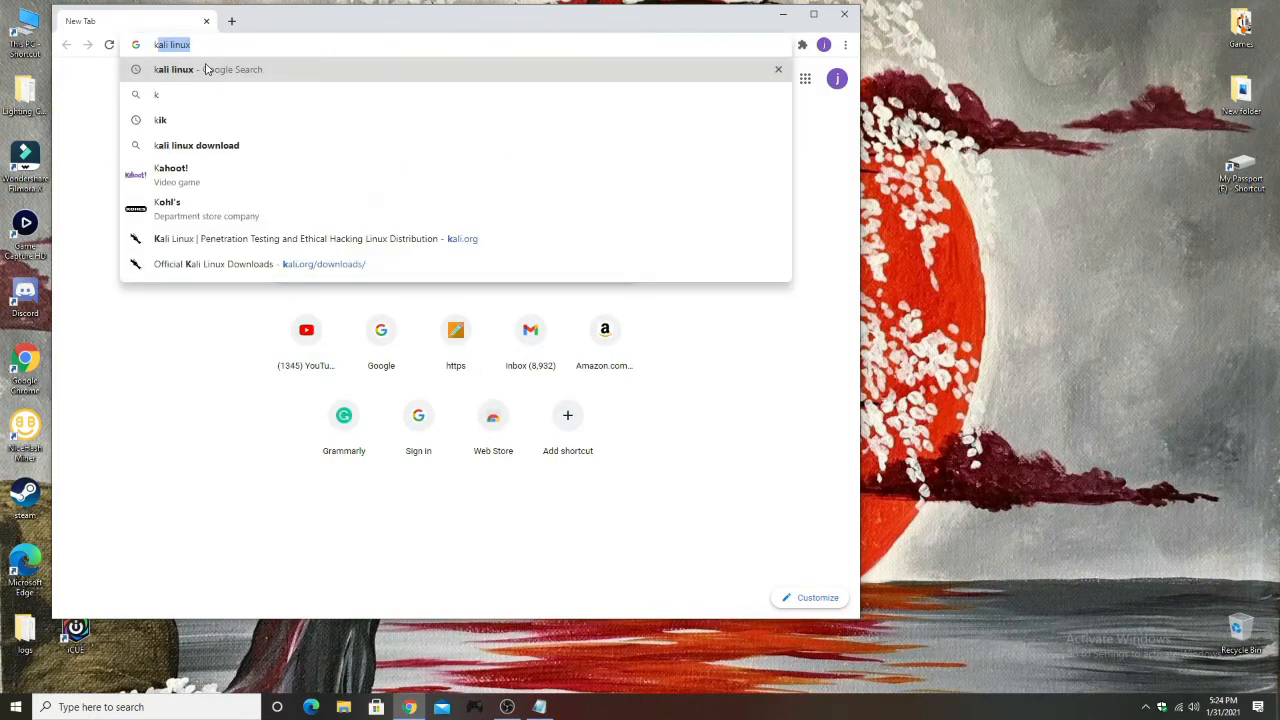
text(a)
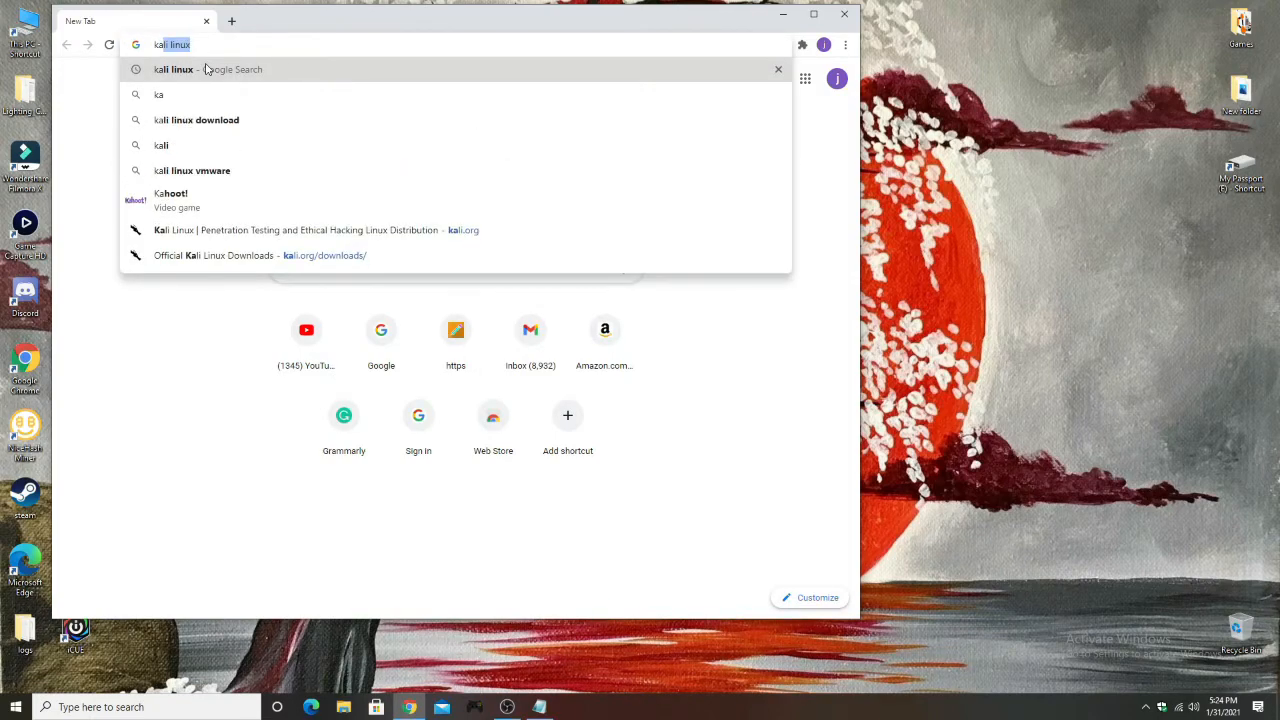
click(205, 69)
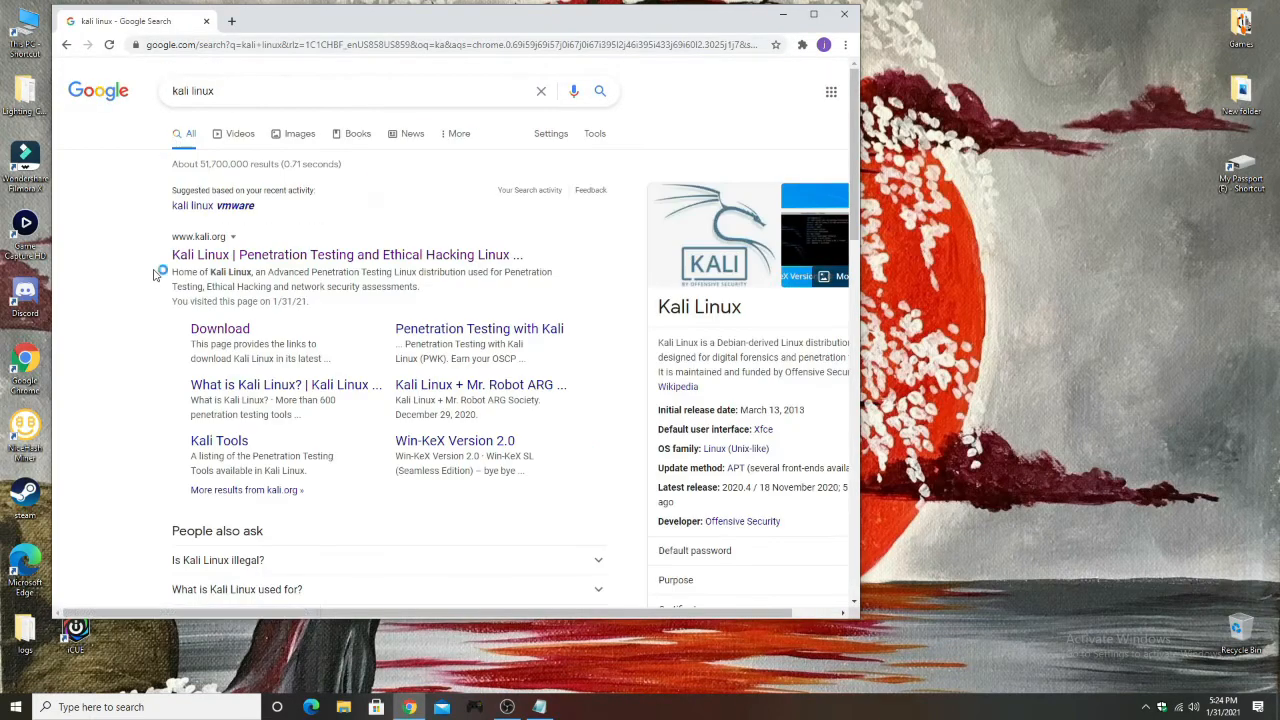
click(221, 257)
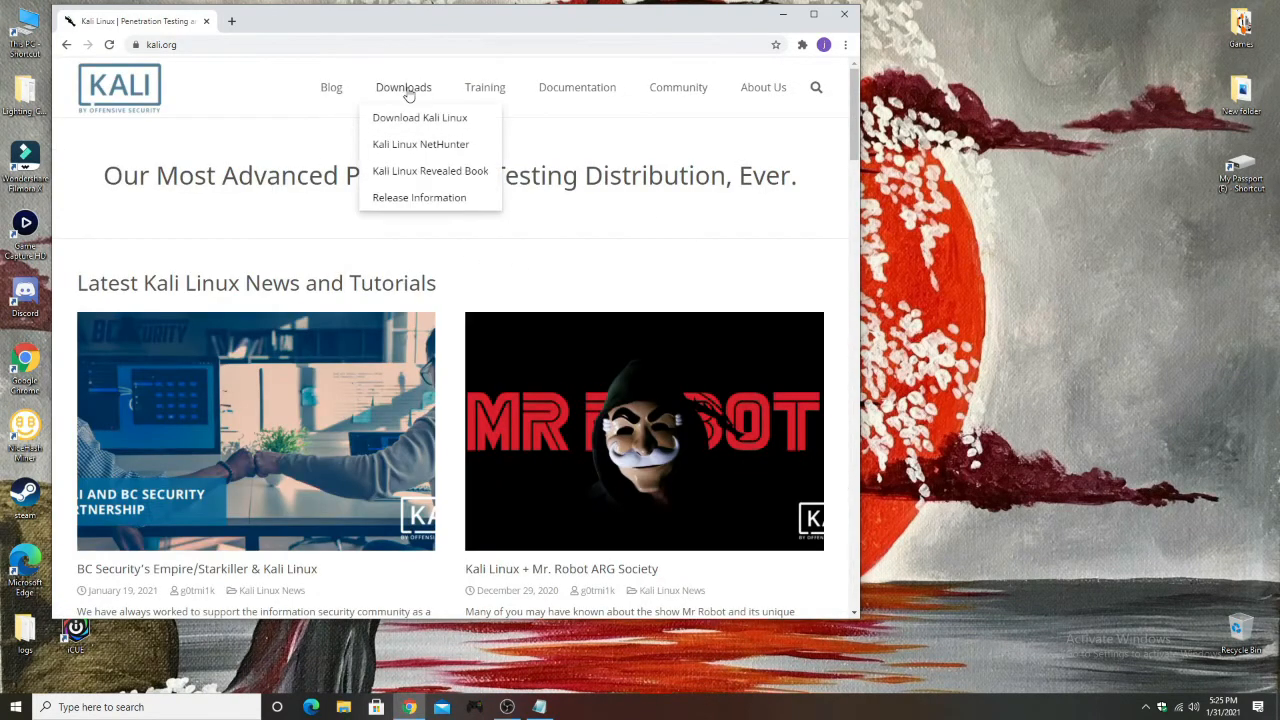
click(420, 117)
scroll(285, 343, down, 1)
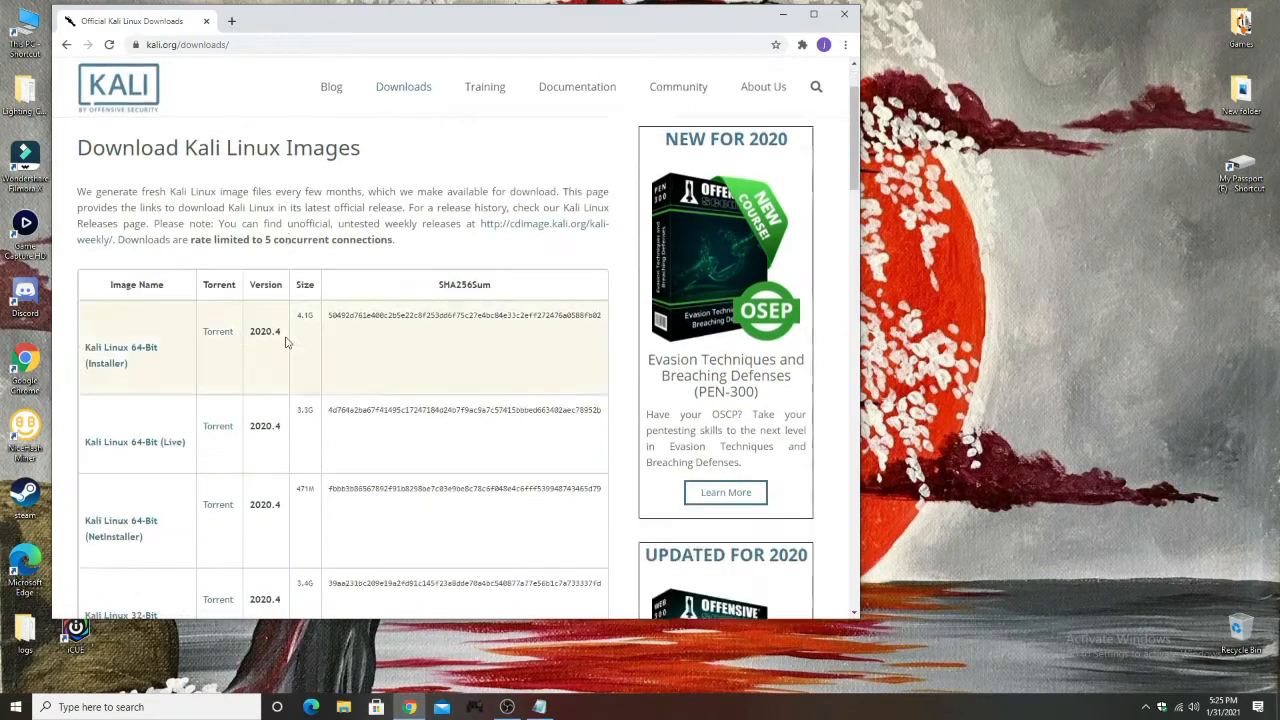
scroll(285, 343, down, 1)
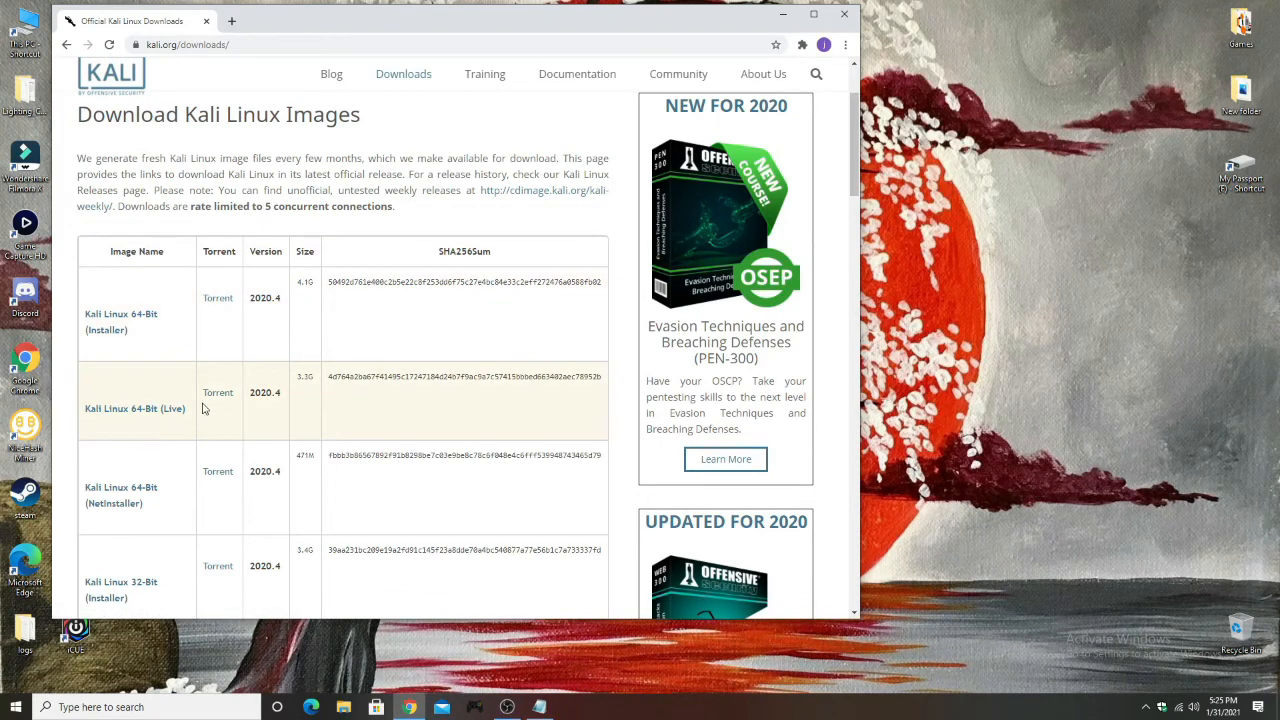
- Check the host computer's system information through Windows search and the system properties of This PC
double_click(22, 50)
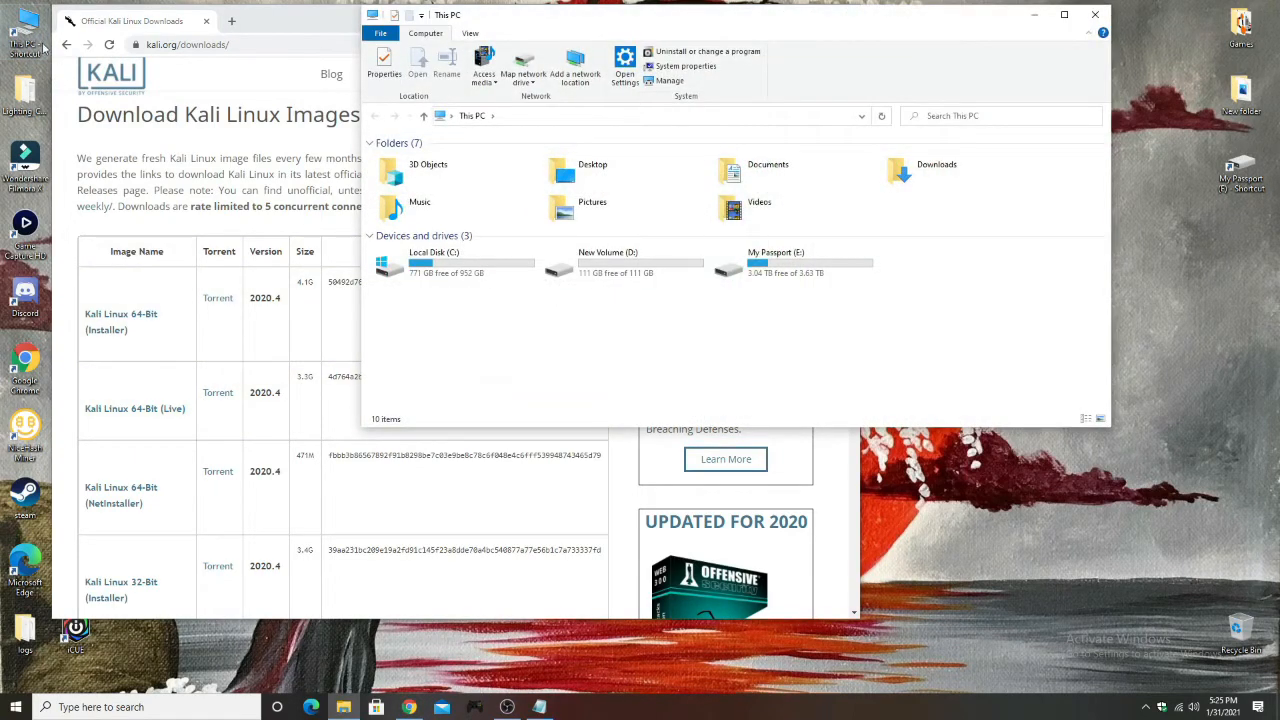
click(1095, 14)
click(121, 707)
text(s)
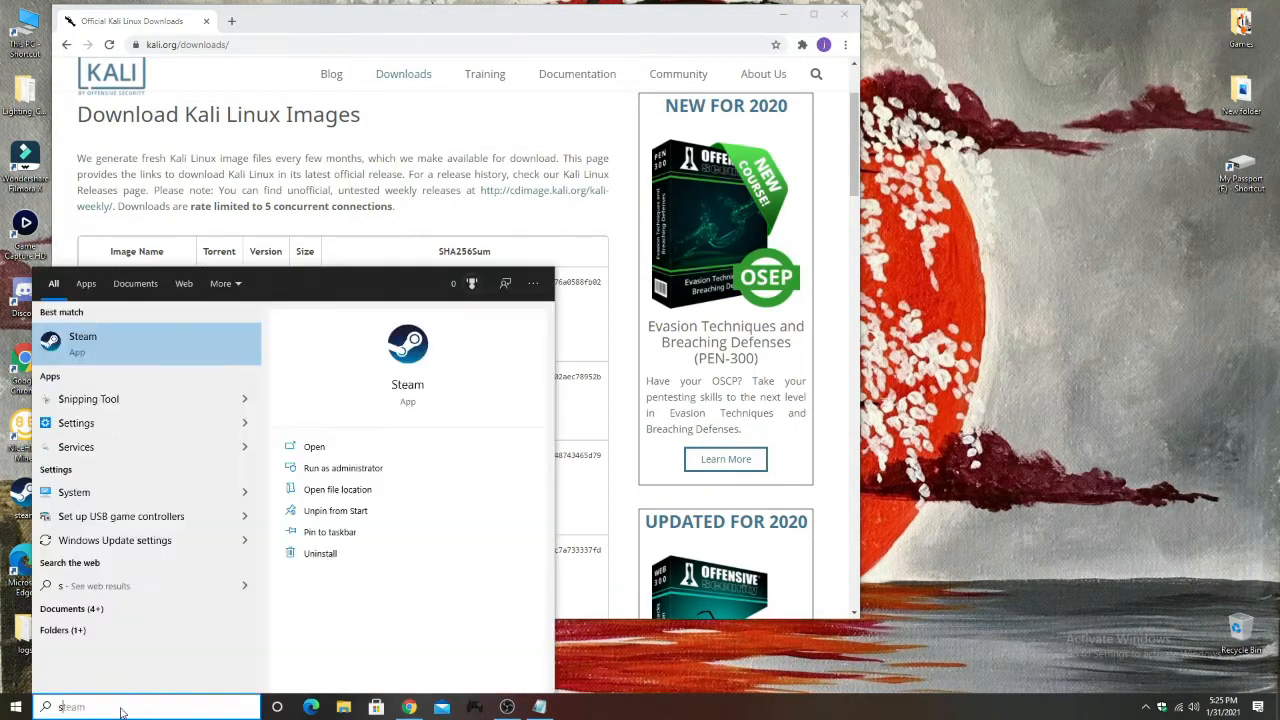
text(y)
key(Return)
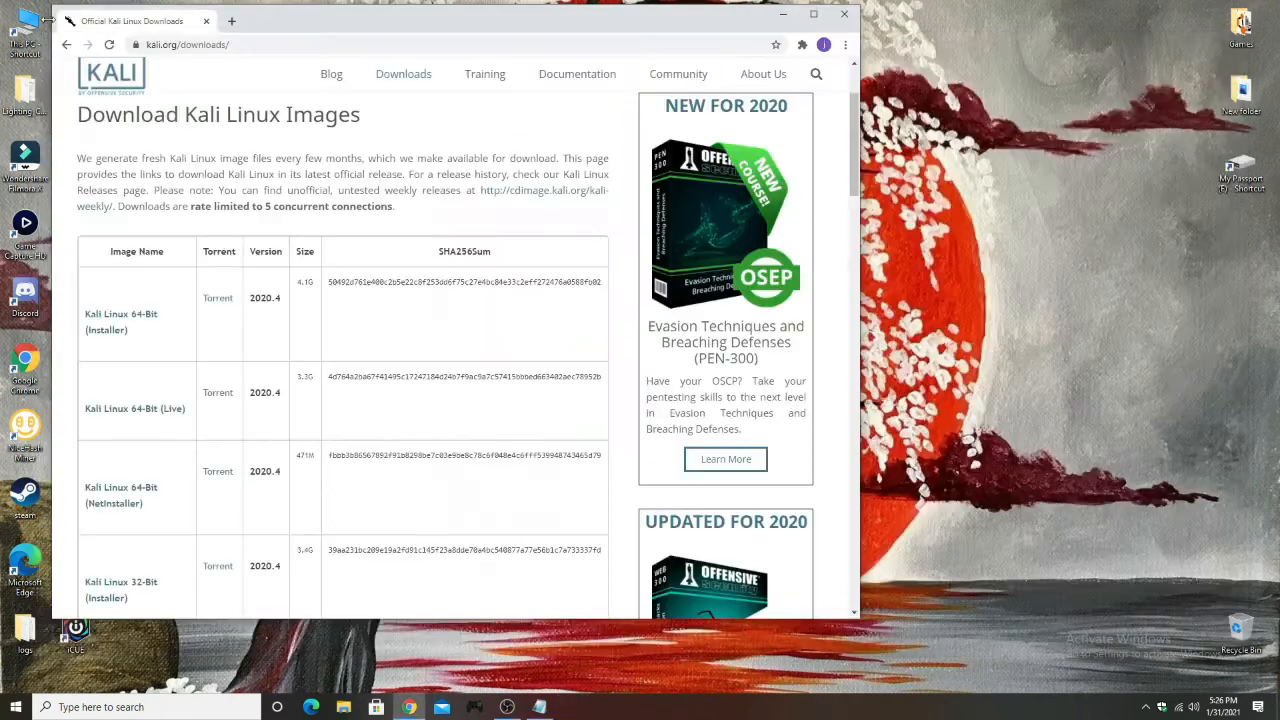
double_click(38, 26)
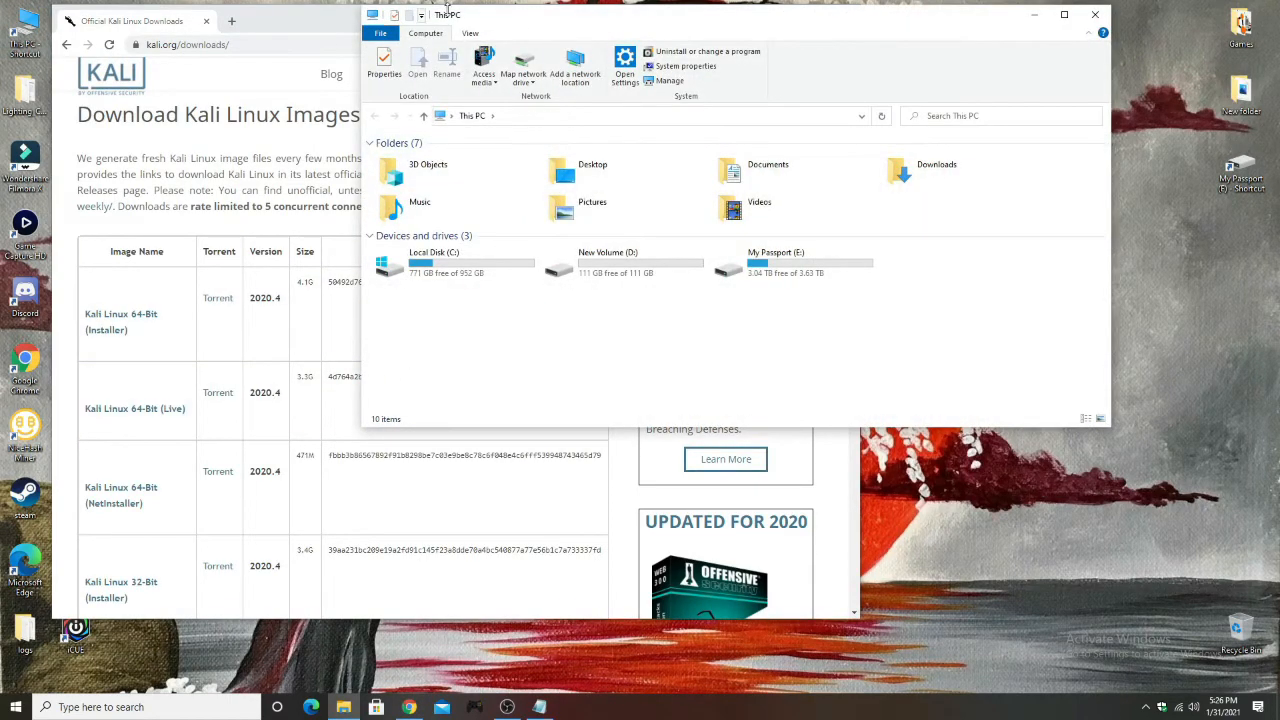
click(676, 66)
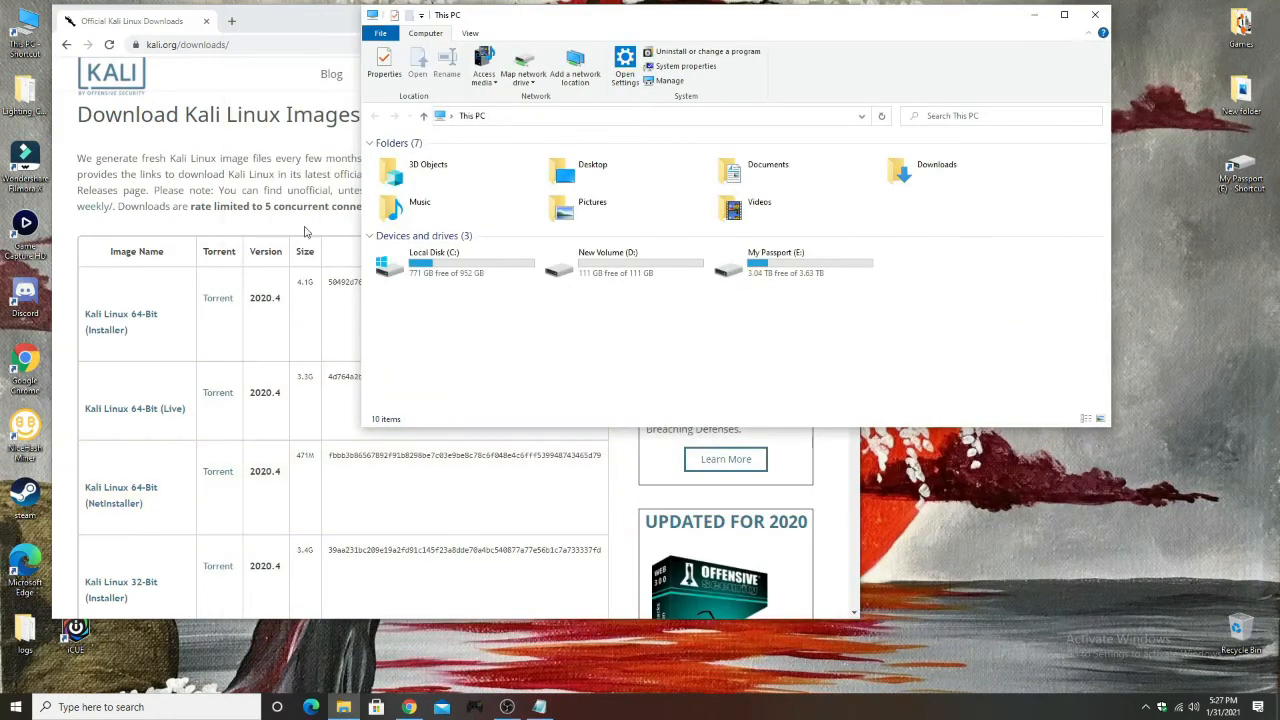
- Return to the Kali downloads page in Chrome and examine the 64-bit, 32-bit, VMware and VirtualBox images on offer
click(287, 149)
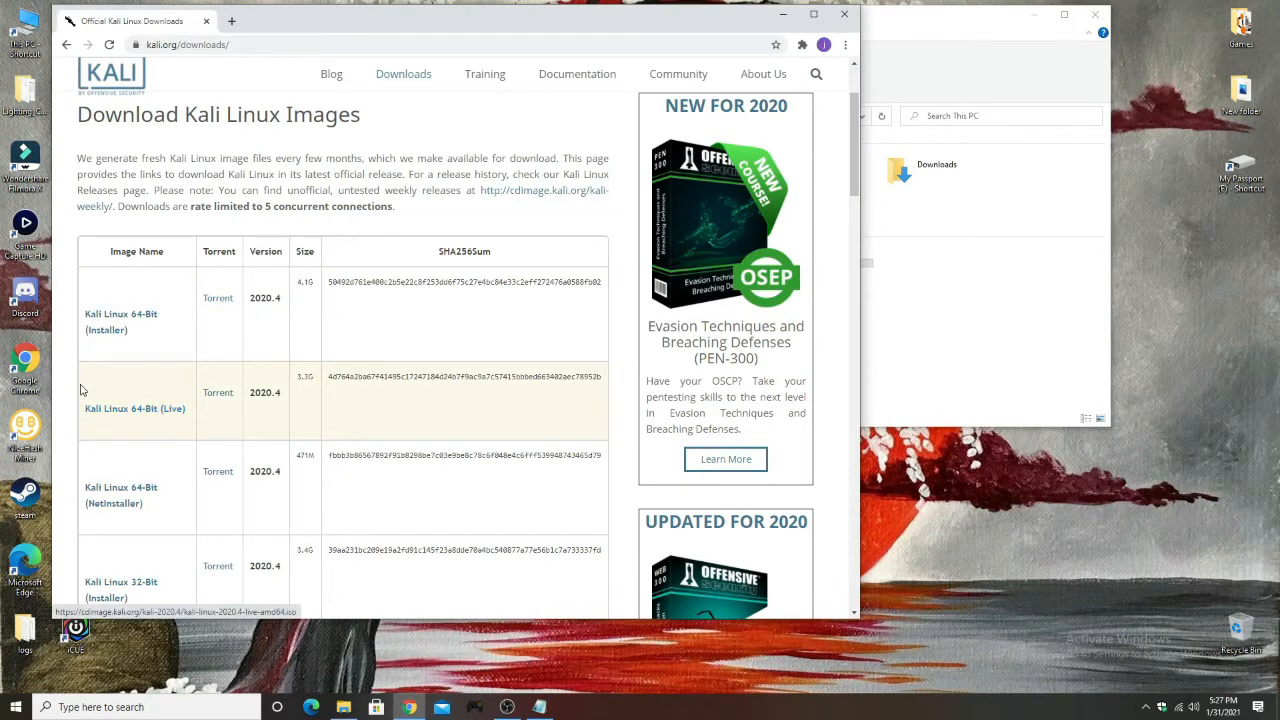
scroll(149, 451, down, 2)
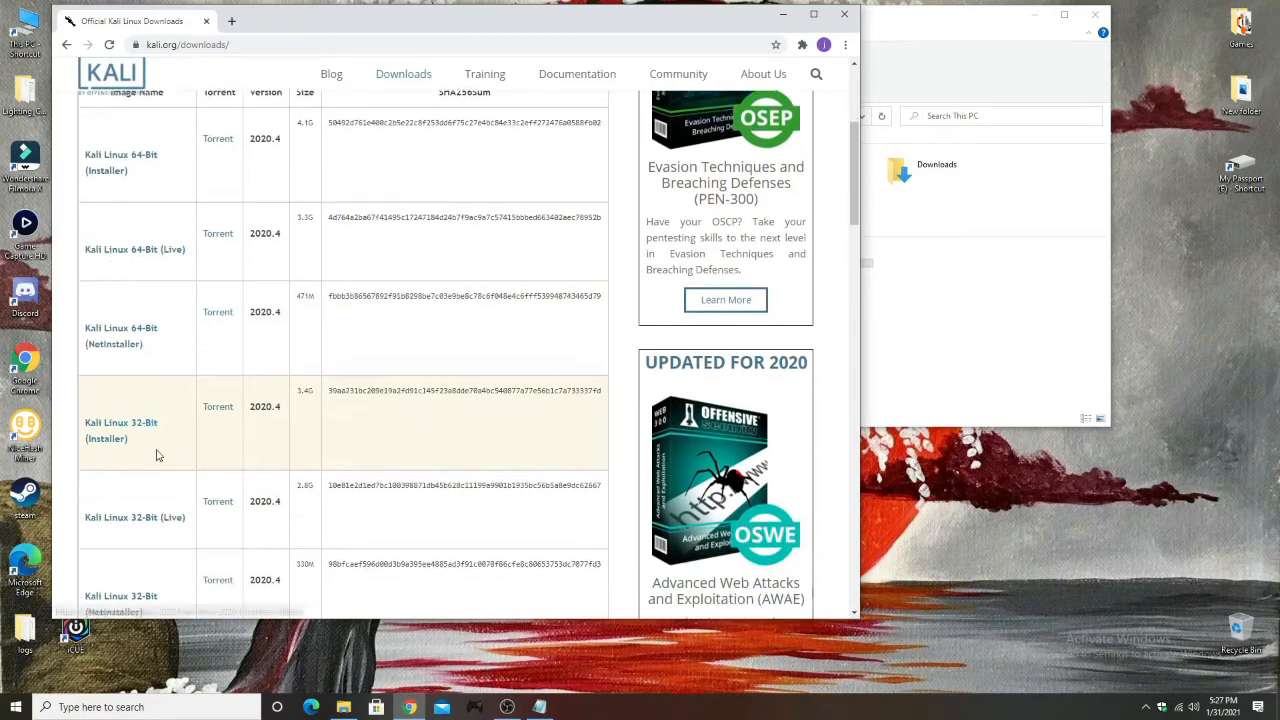
scroll(108, 430, down, 1)
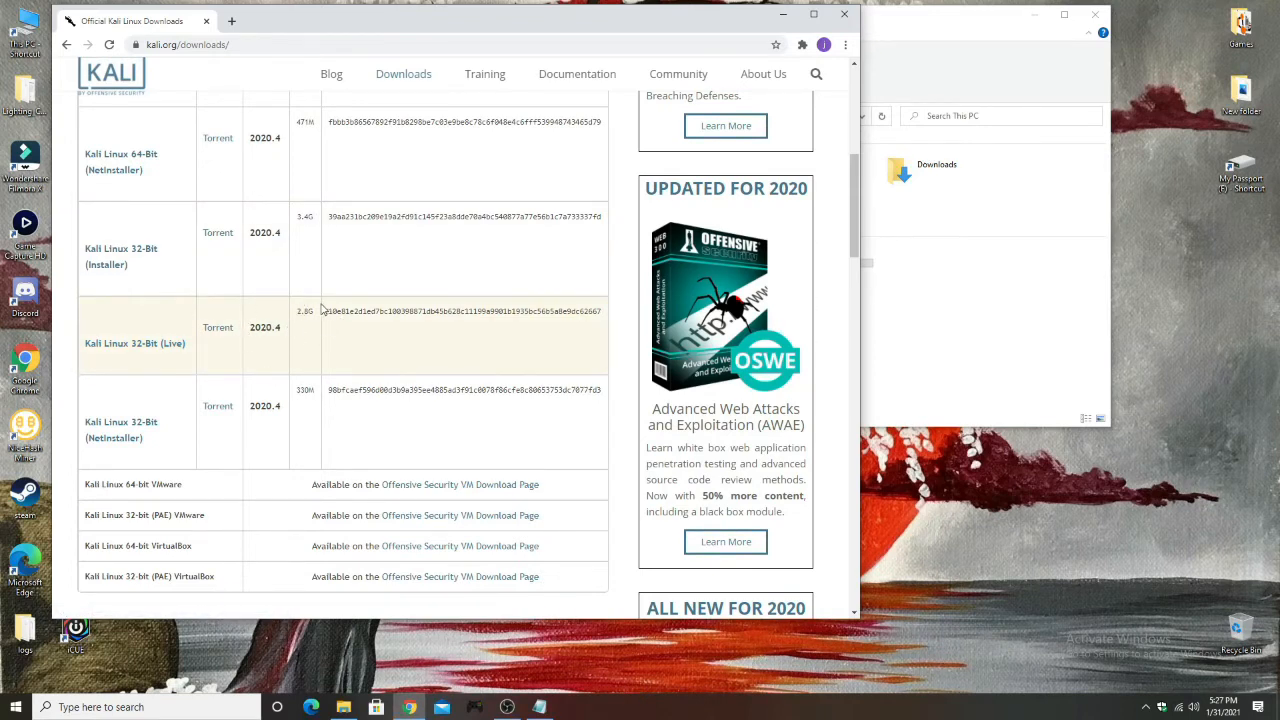
scroll(314, 318, up, 3)
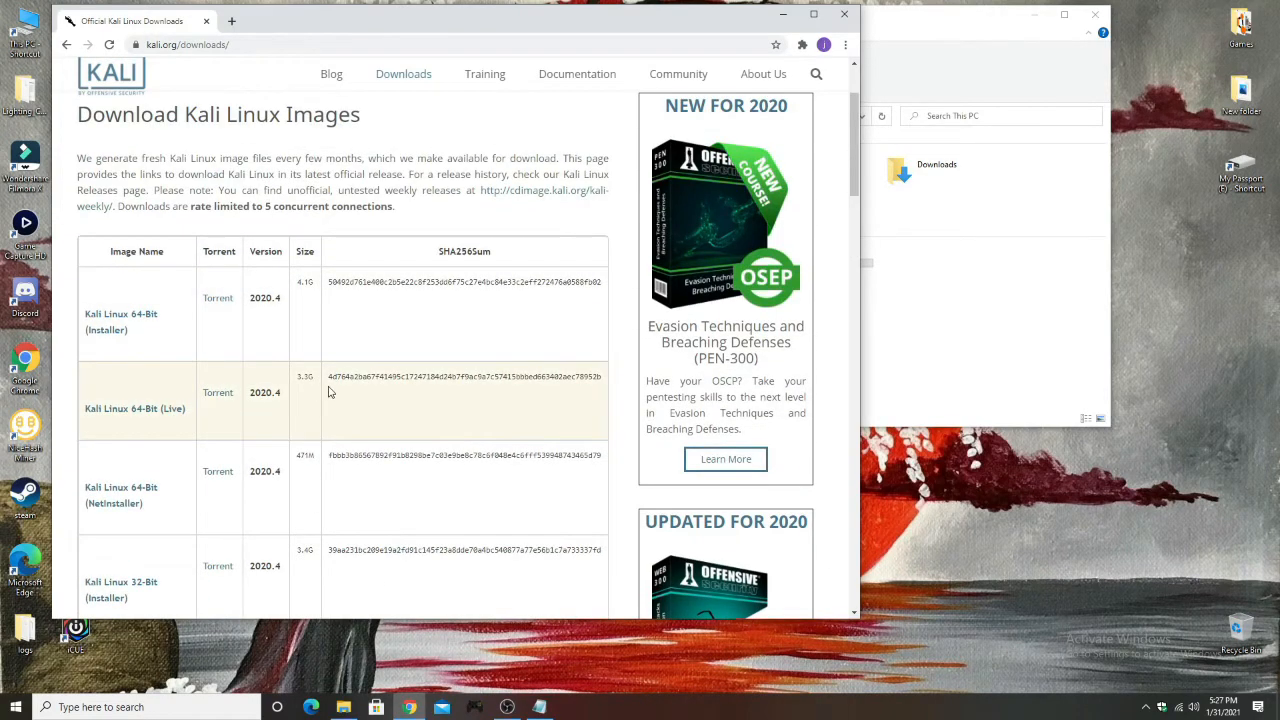
- Review the list of 64-bit and 32-bit Kali images once more and close the browser and This PC windows
scroll(340, 389, down, 1)
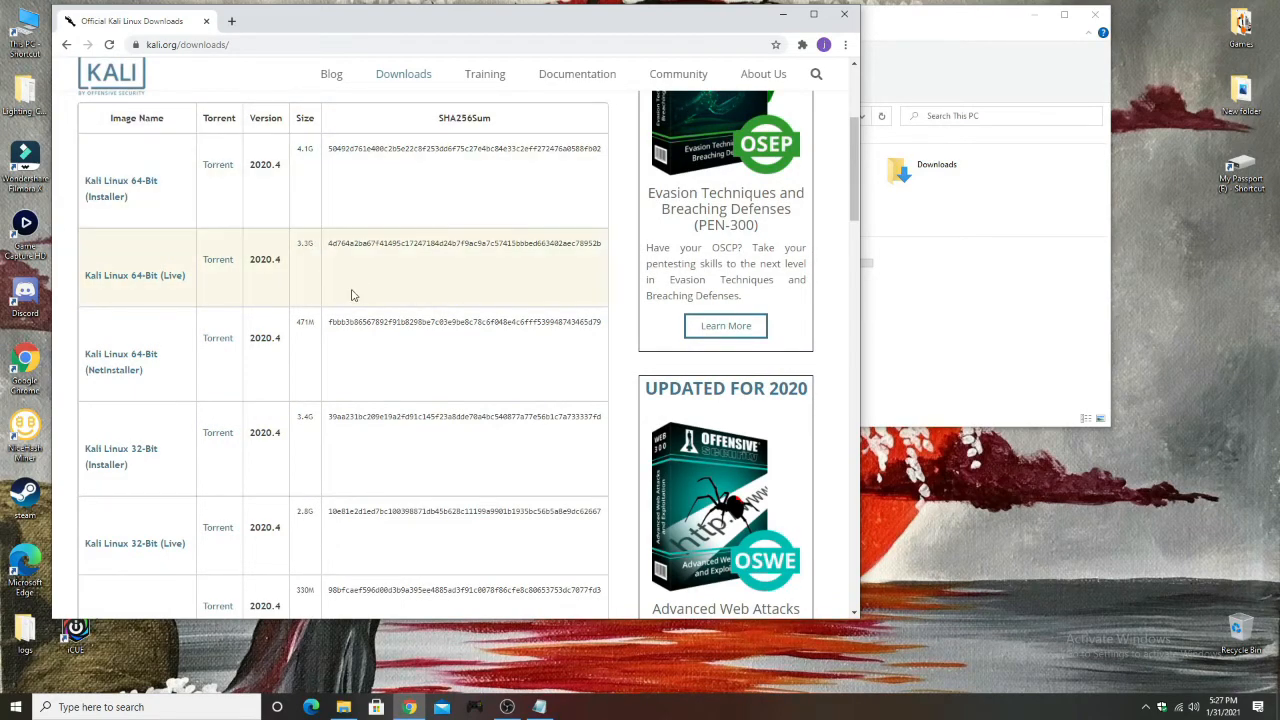
scroll(351, 294, down, 2)
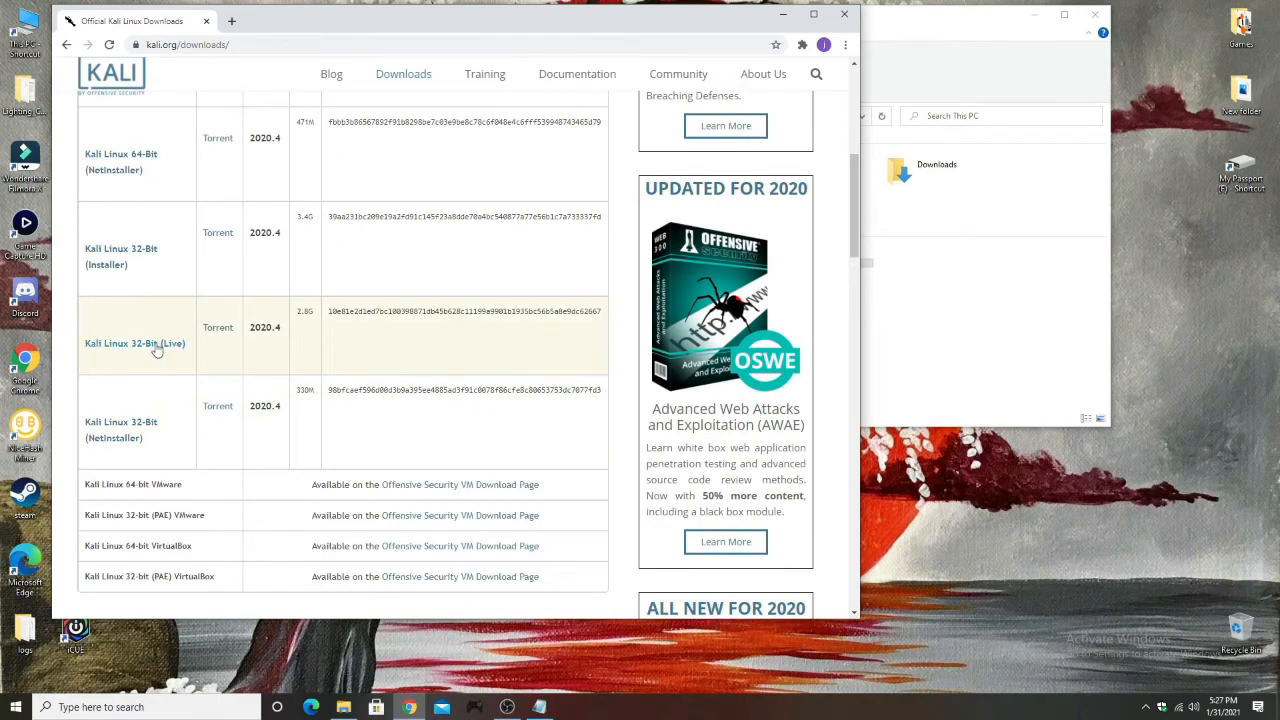
scroll(223, 366, up, 3)
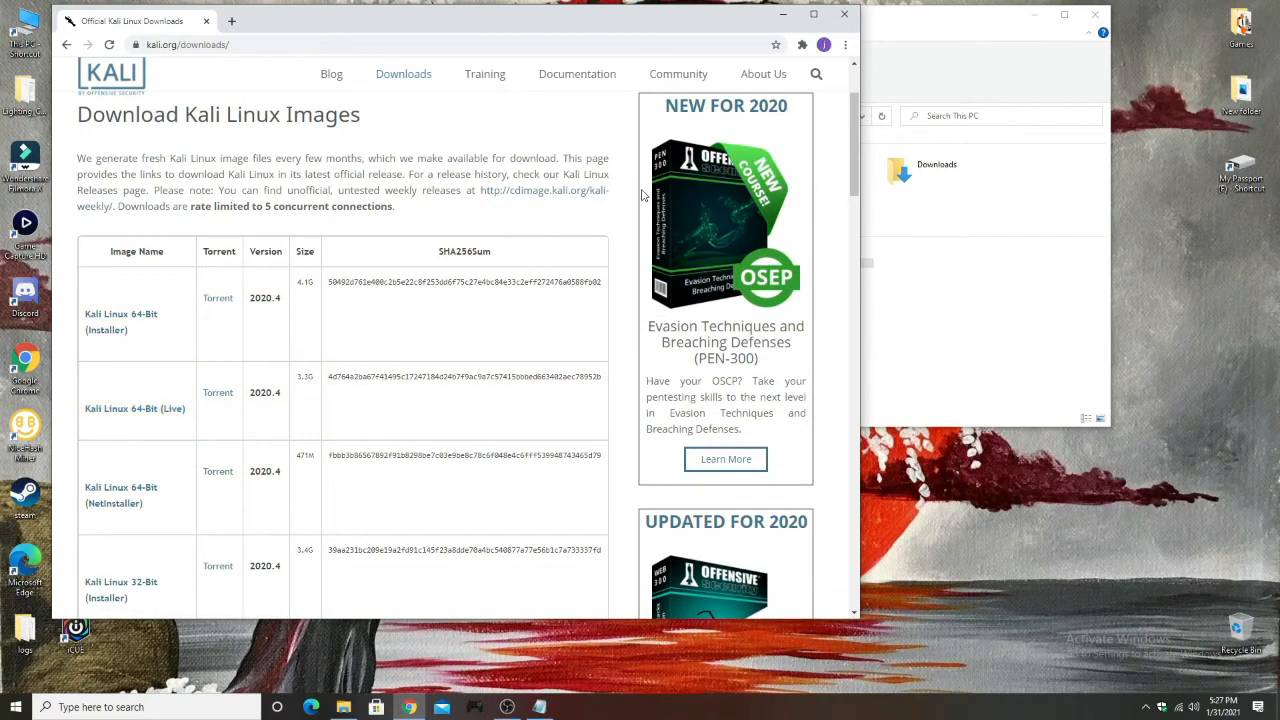
click(844, 14)
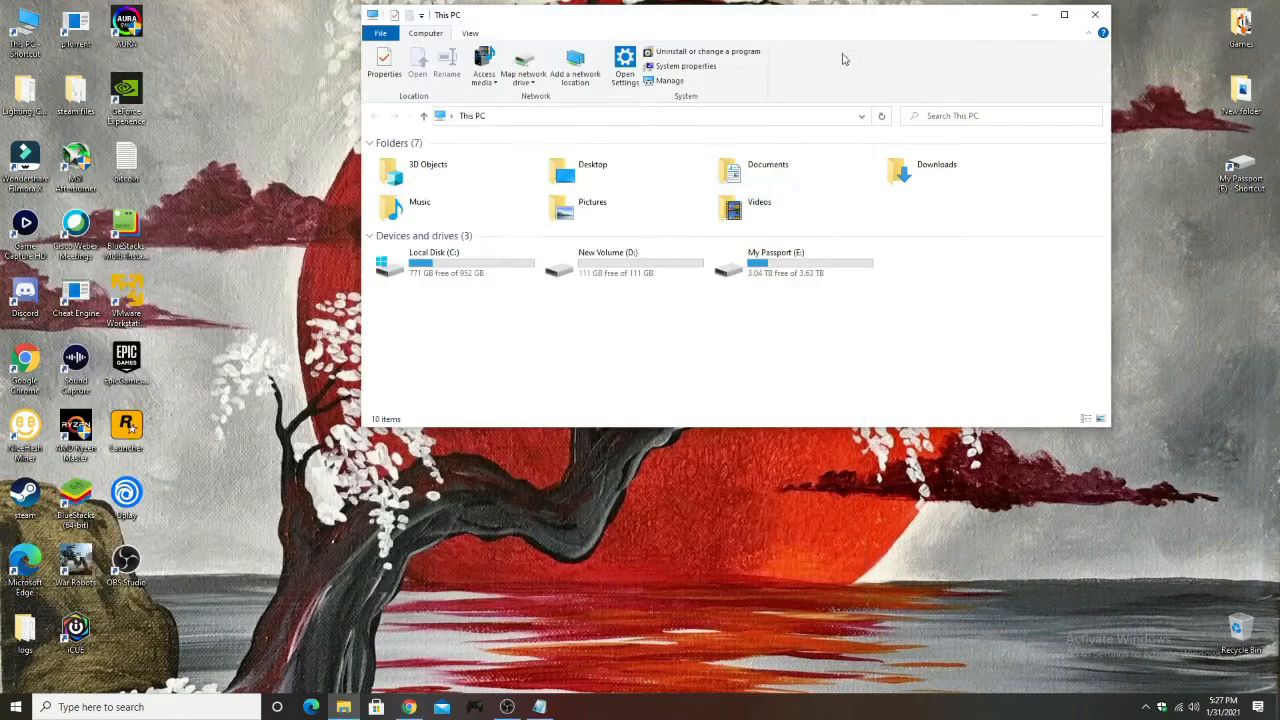
click(1095, 14)
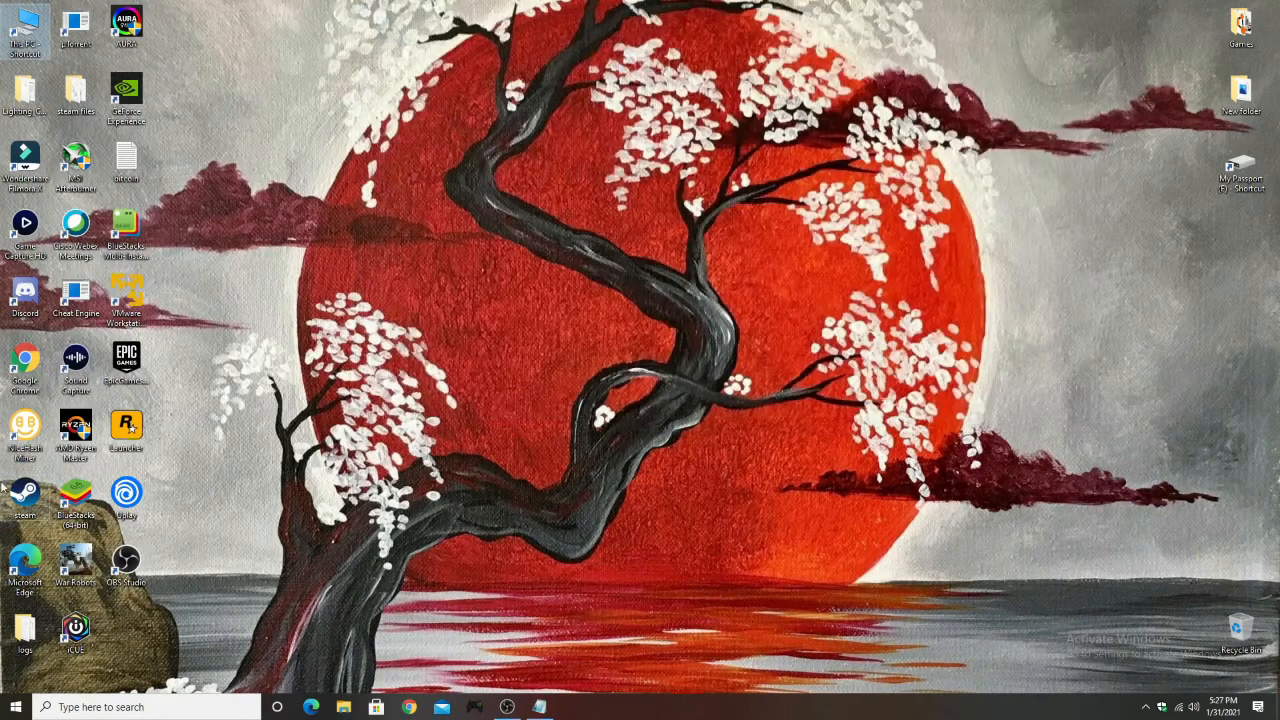
- Launch VMware Workstation 16 Player from the desktop and move its window clear of the desktop icons
click(126, 296)
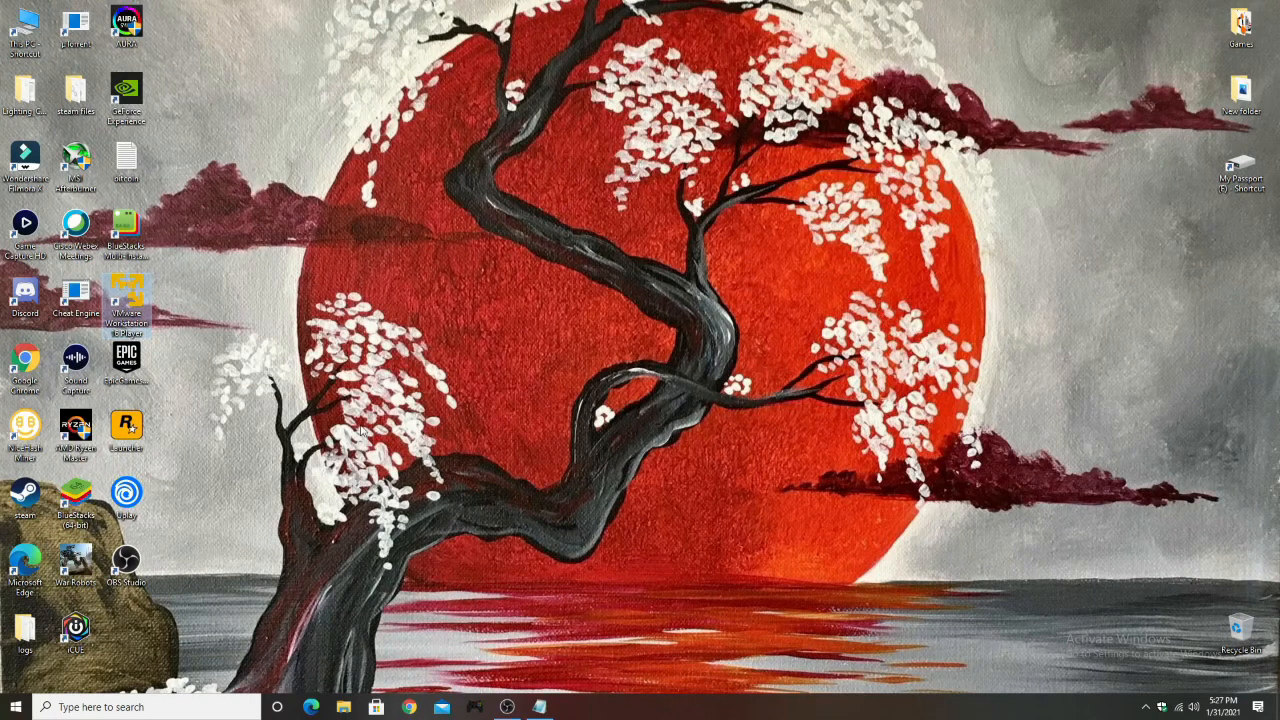
double_click(141, 298)
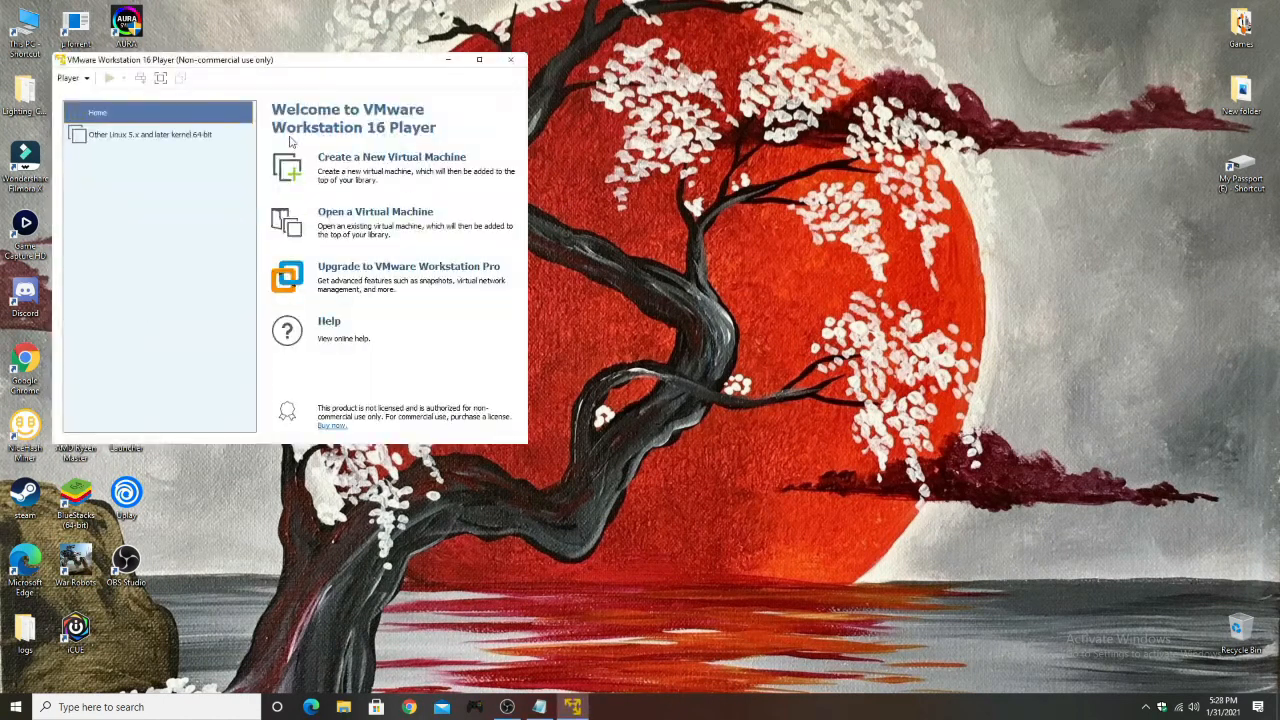
drag(311, 67, 590, 83)
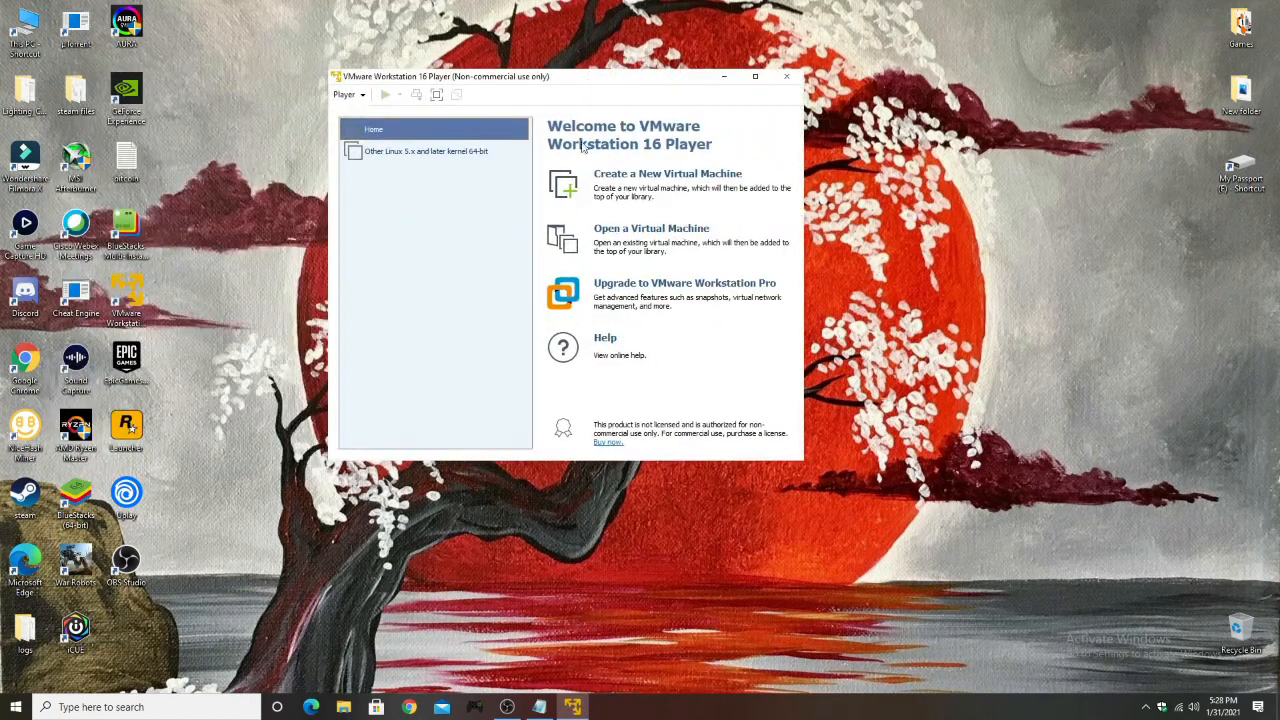
- Permanently delete the existing "Other Linux 5.x and later kernel 64-bit" virtual machine from disk
click(641, 180)
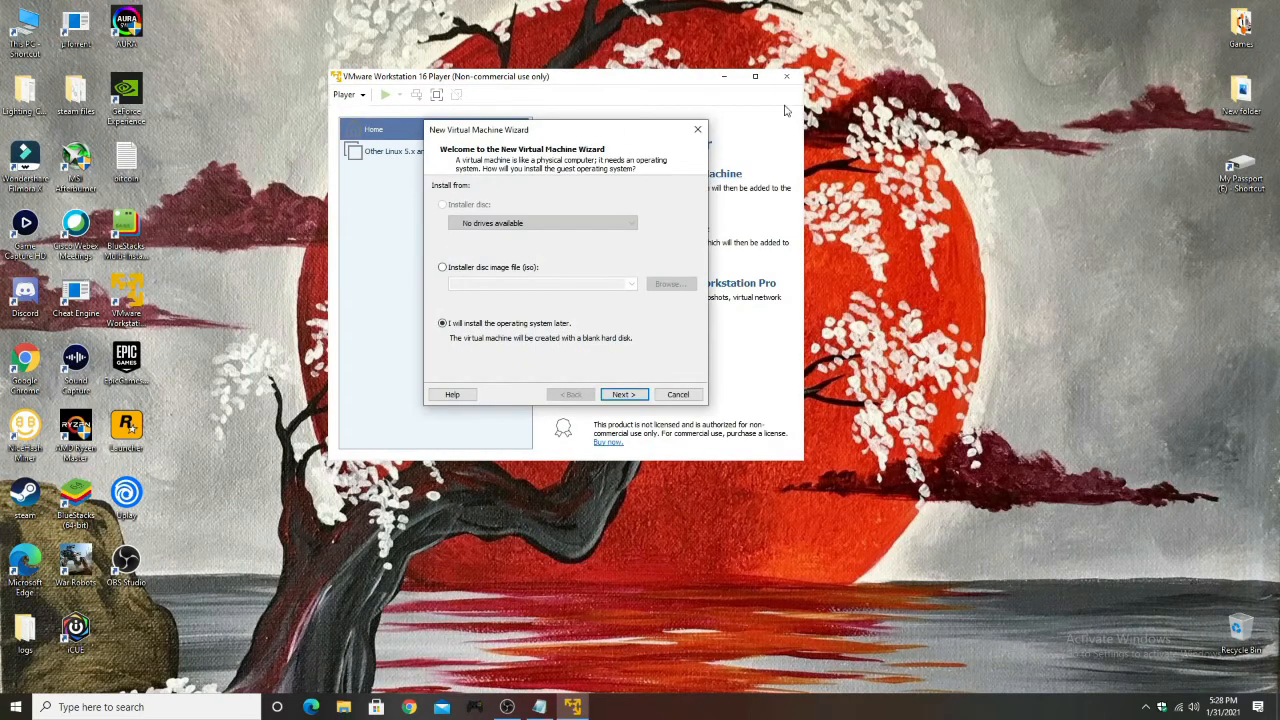
click(697, 129)
click(433, 158)
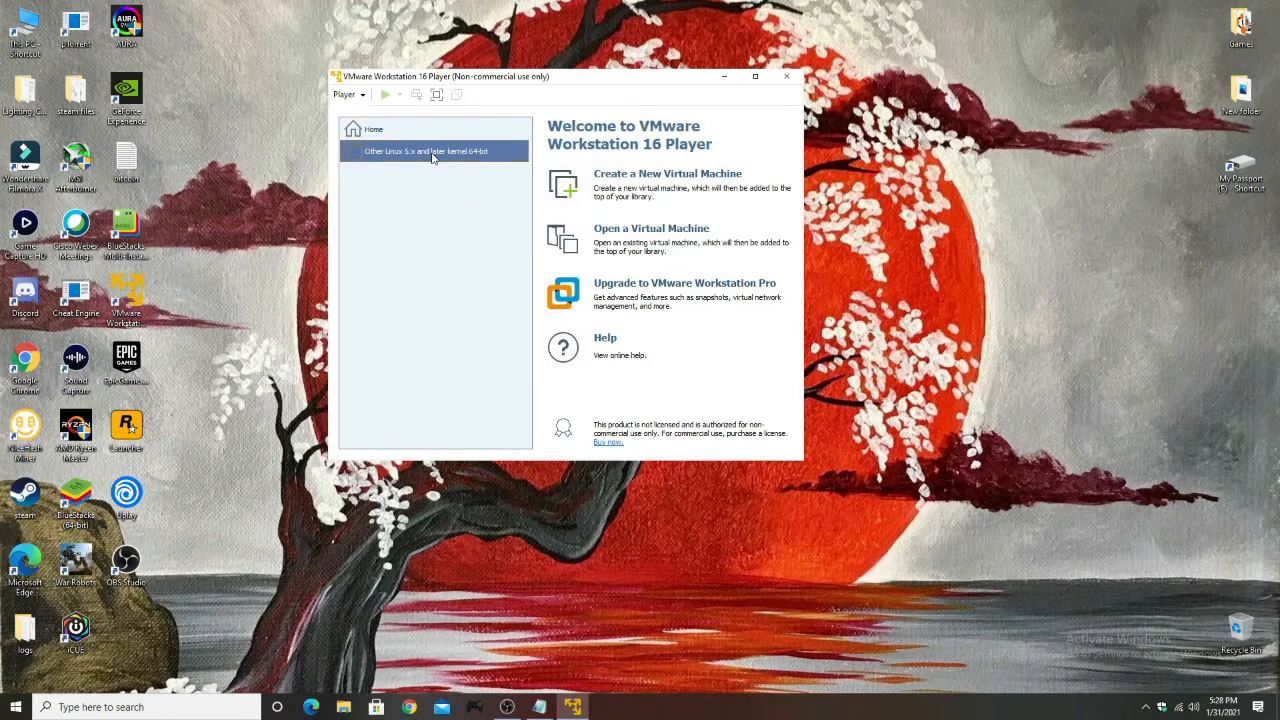
right_click(433, 157)
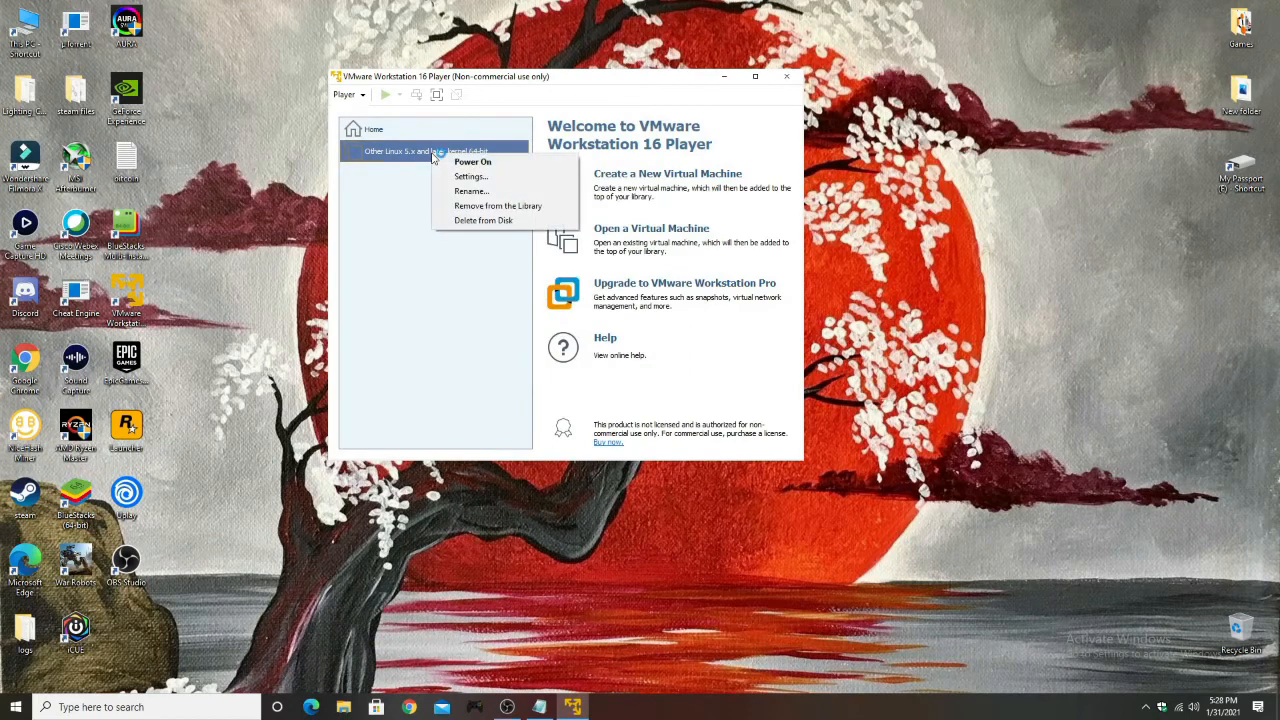
click(483, 221)
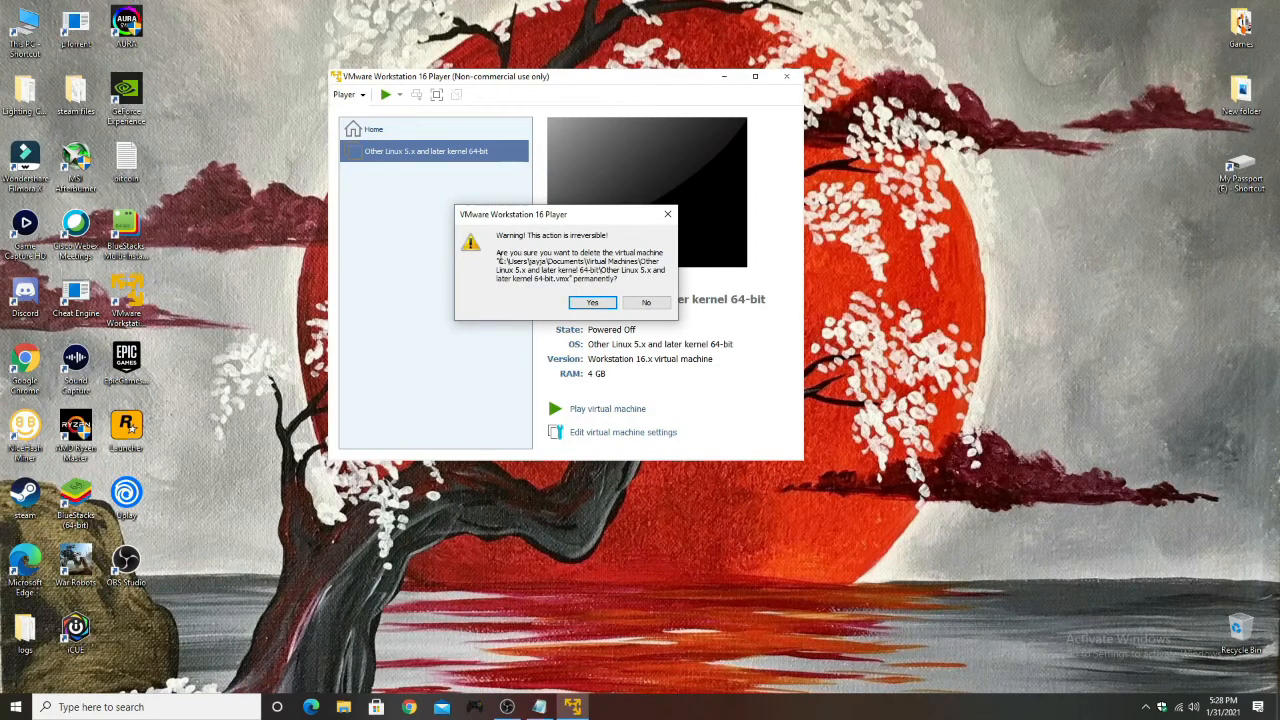
click(594, 302)
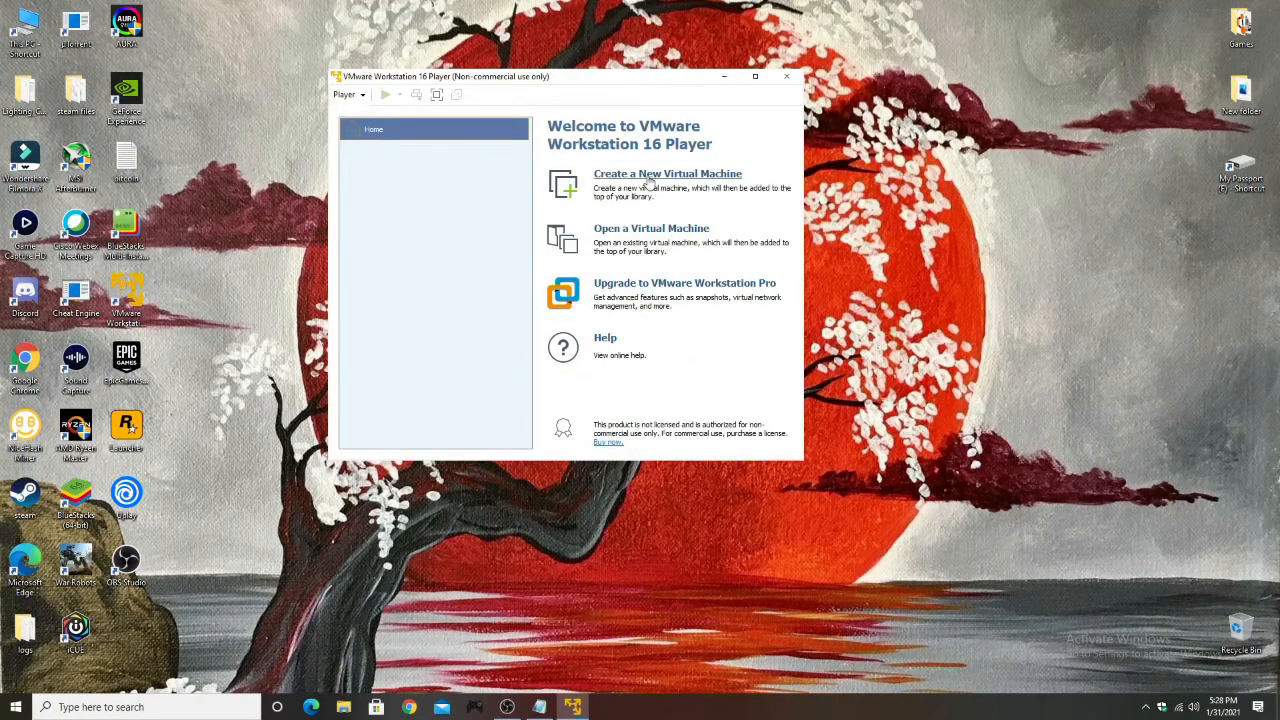
- Start creating a new virtual machine with the kali-linux-2020.4-live-amd64 ISO from Downloads as its installer disc image
click(556, 189)
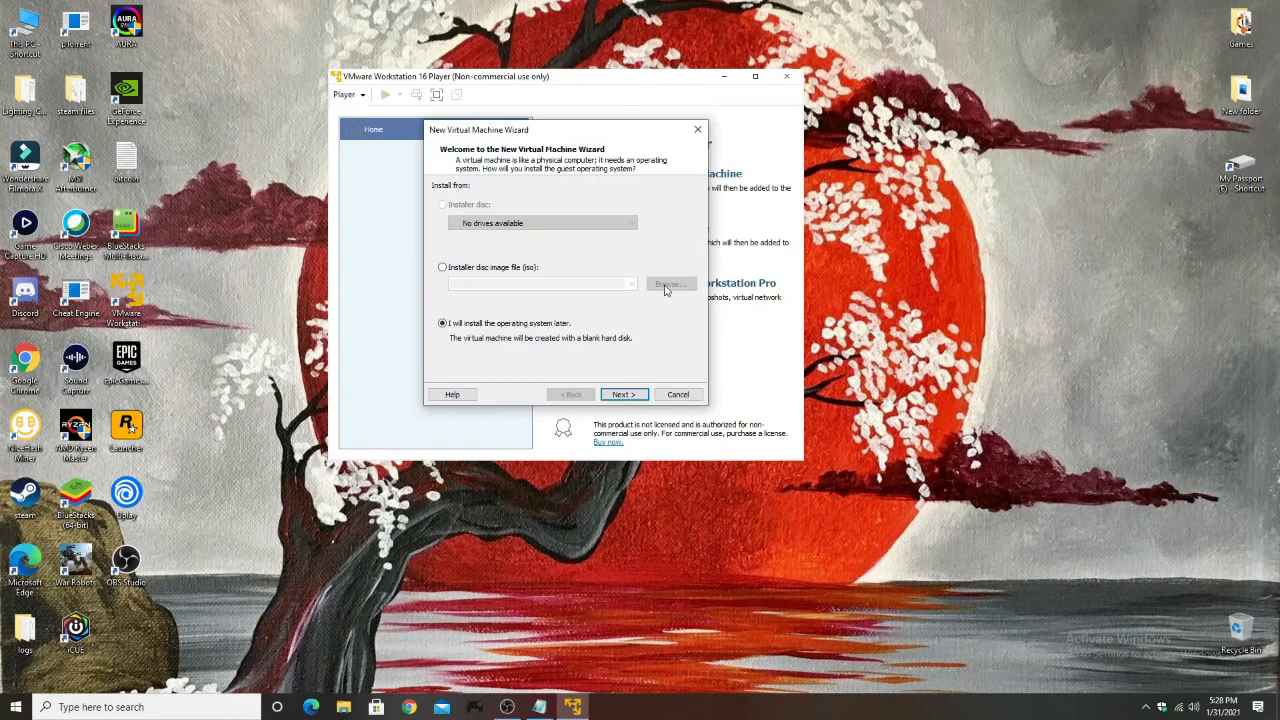
click(466, 270)
click(670, 284)
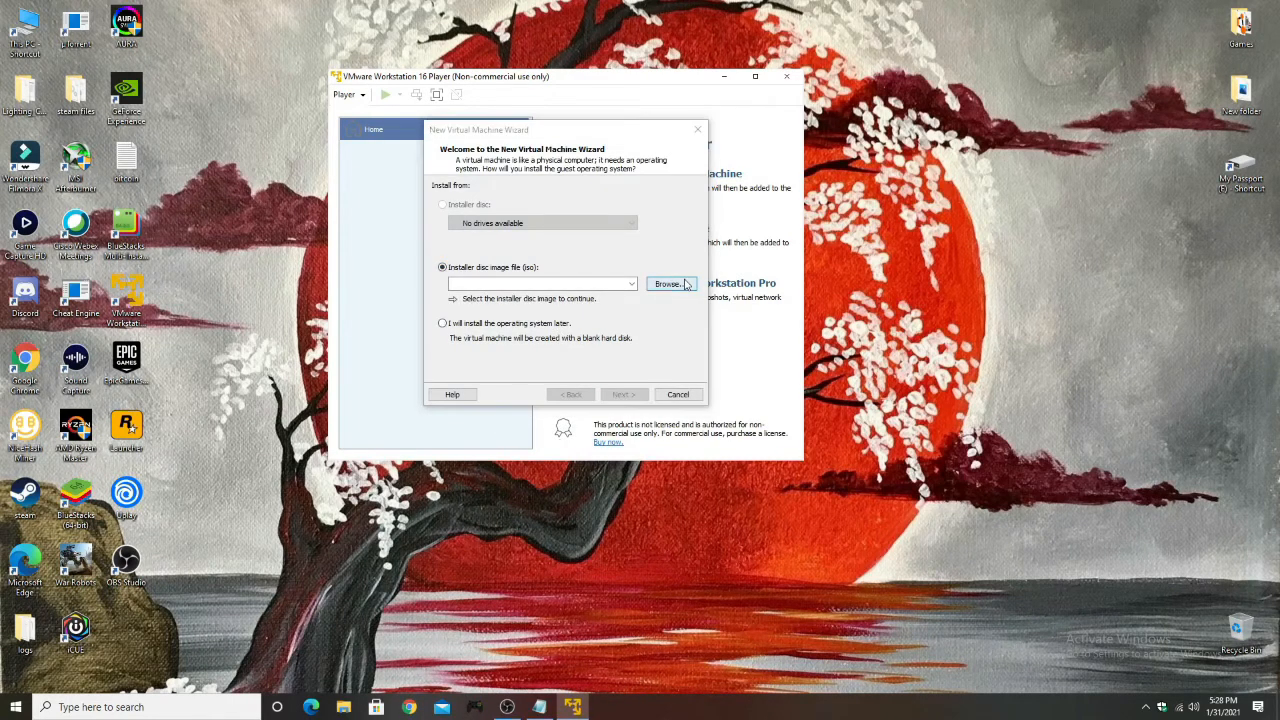
click(588, 257)
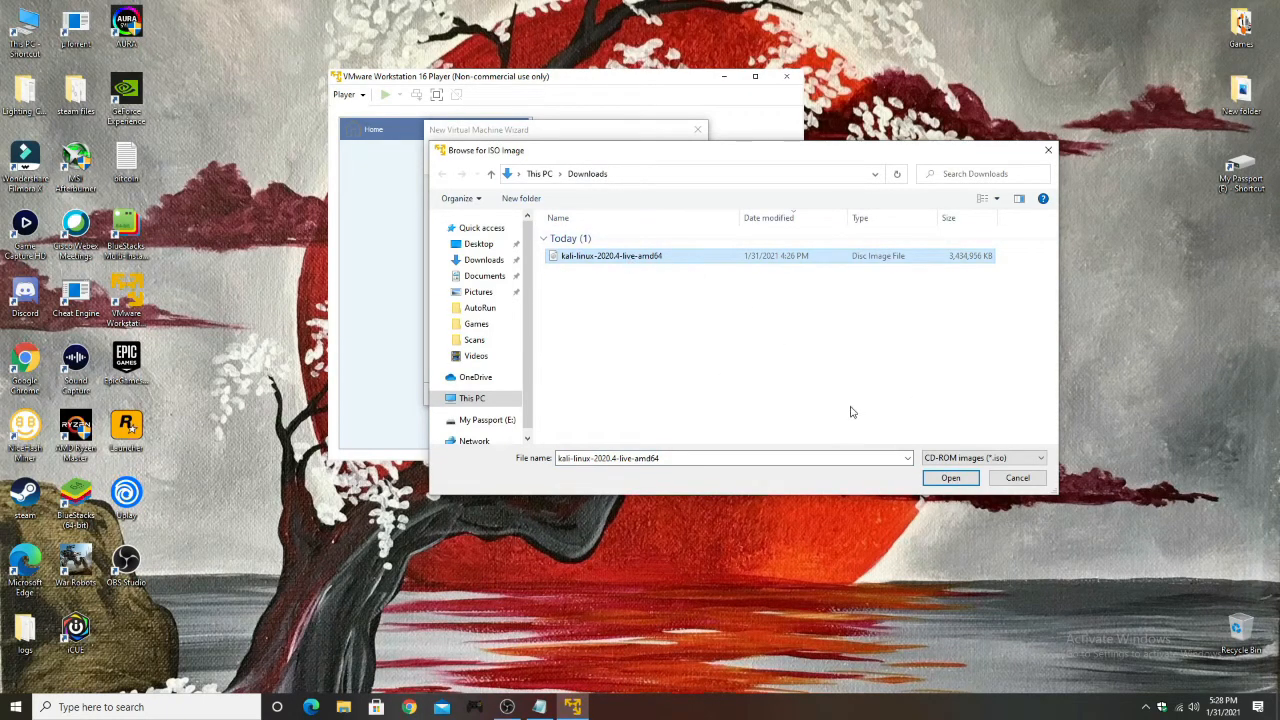
click(950, 478)
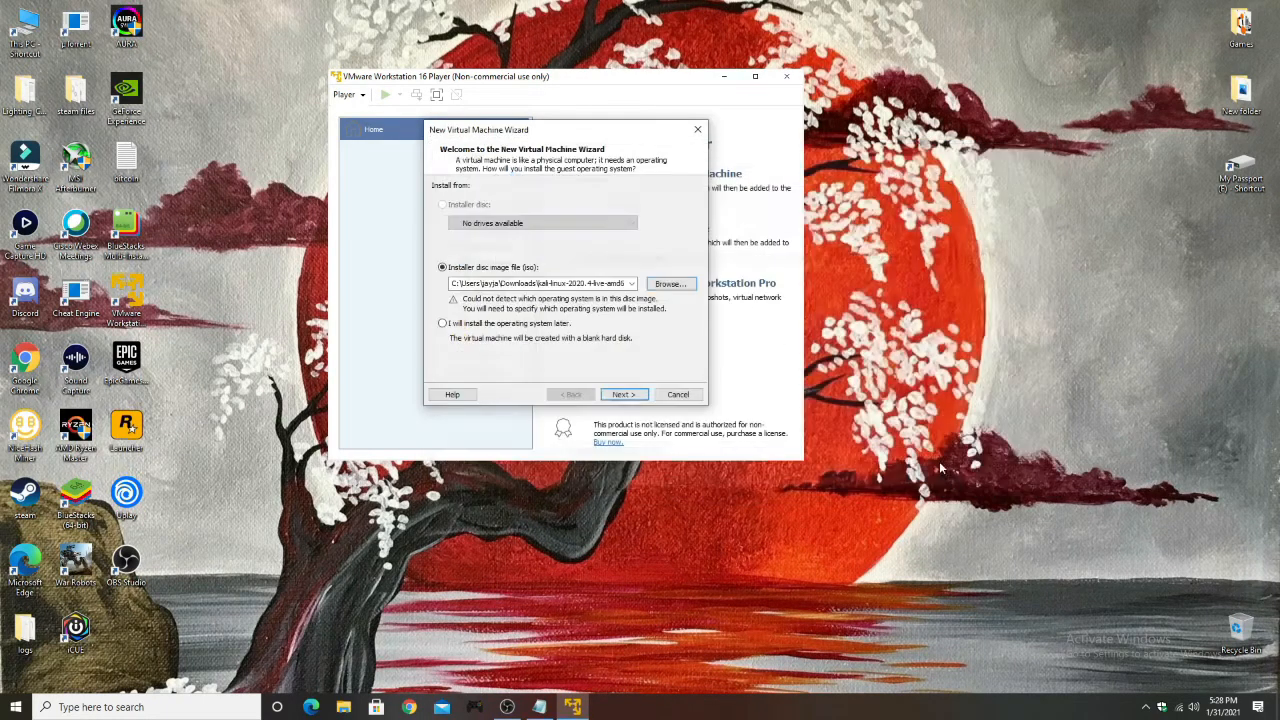
- Accept Linux, Other Linux 5.x and later kernel 64-bit, as the guest system and name the virtual machine "jj"
click(628, 394)
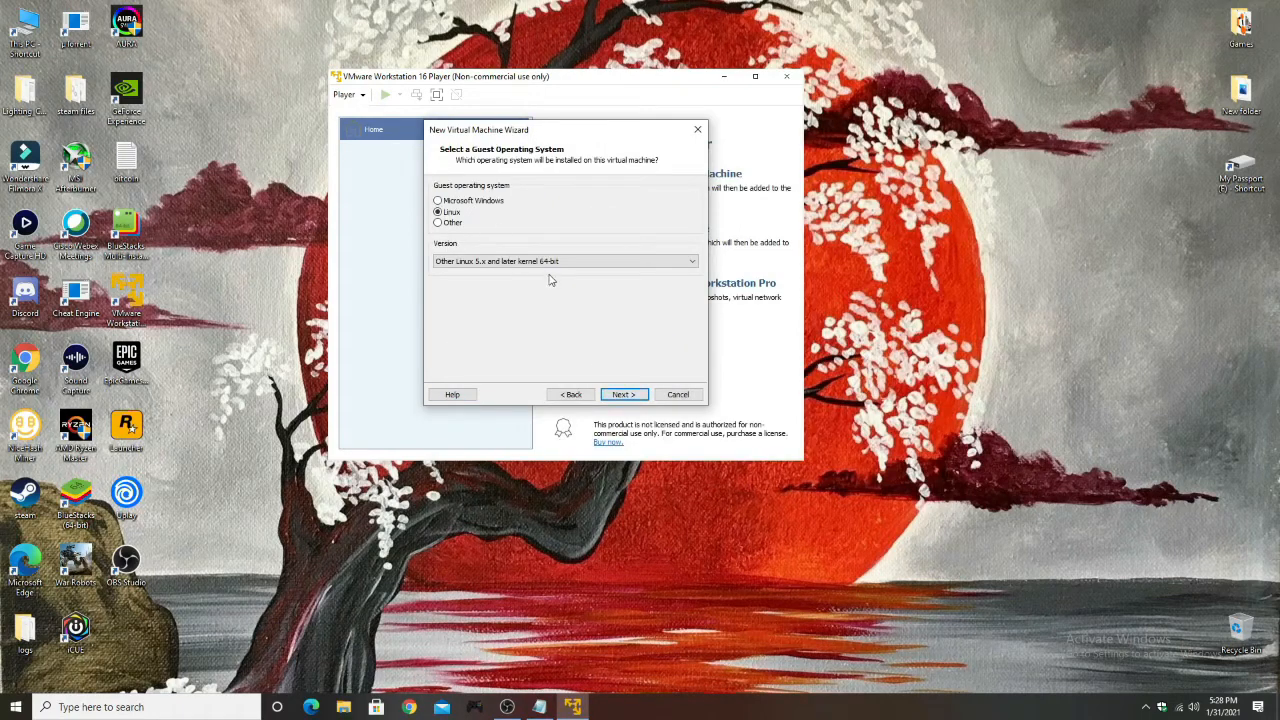
click(621, 398)
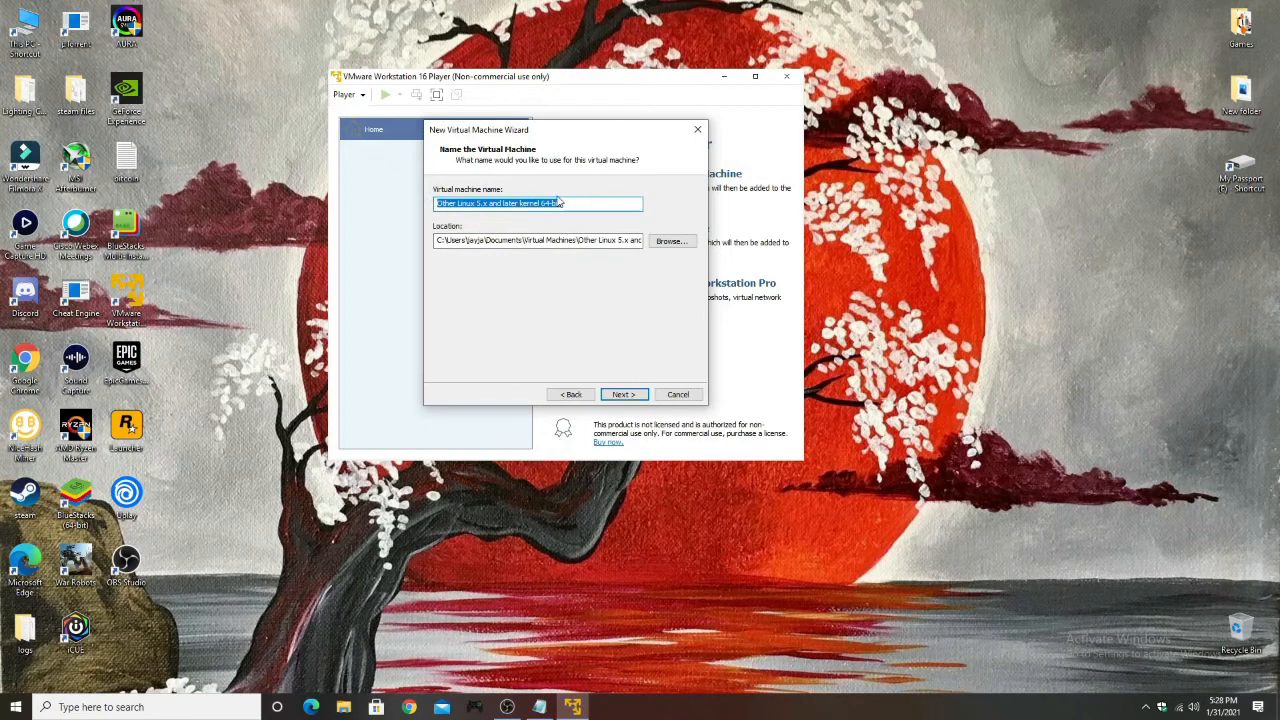
key(BackSpace)
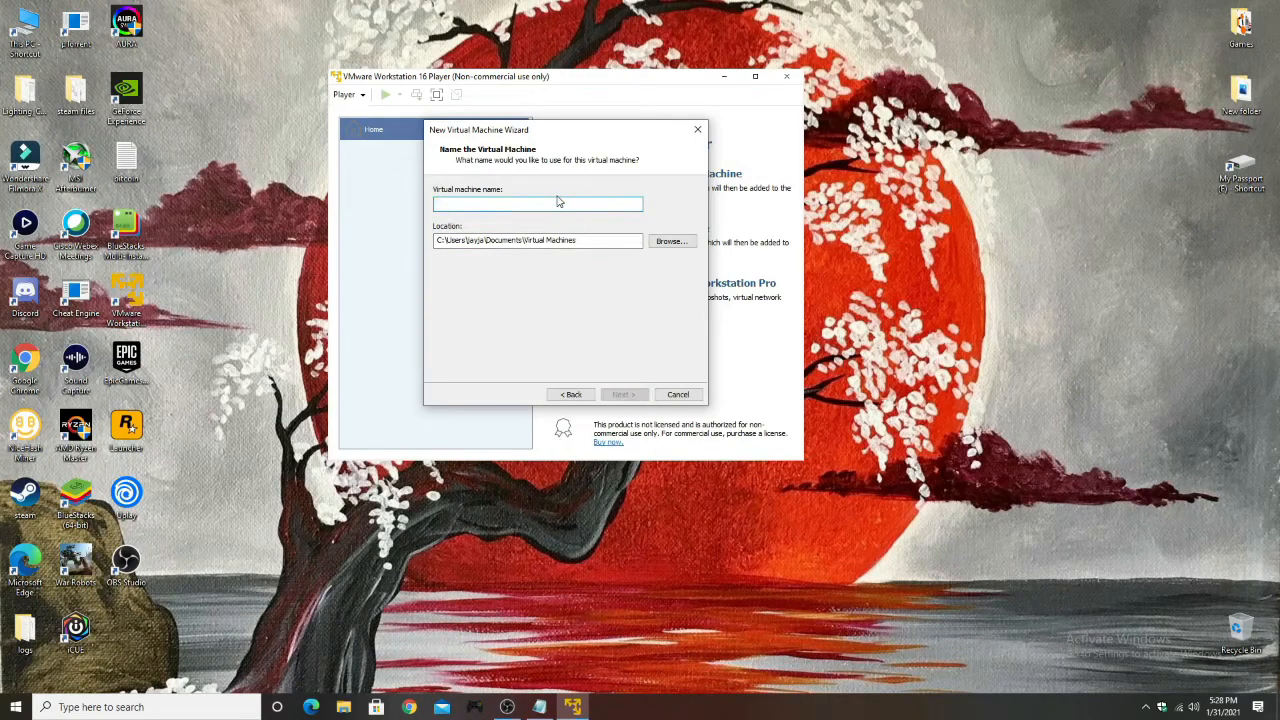
text(jj)
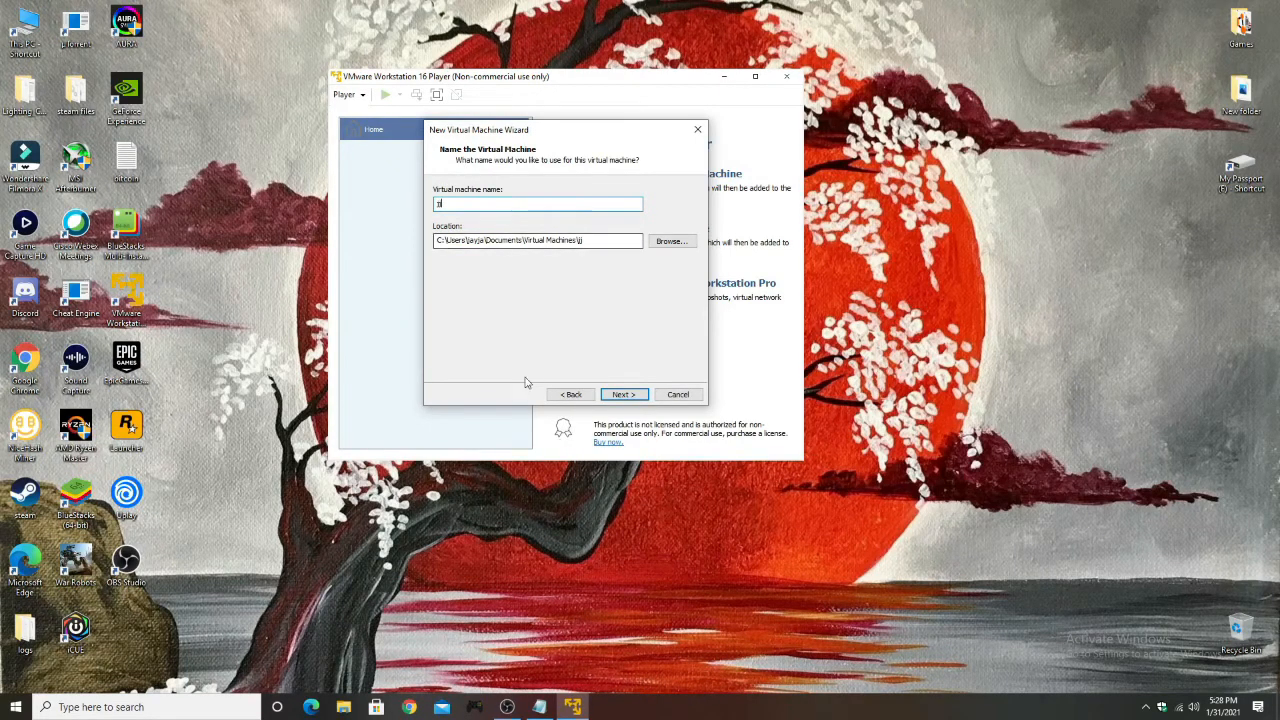
click(638, 398)
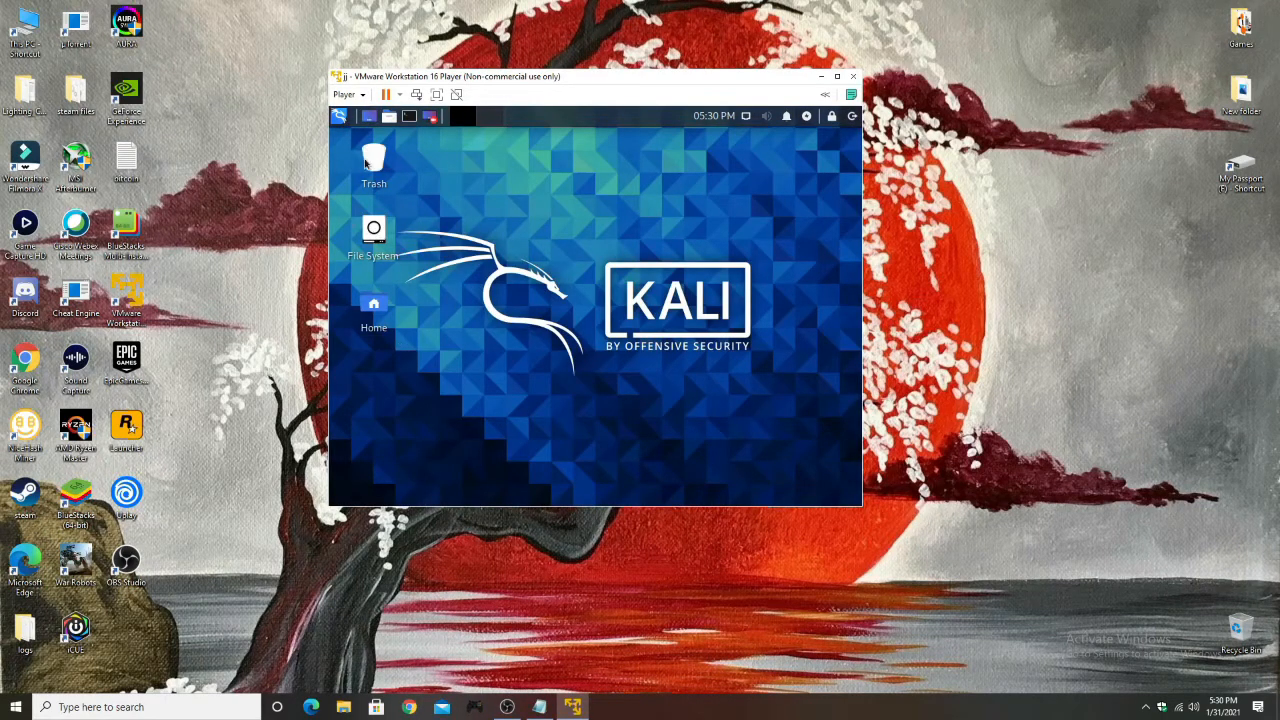
- Shut down the Kali live session from its log-out dialog and dismiss the Removable Devices hint
mouse_move(370, 162)
mouse_down()
mouse_move(521, 232)
mouse_move(356, 166)
mouse_up()
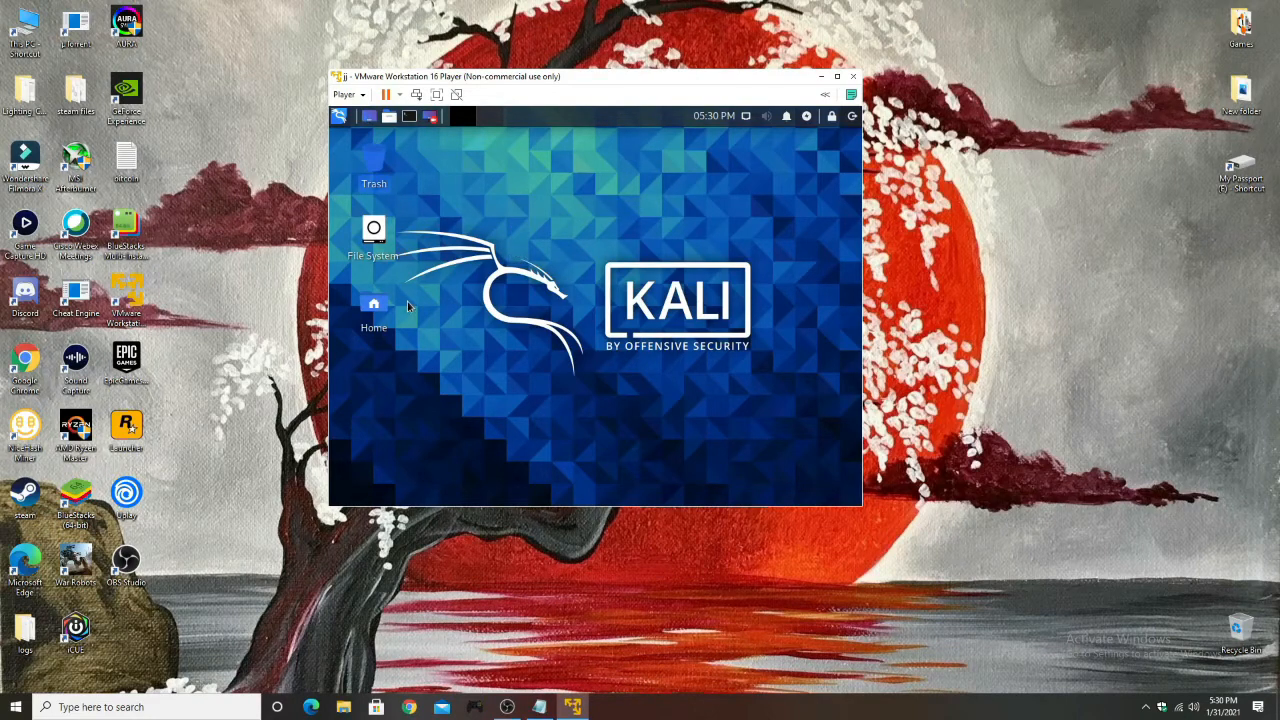
click(851, 118)
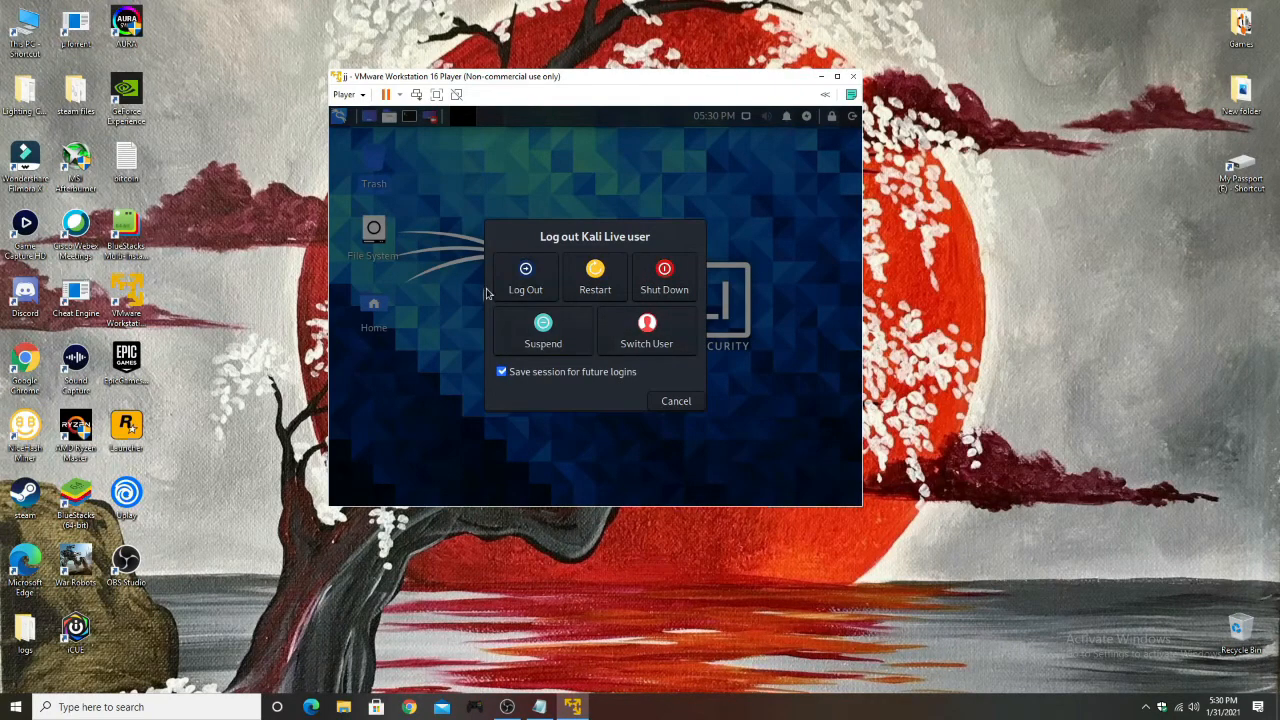
click(662, 284)
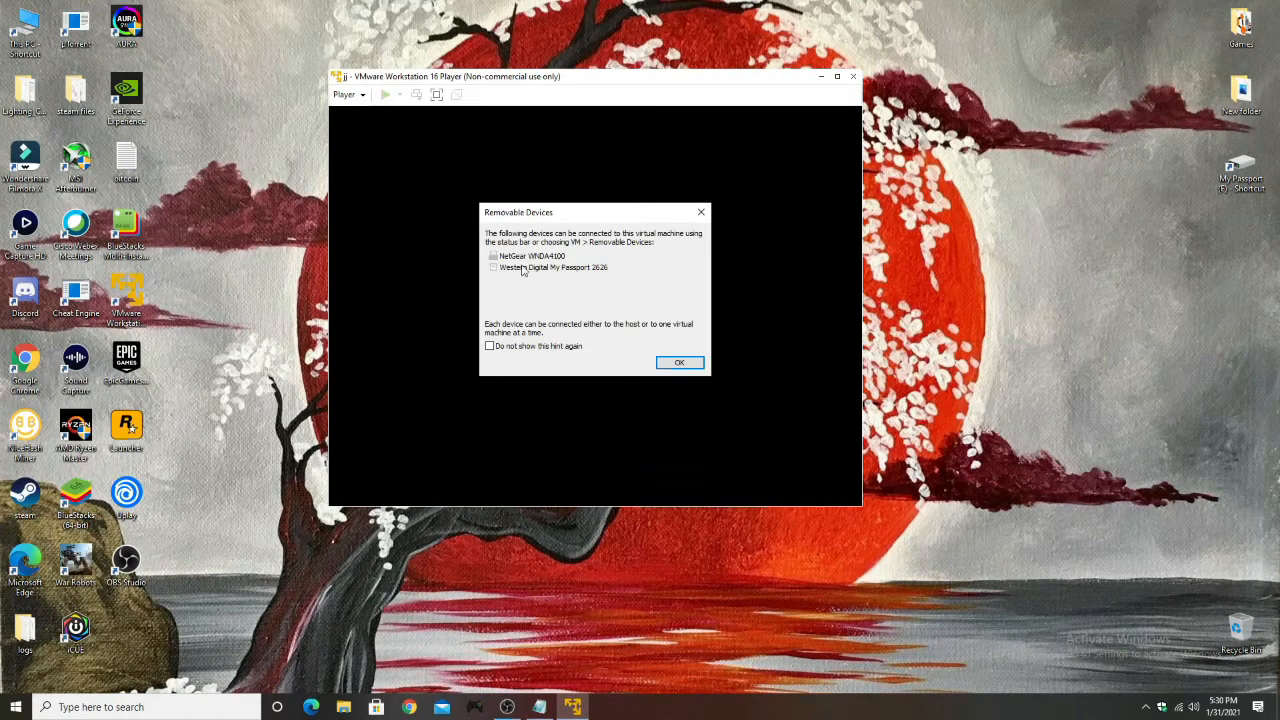
click(682, 366)
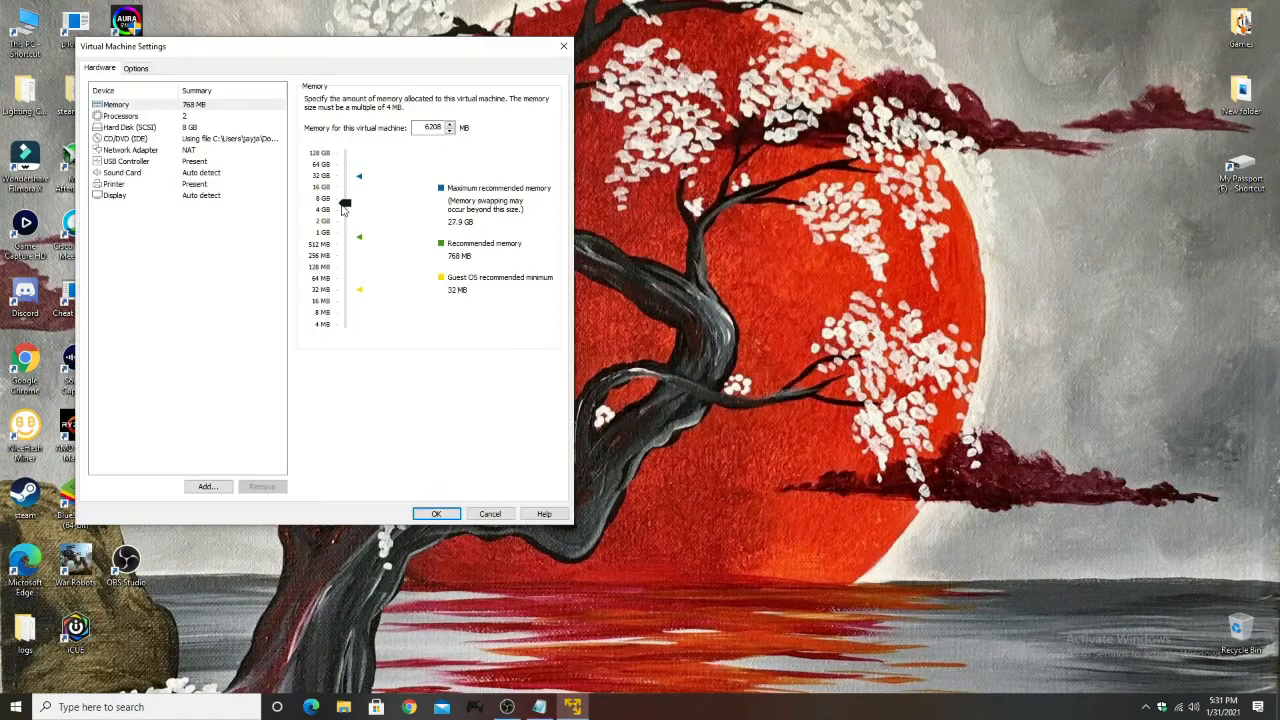
- Set the virtual machine's memory to 13.9 GB and configure its processors with 4 cores and both virtualization engine options enabled
drag(346, 205, 346, 191)
click(170, 126)
click(170, 116)
click(431, 105)
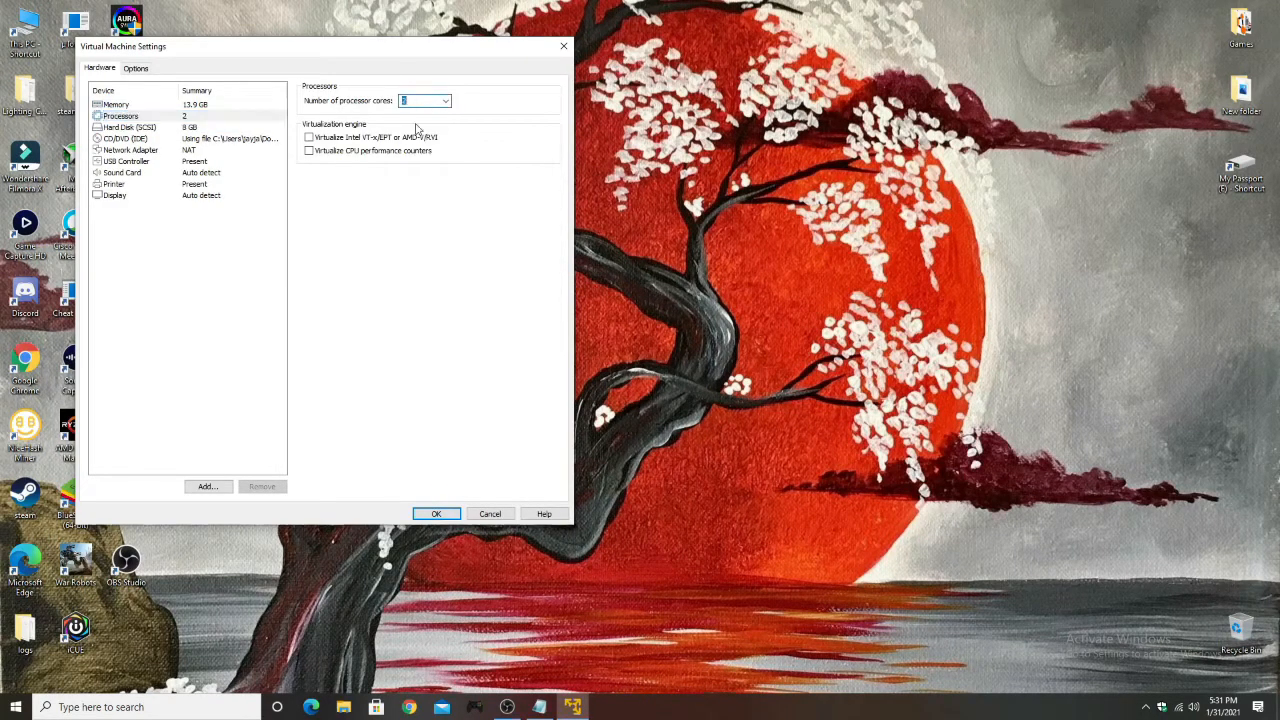
click(441, 102)
click(447, 102)
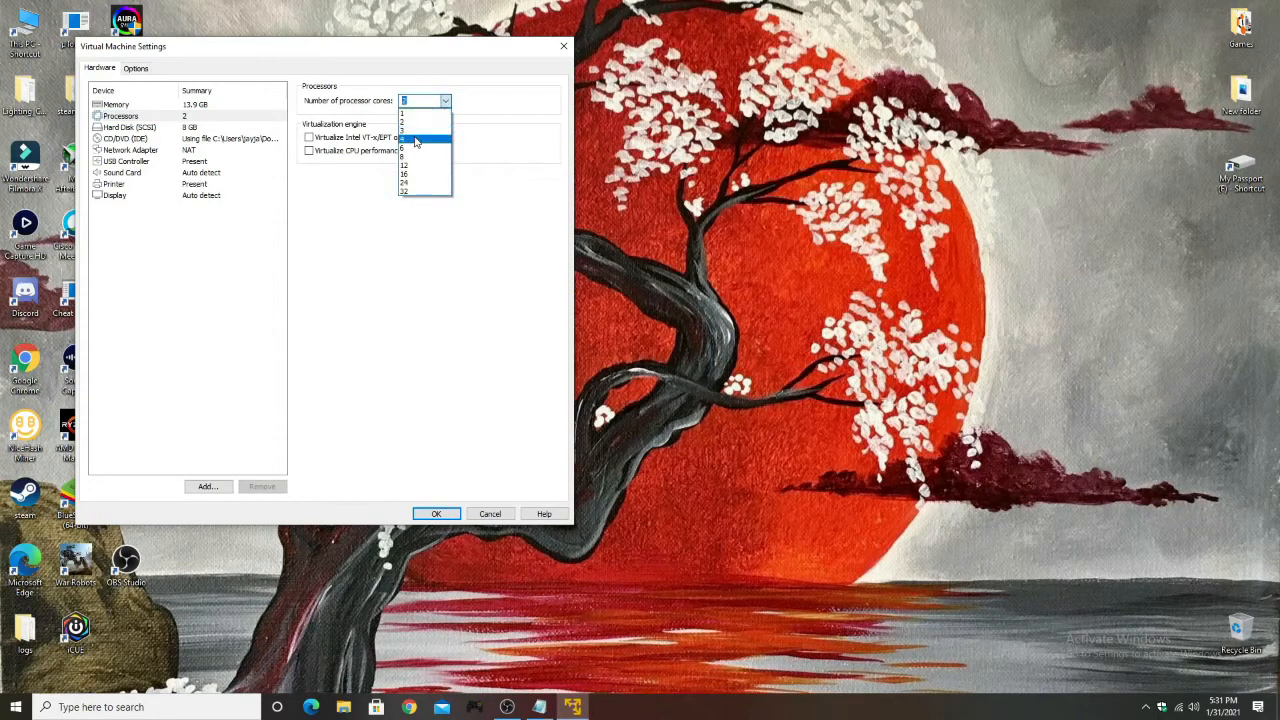
click(418, 137)
click(316, 138)
click(316, 150)
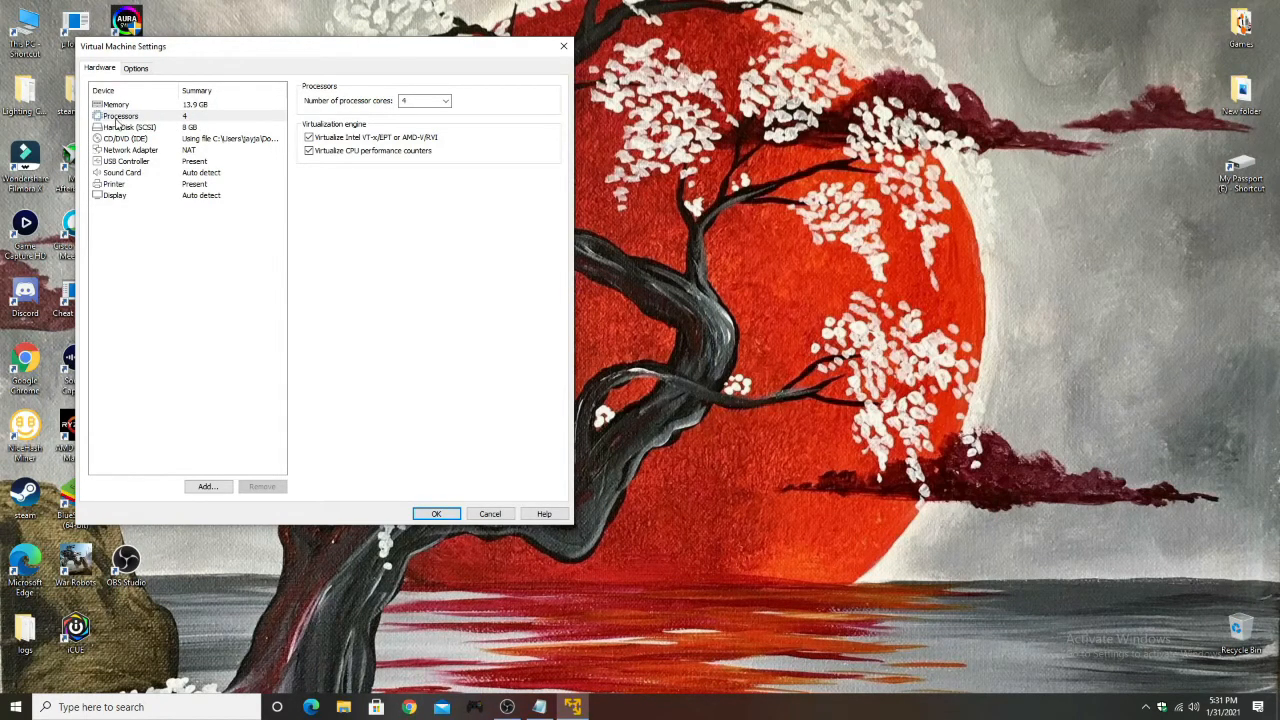
- Expand the virtual machine's hard disk to a maximum size of 12 GB
click(186, 128)
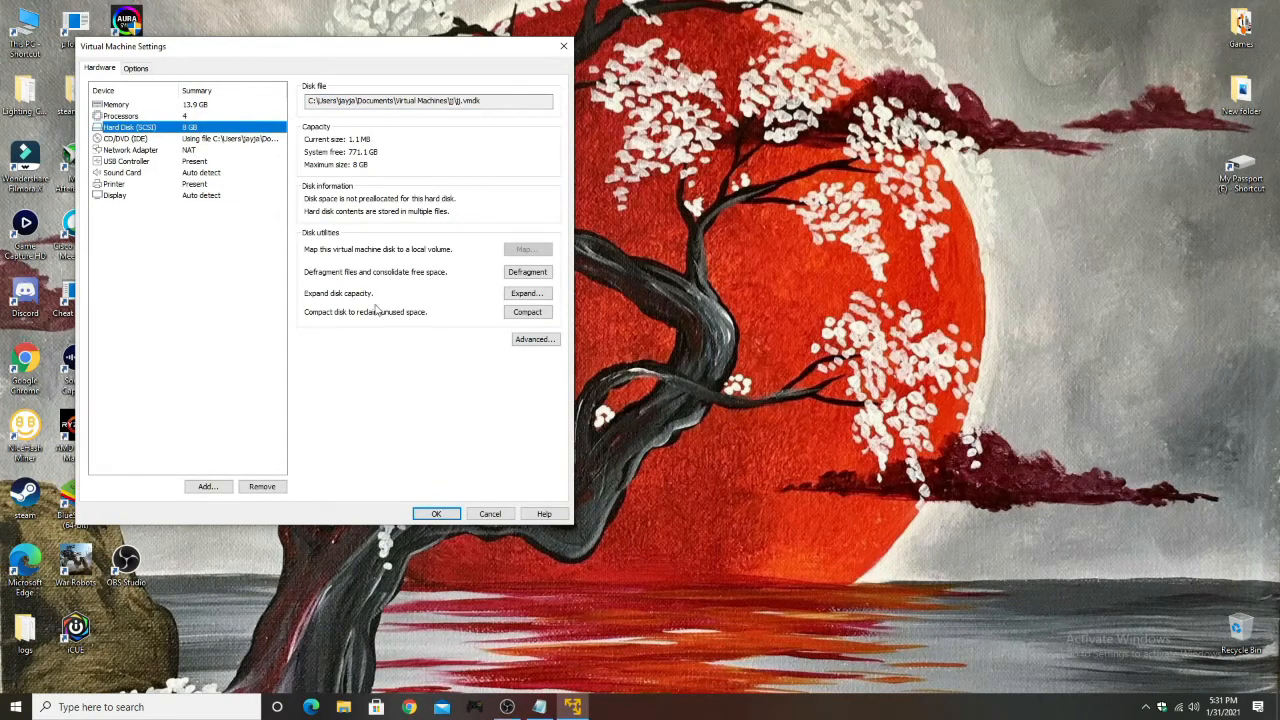
click(522, 296)
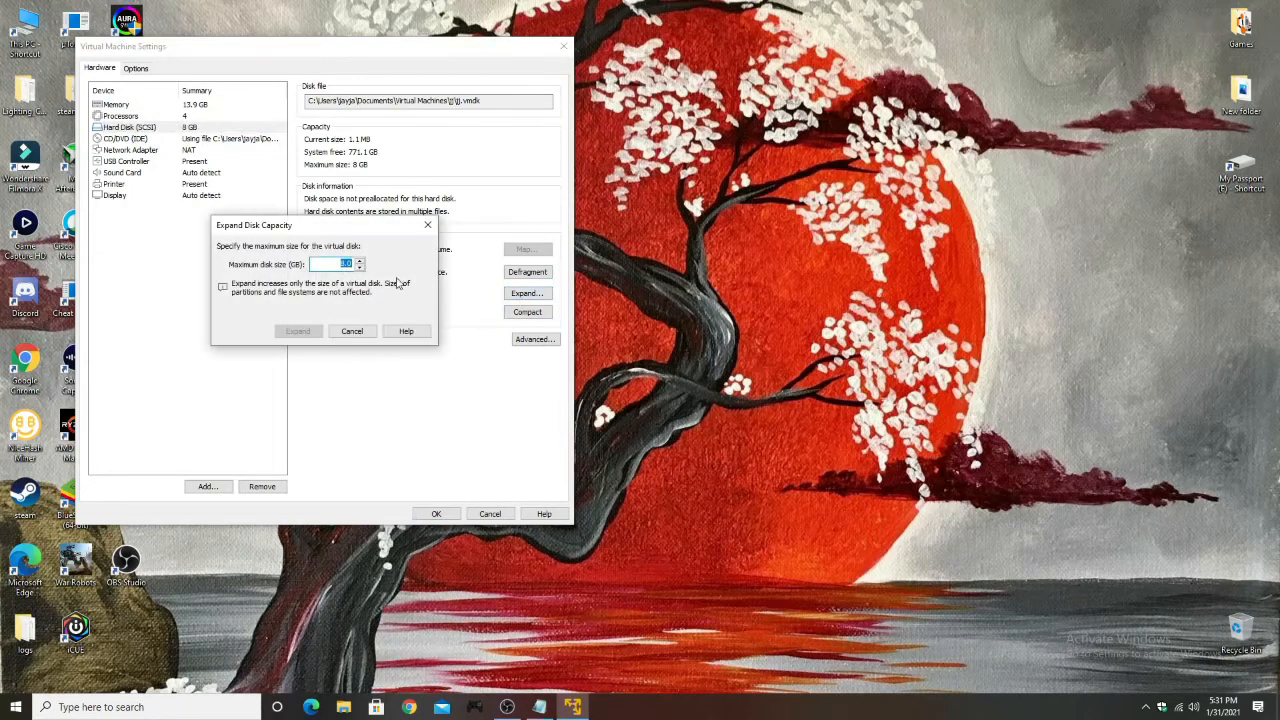
click(360, 260)
click(297, 333)
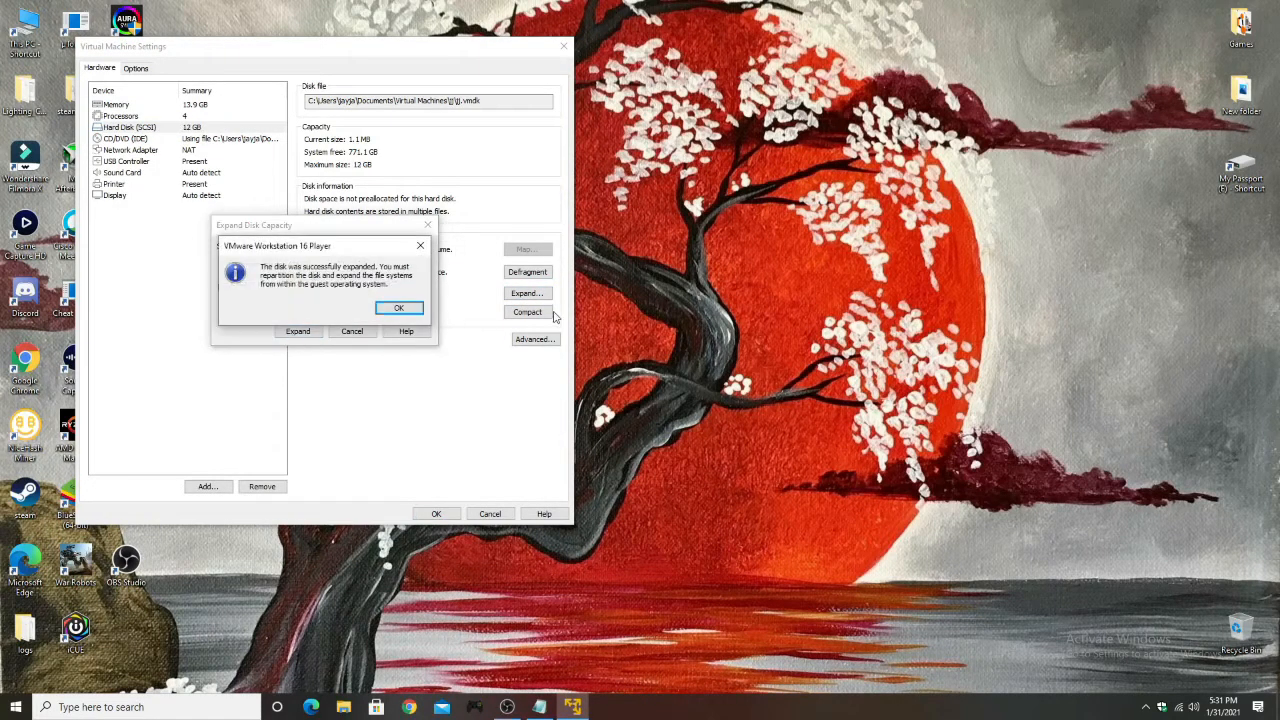
click(399, 308)
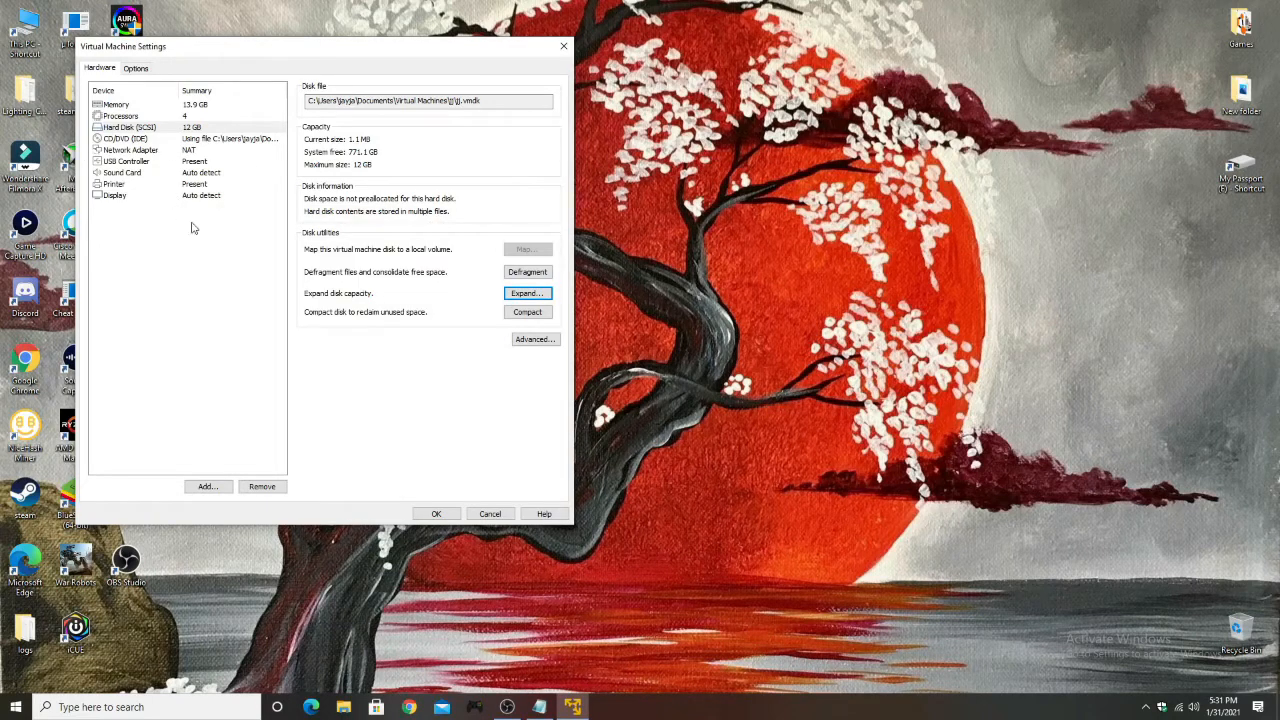
- Enable 3D graphics acceleration in the virtual machine's display settings
click(140, 197)
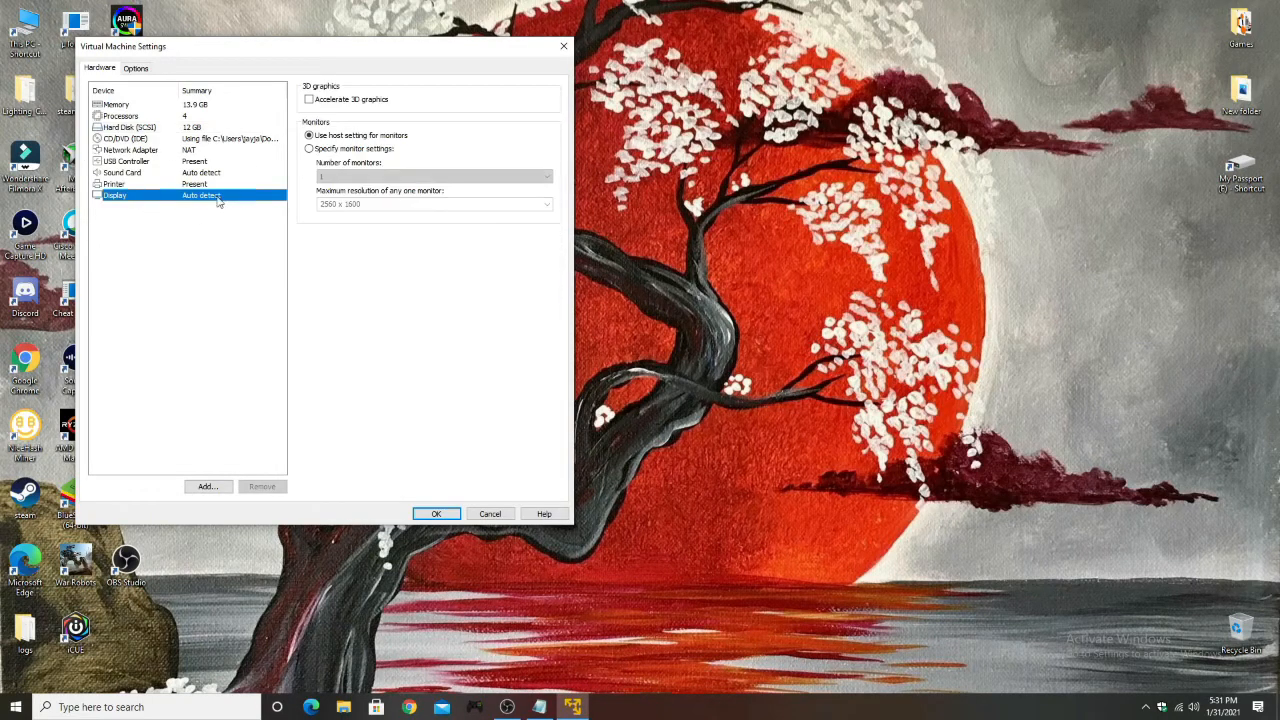
click(309, 101)
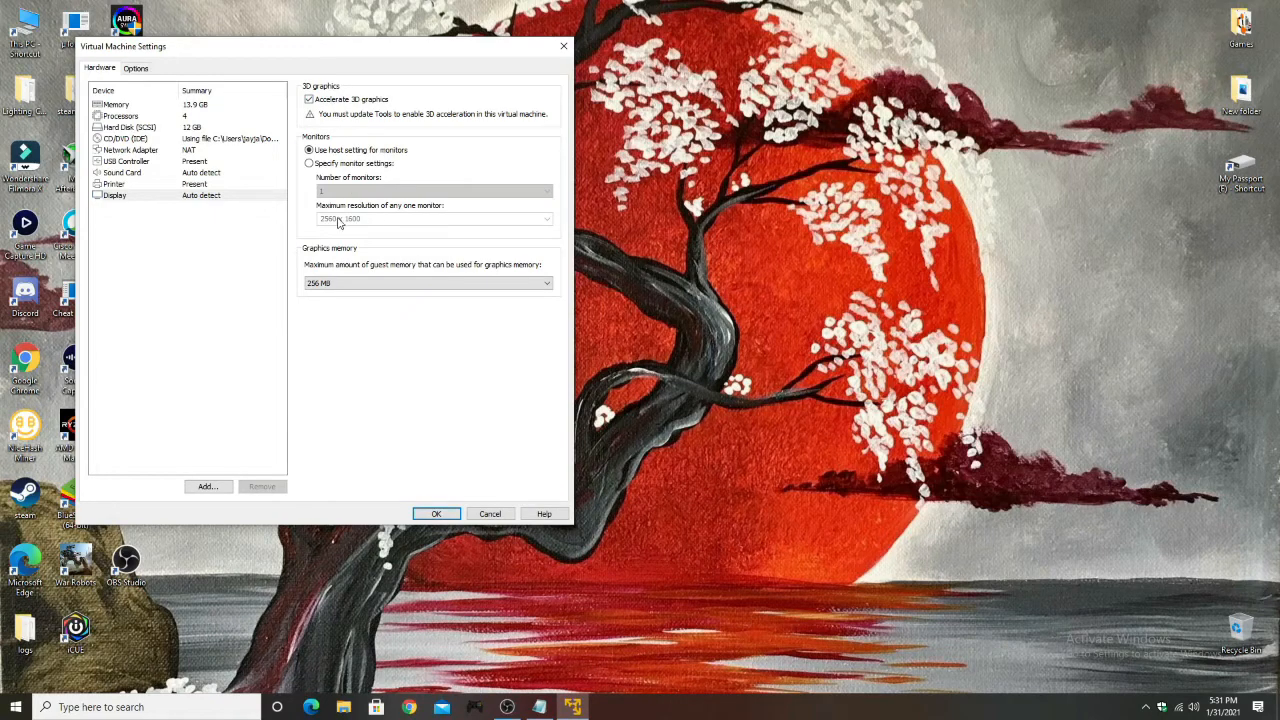
- Set the virtual machine's graphics memory to 4 GB, specify a maximum monitor resolution of 1920 x 1080, and save the settings
click(345, 284)
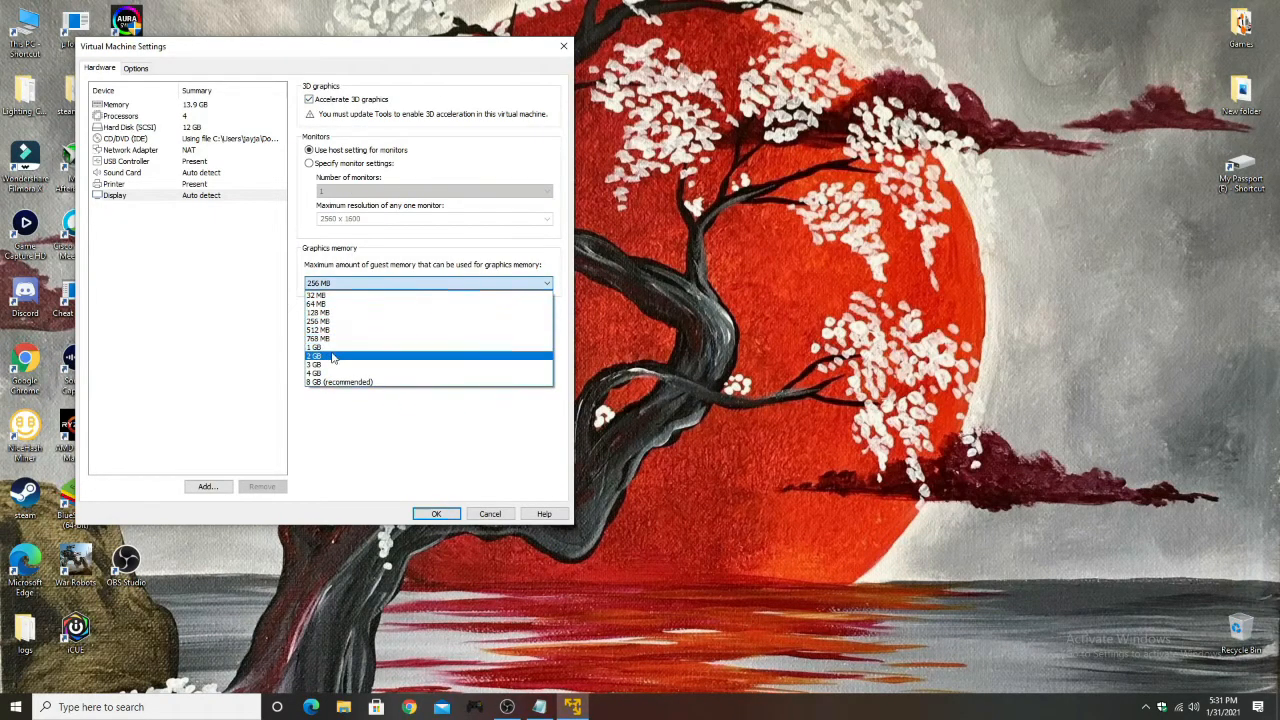
click(326, 375)
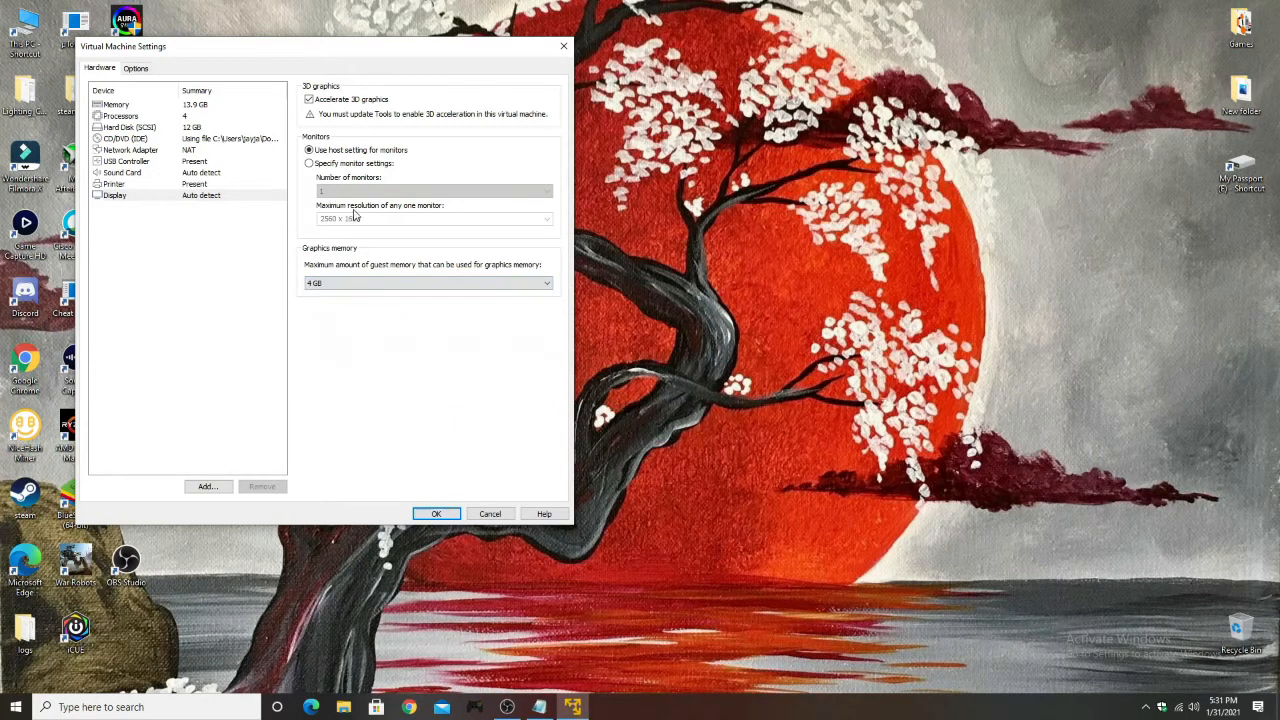
click(343, 164)
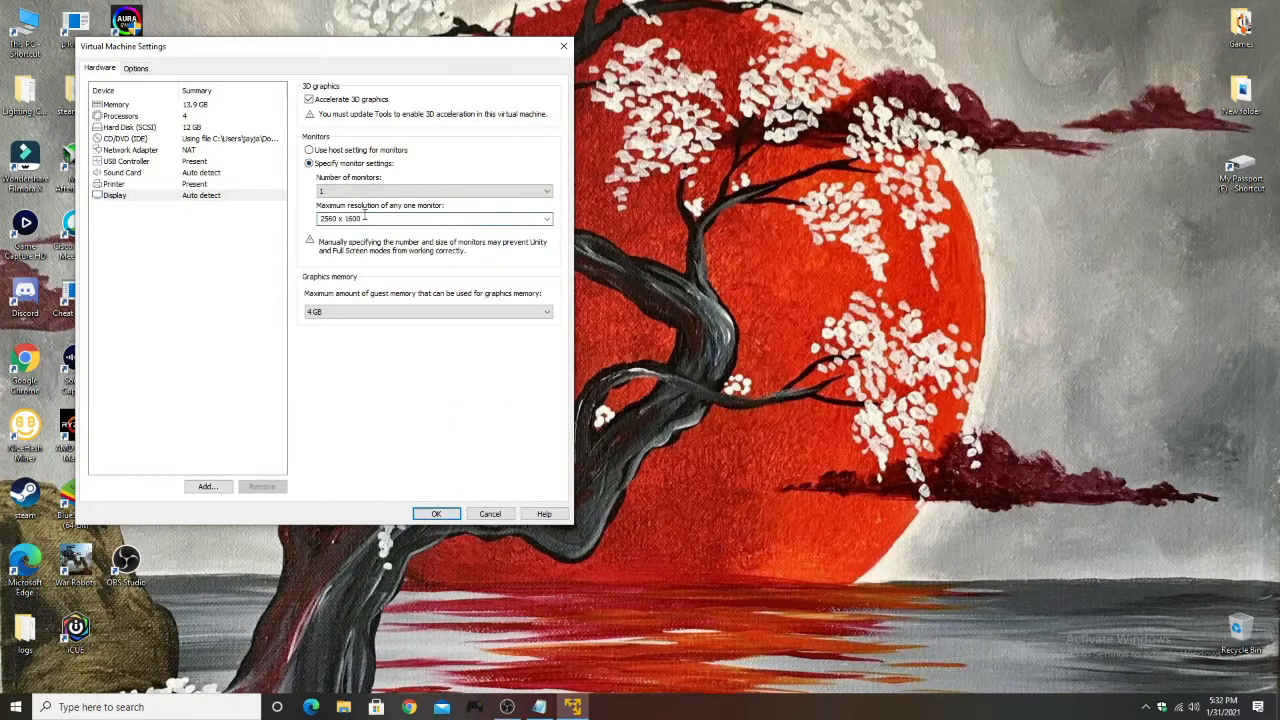
click(368, 219)
click(547, 219)
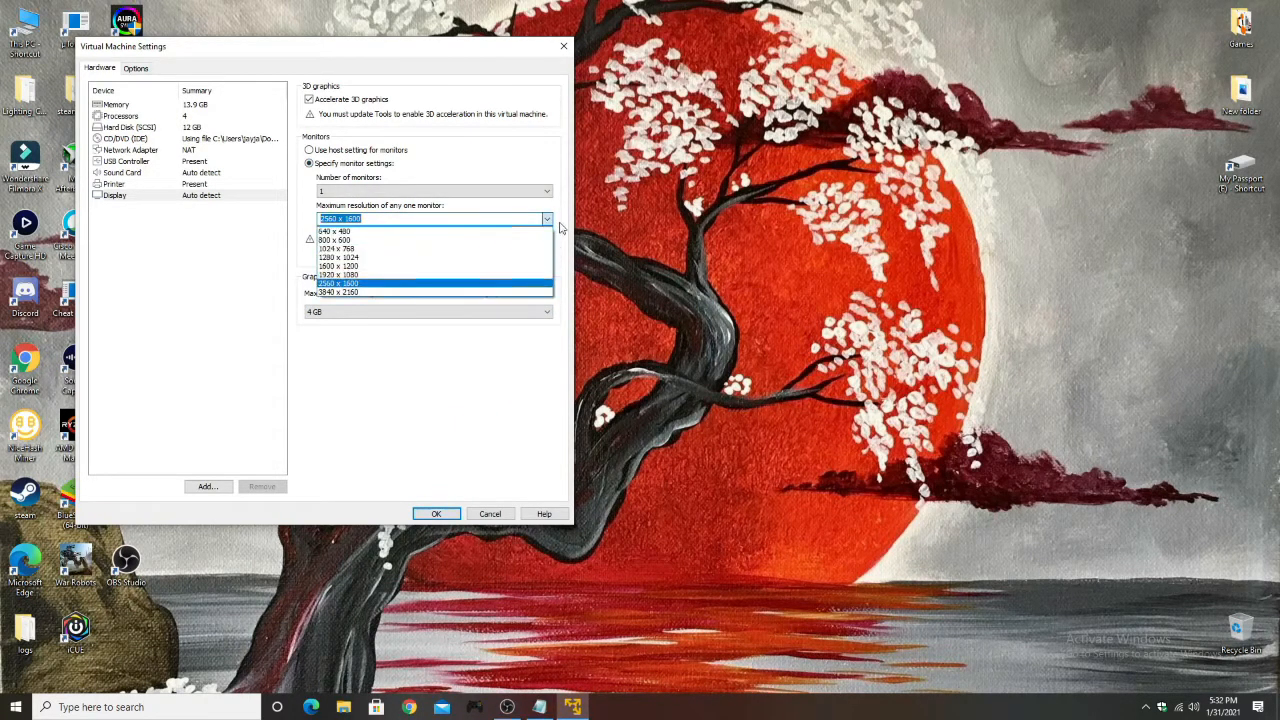
click(352, 275)
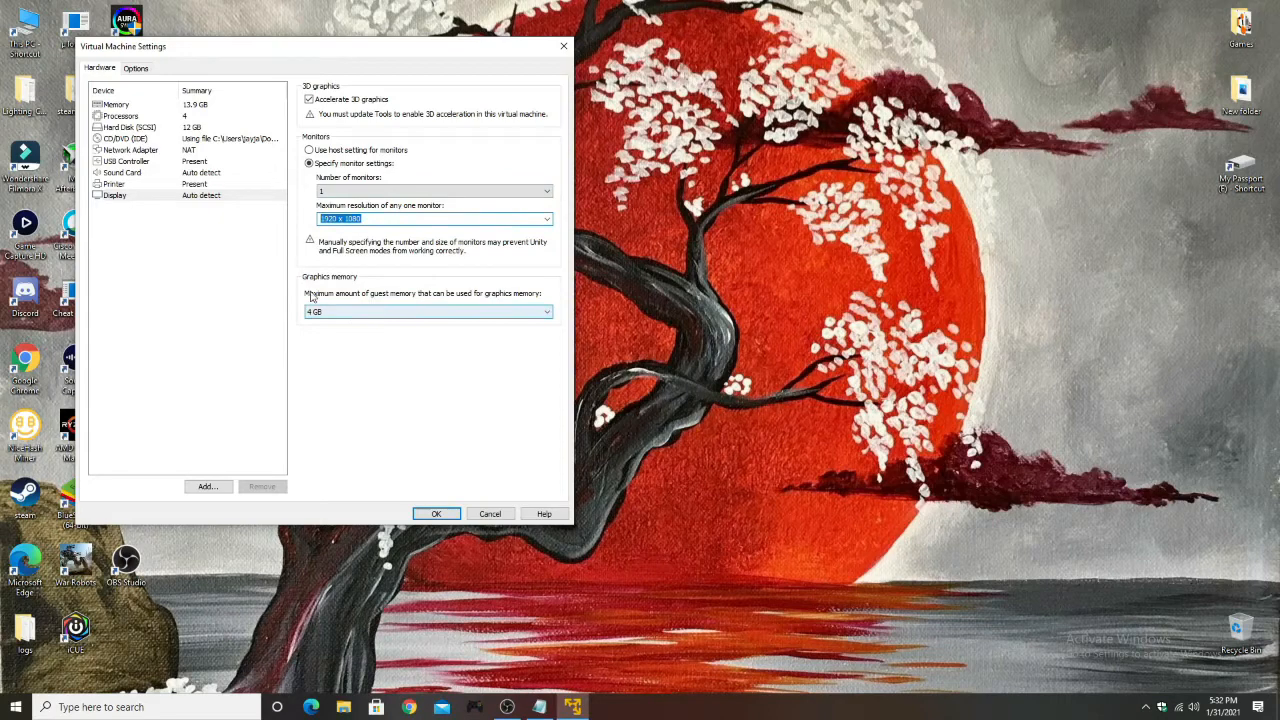
click(440, 514)
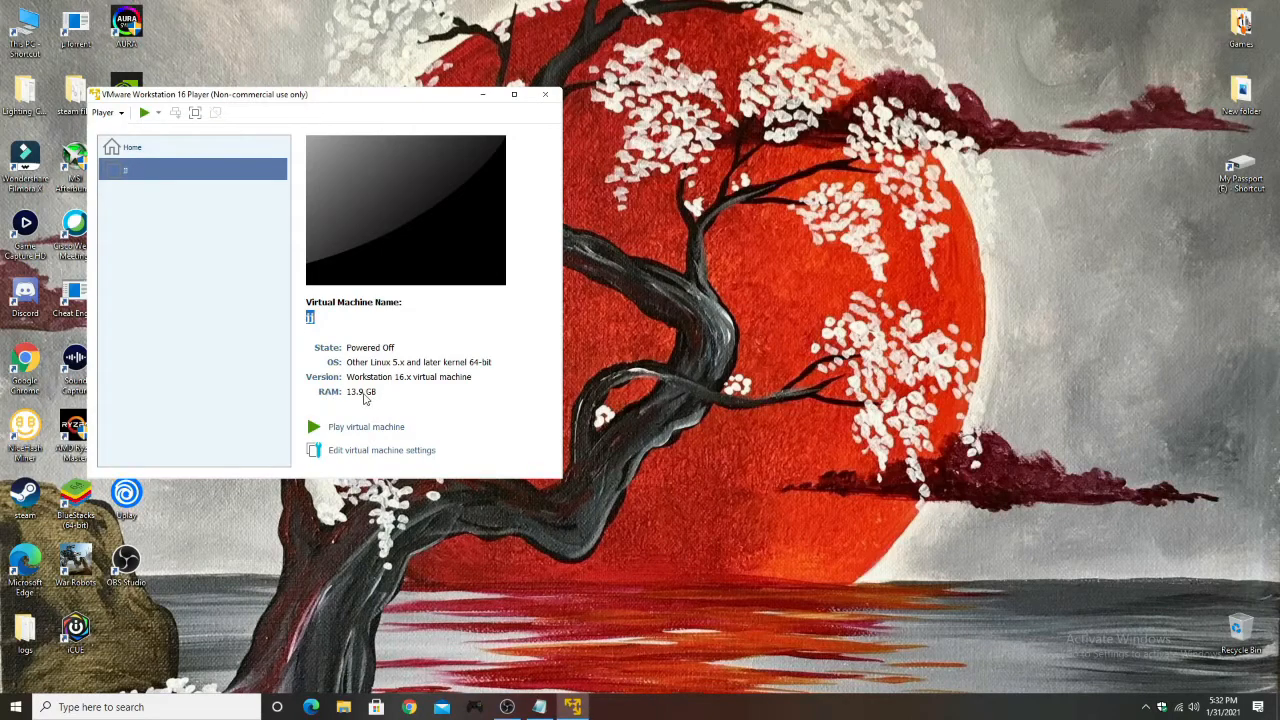
- Boot the virtual machine in full screen and open the Display settings from Kali's Settings Manager
click(368, 431)
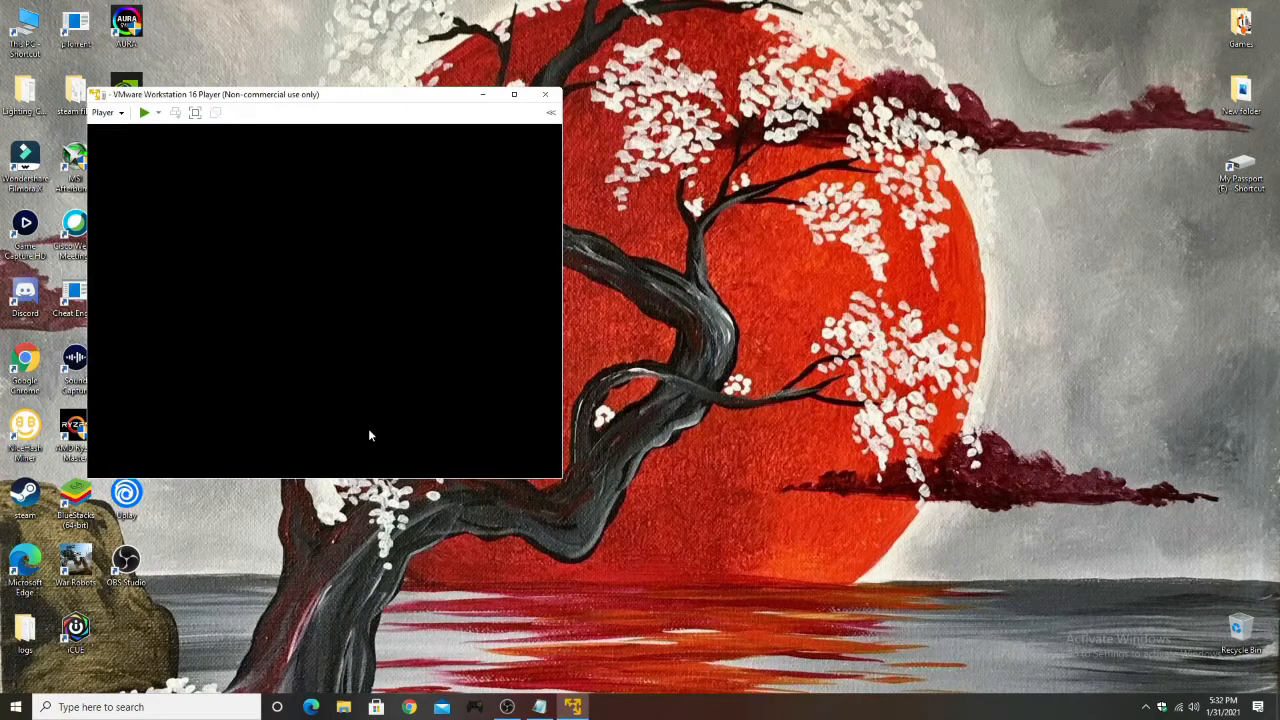
click(195, 113)
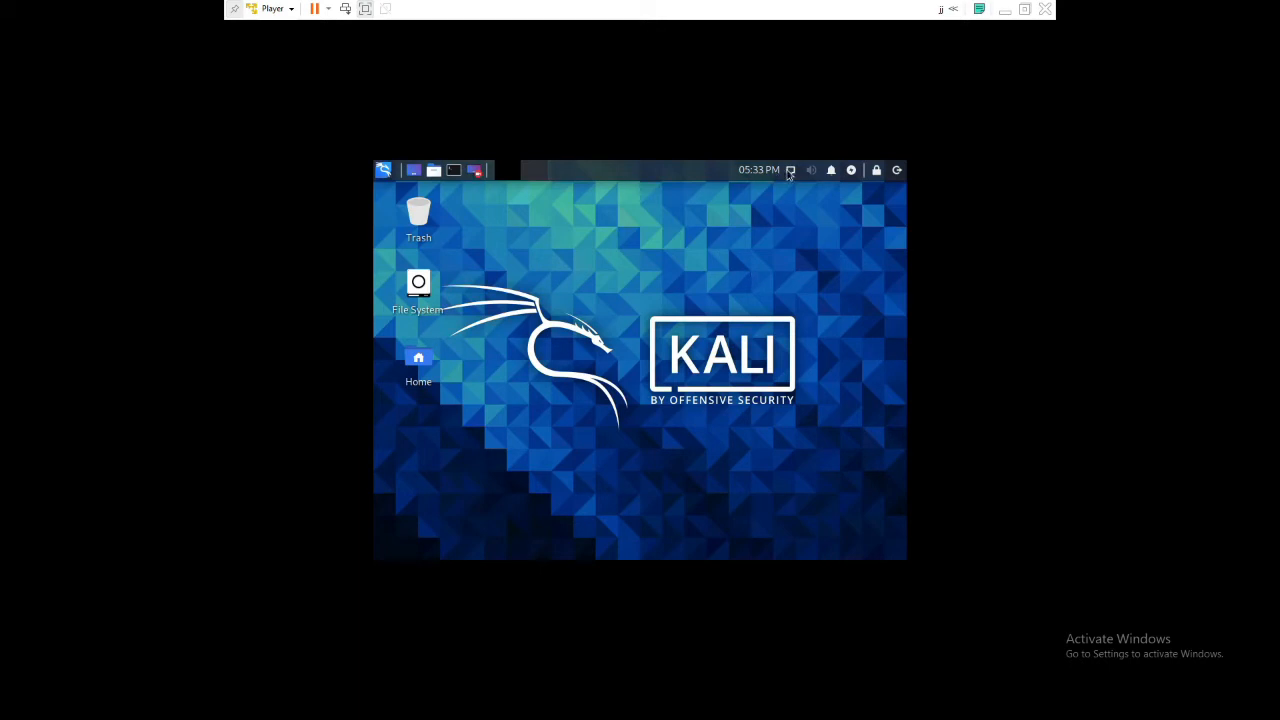
click(383, 170)
mouse_move(428, 292)
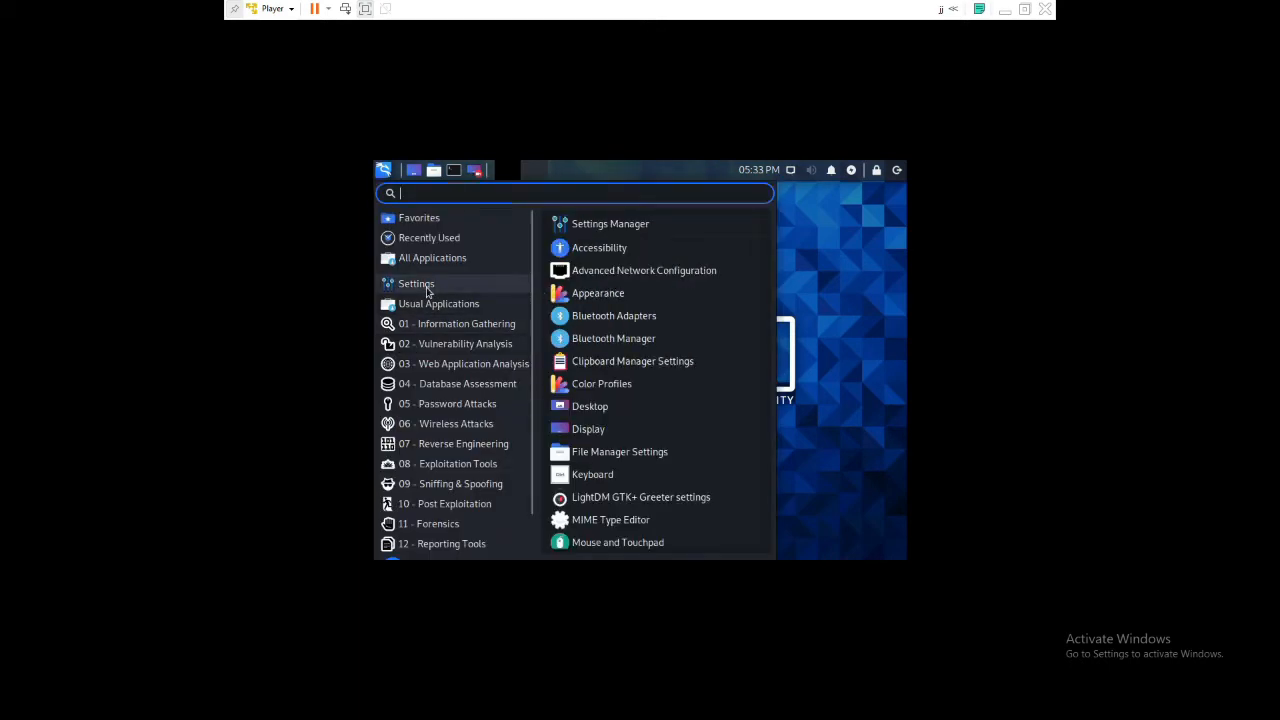
click(617, 236)
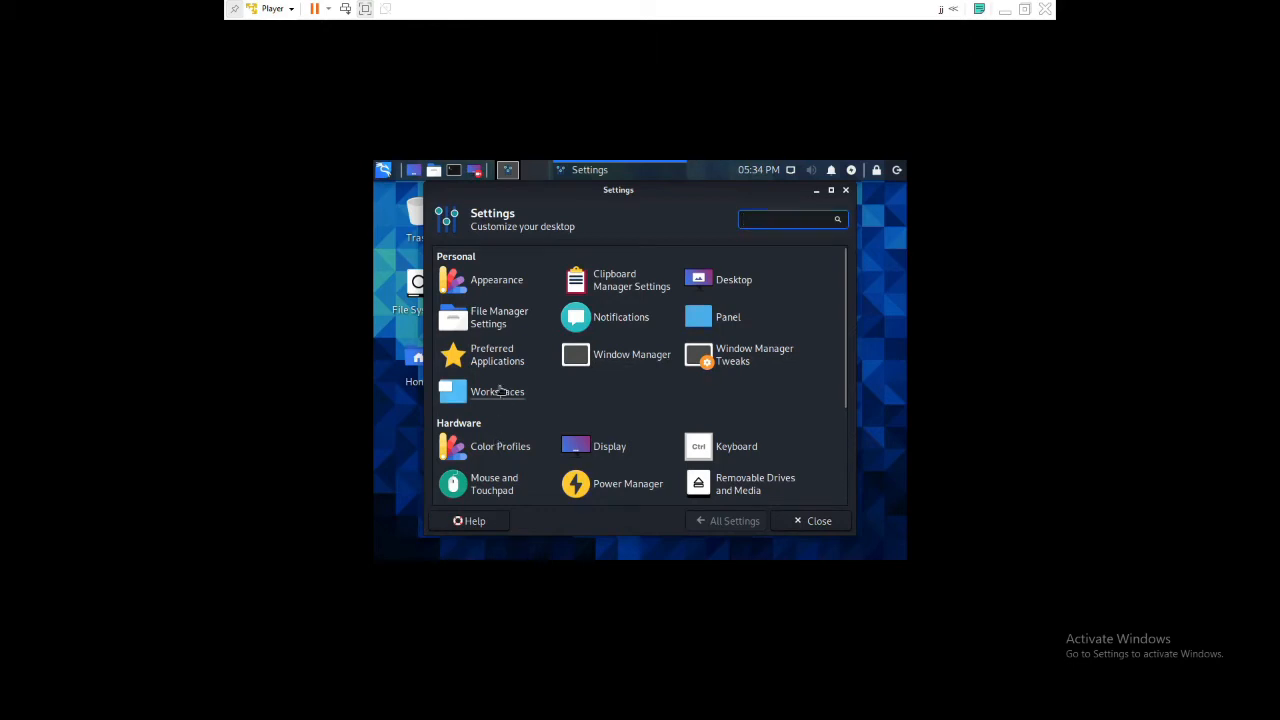
scroll(548, 428, down, 3)
click(616, 306)
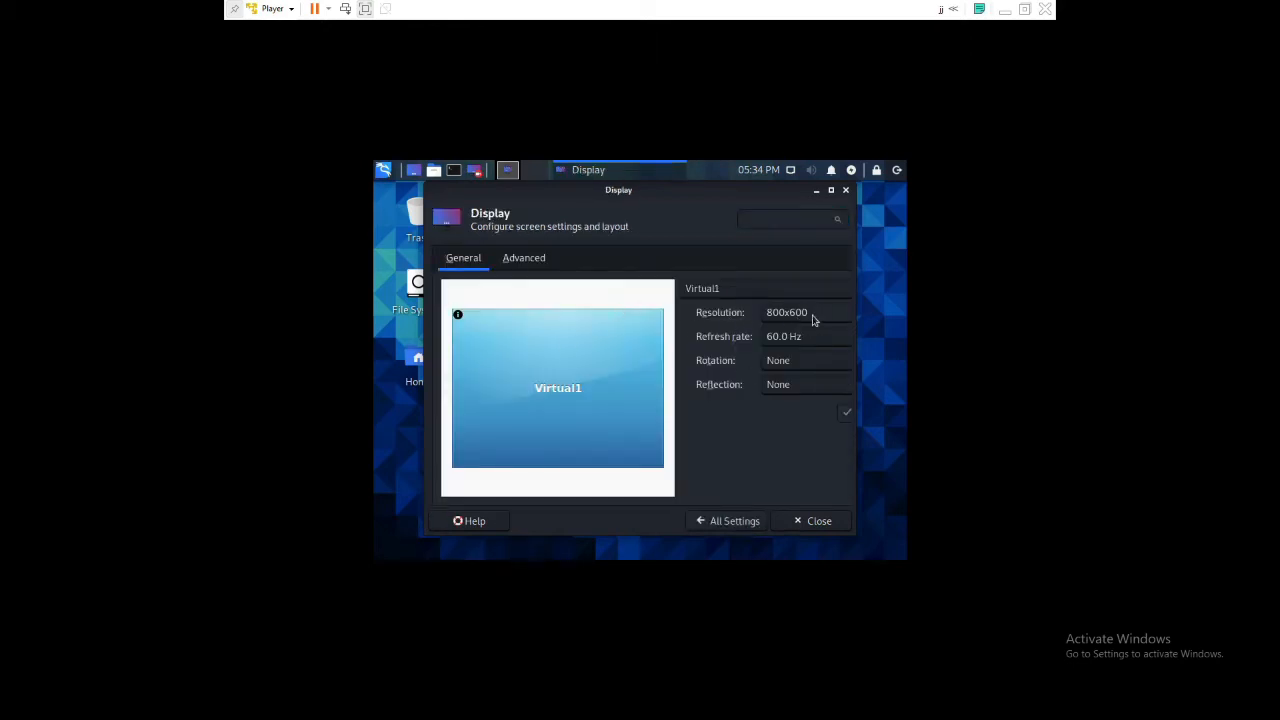
- Set the Kali display resolution to 1920x1200, apply it, and close the Display settings
click(813, 320)
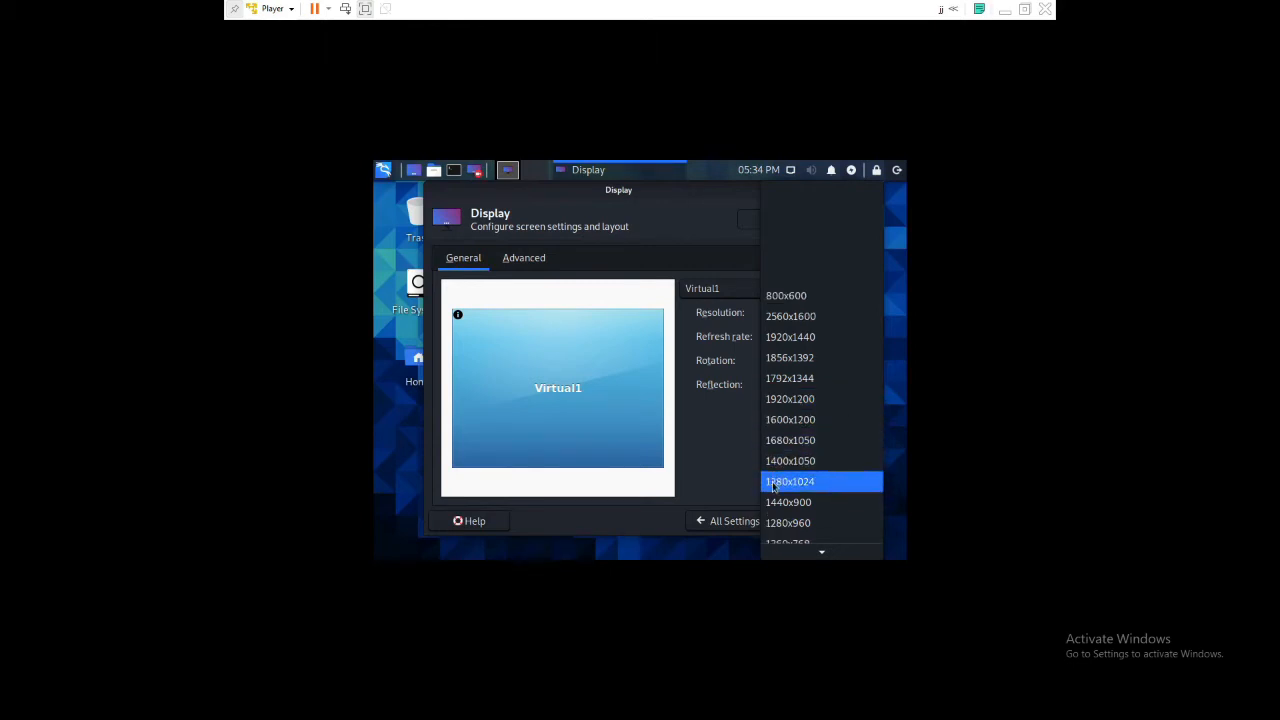
scroll(773, 485, down, 3)
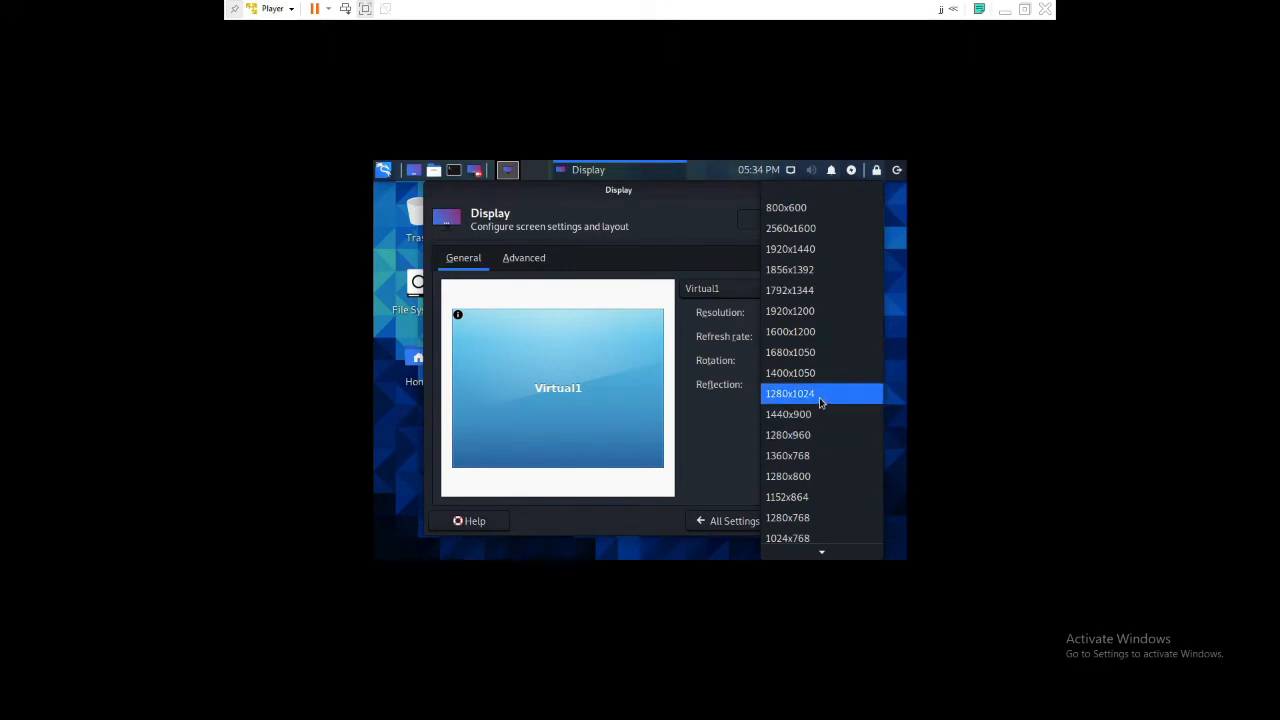
click(790, 312)
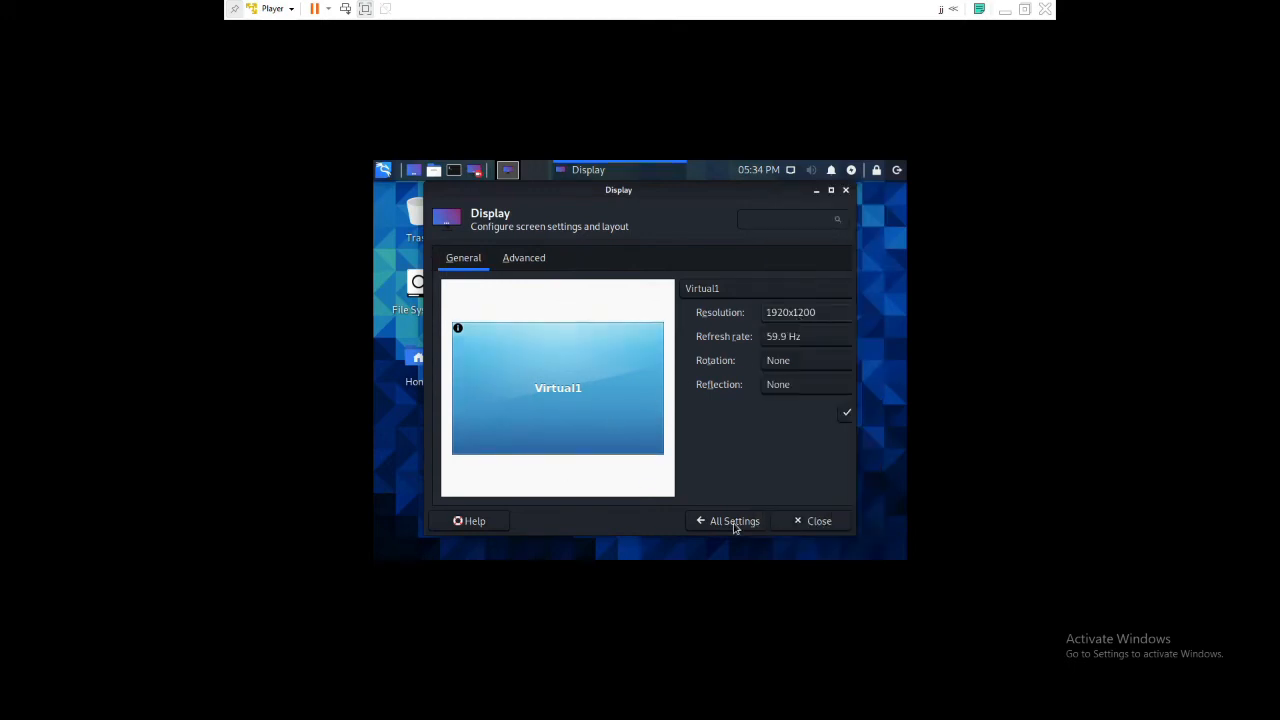
click(787, 340)
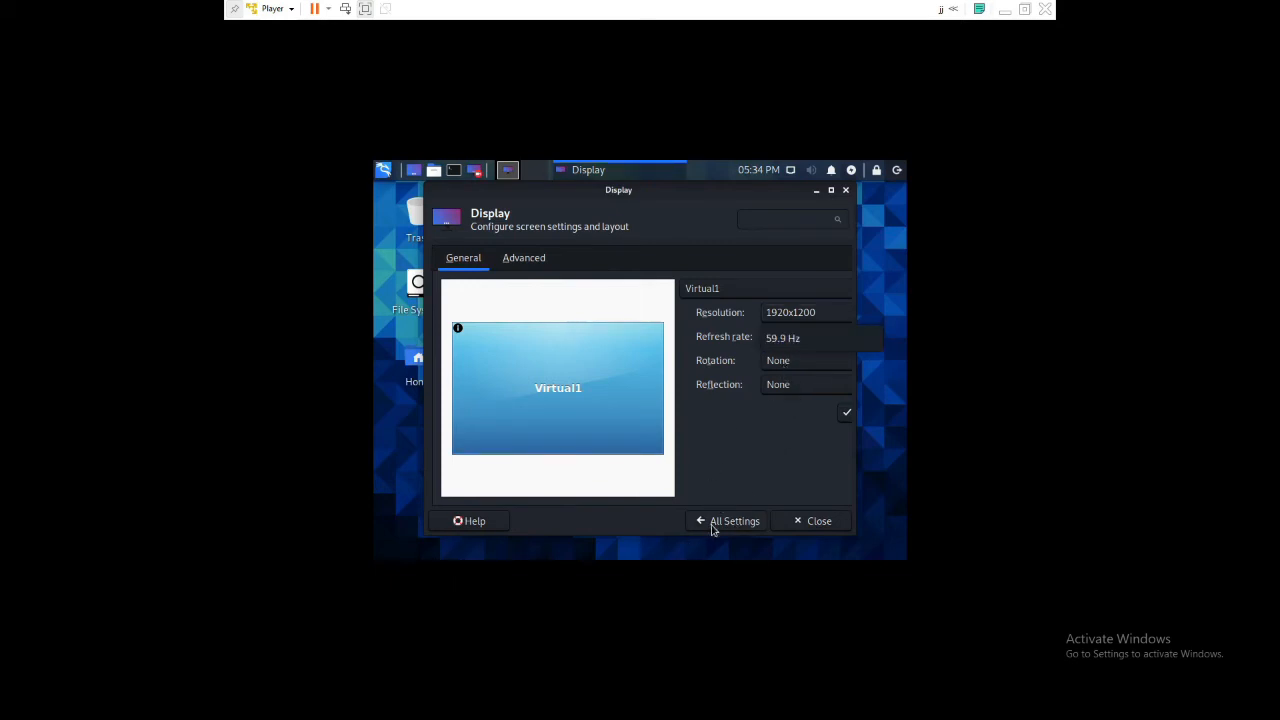
click(847, 413)
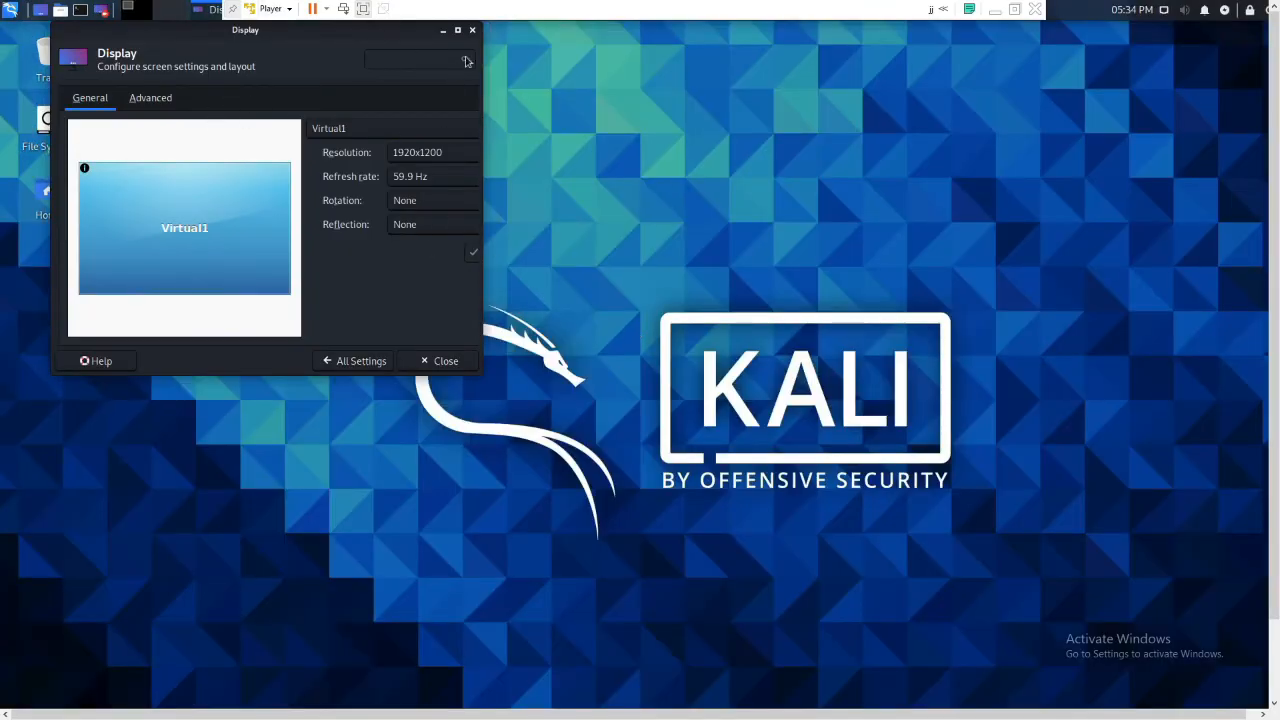
click(447, 362)
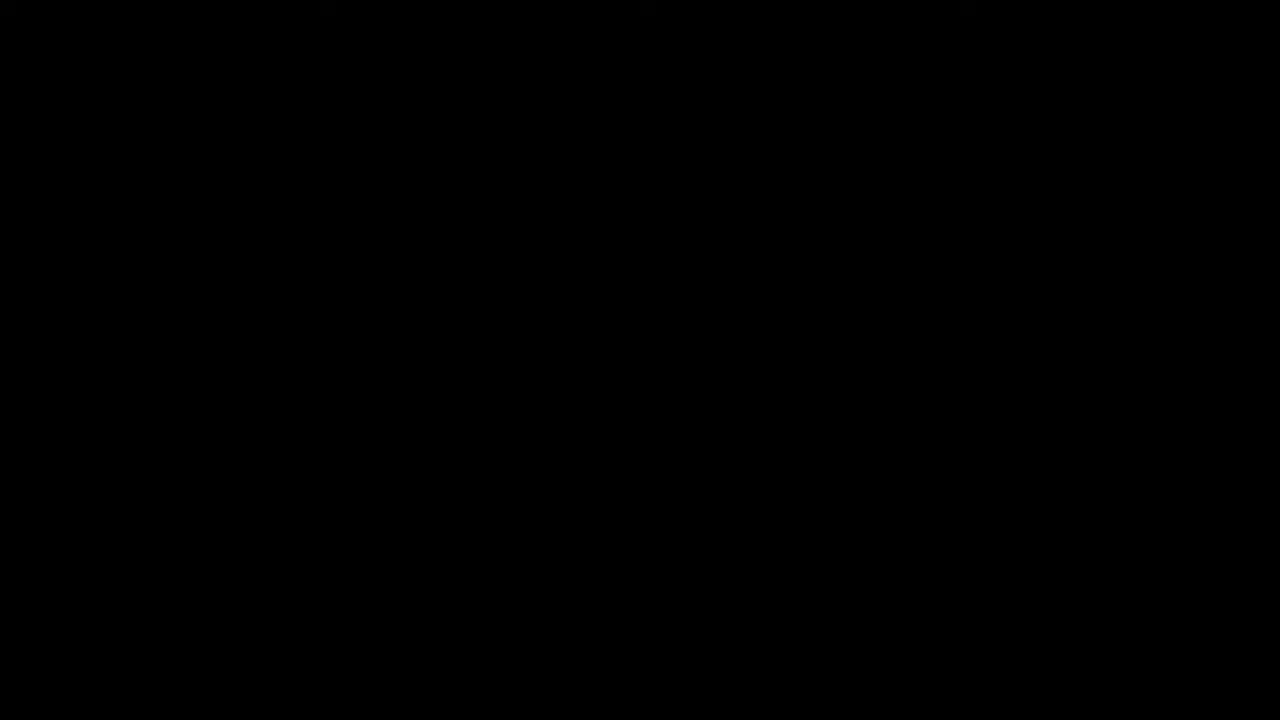